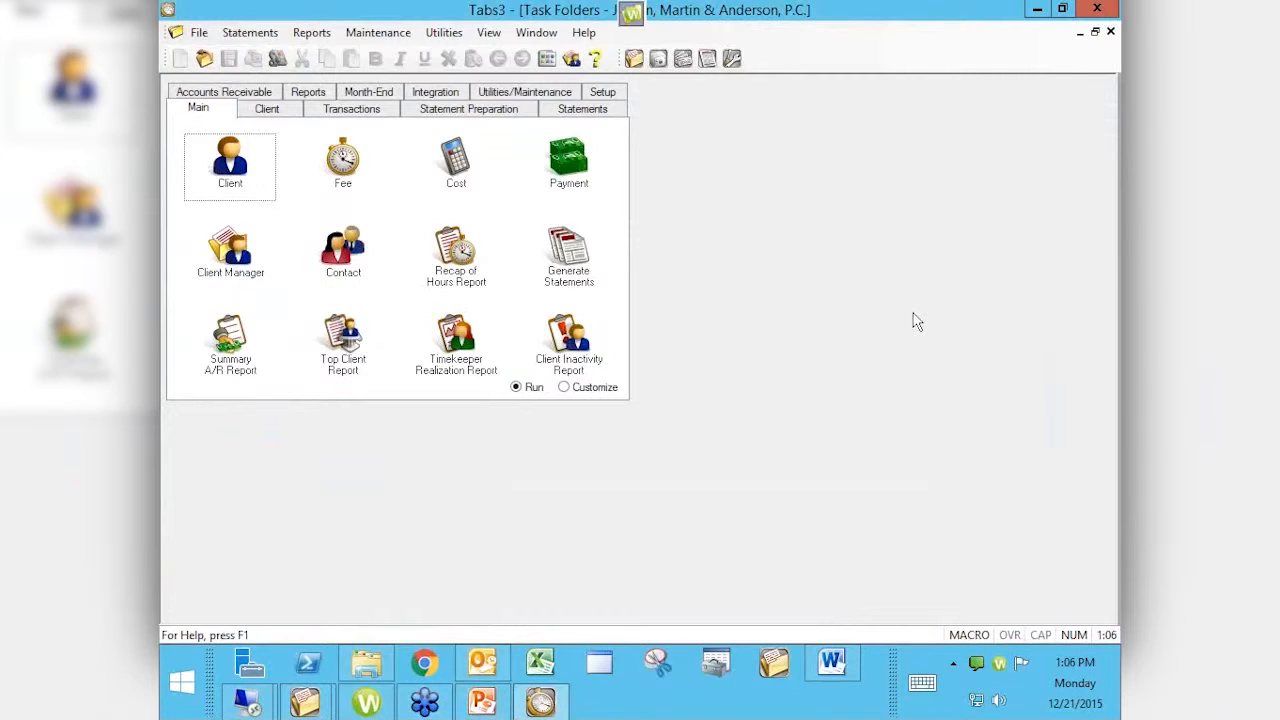
# Step: Start Transfer Transactions from the Transactions tab and decline the data backup
pyautogui.click(1103, 46)
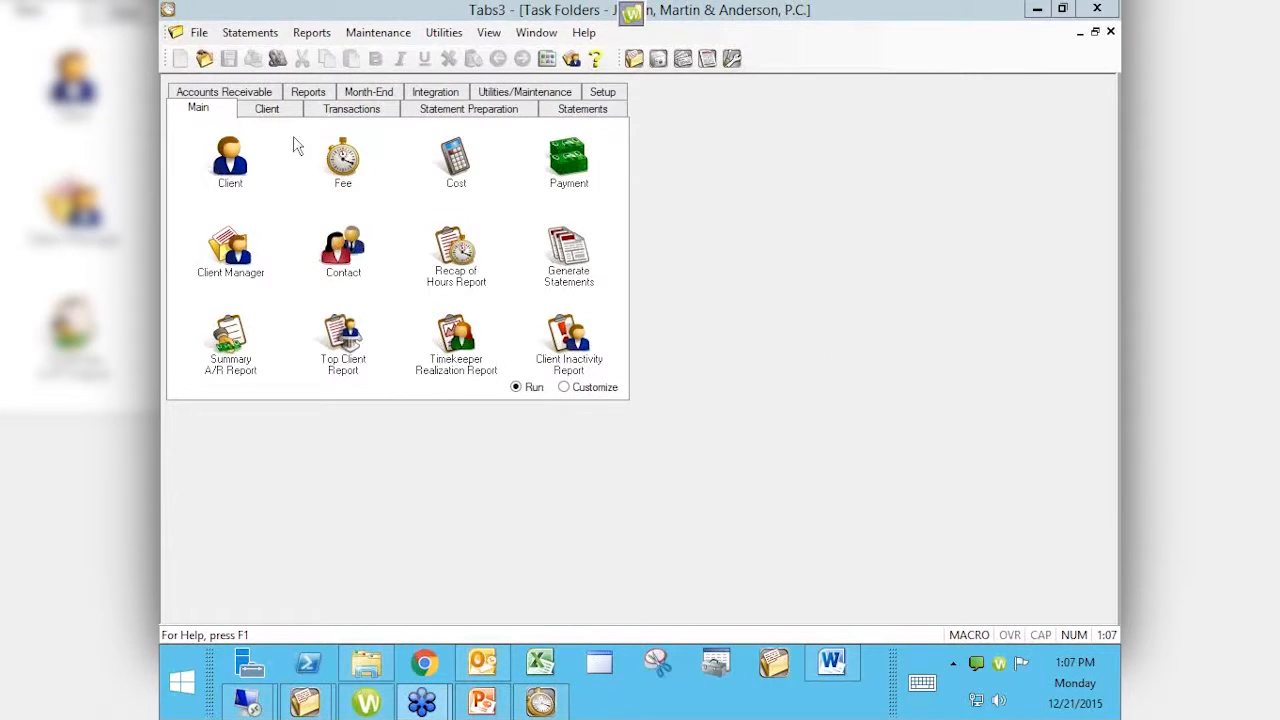
pyautogui.click(341, 116)
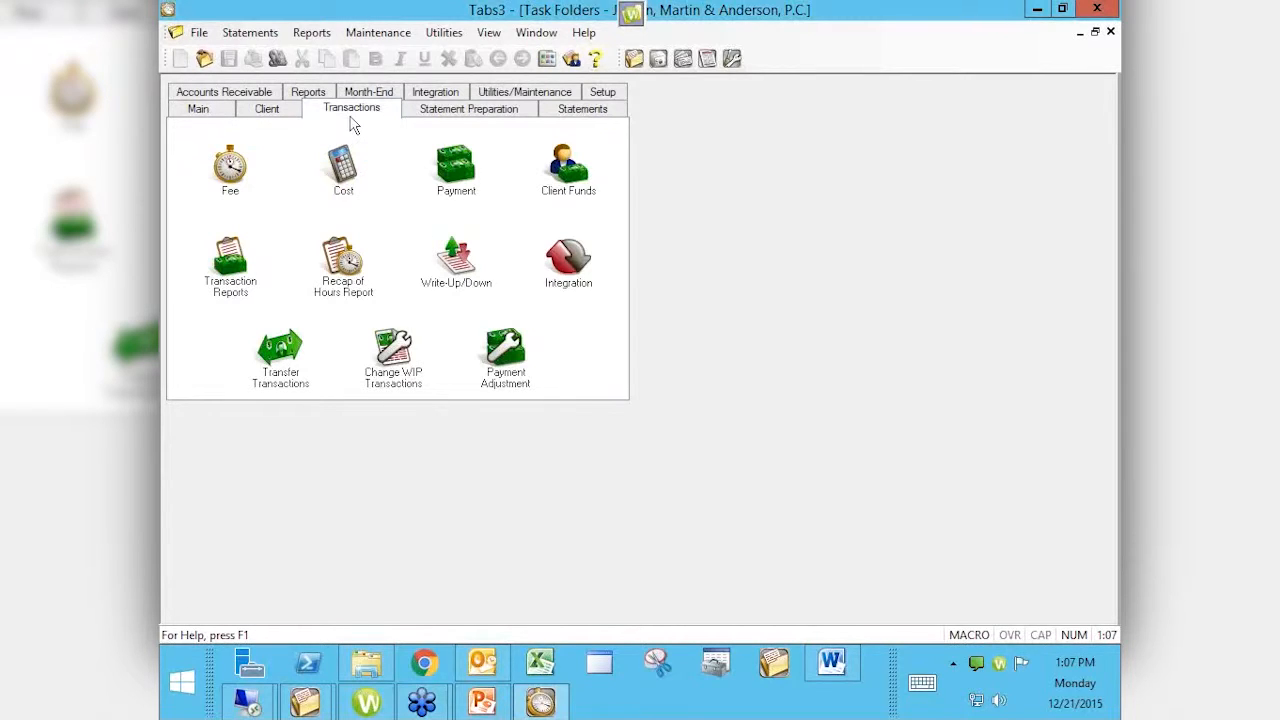
pyautogui.click(282, 350)
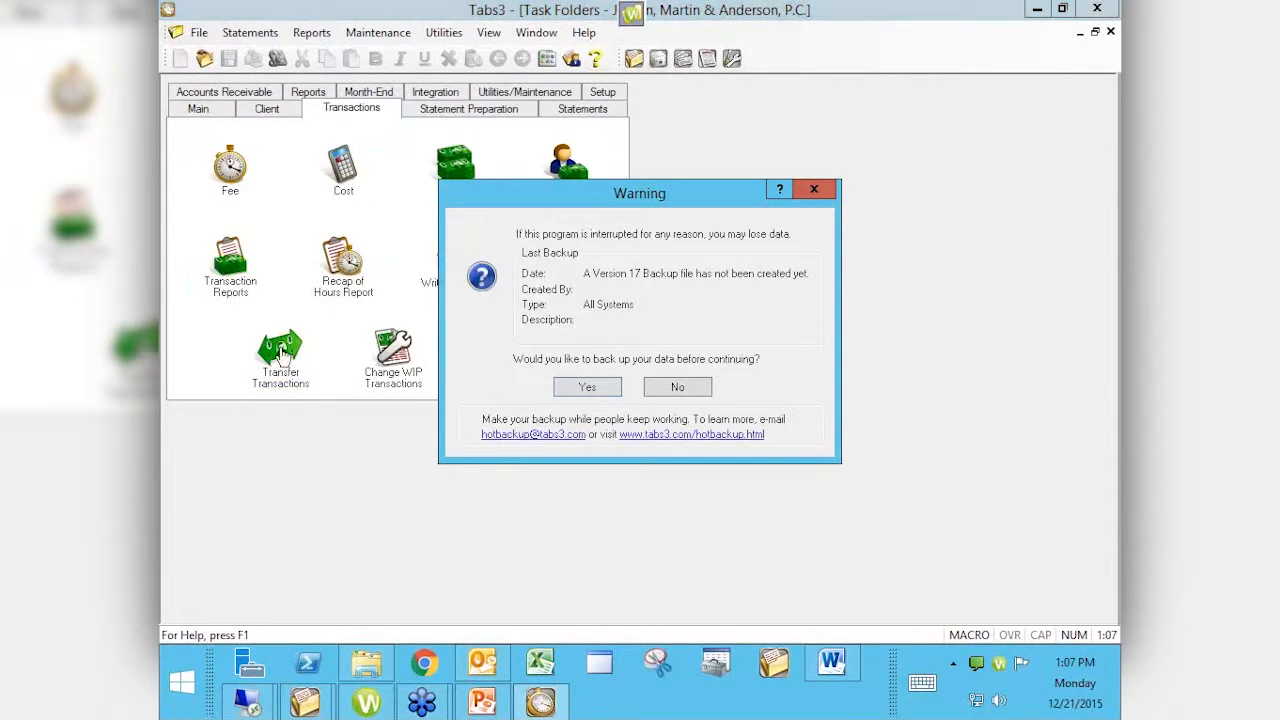
pyautogui.click(676, 390)
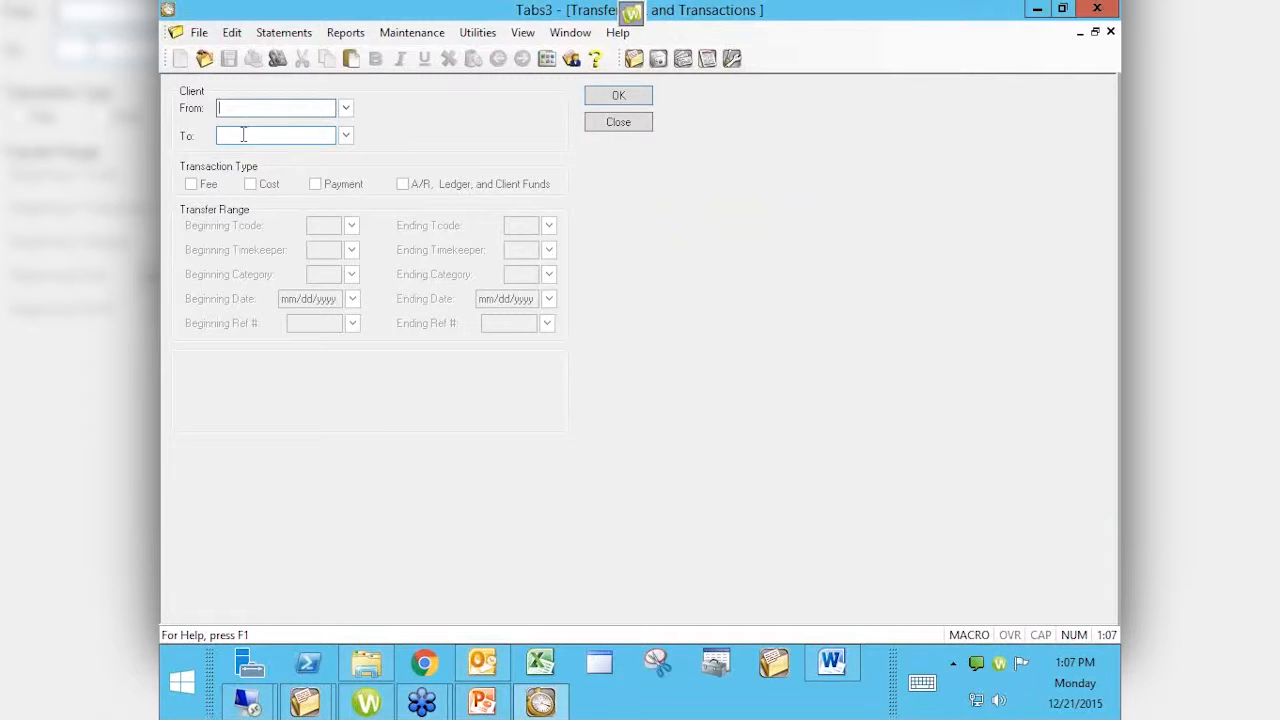
# Step: Pick client 100.00 as the From client and 102.00 as the To client
pyautogui.click(345, 108)
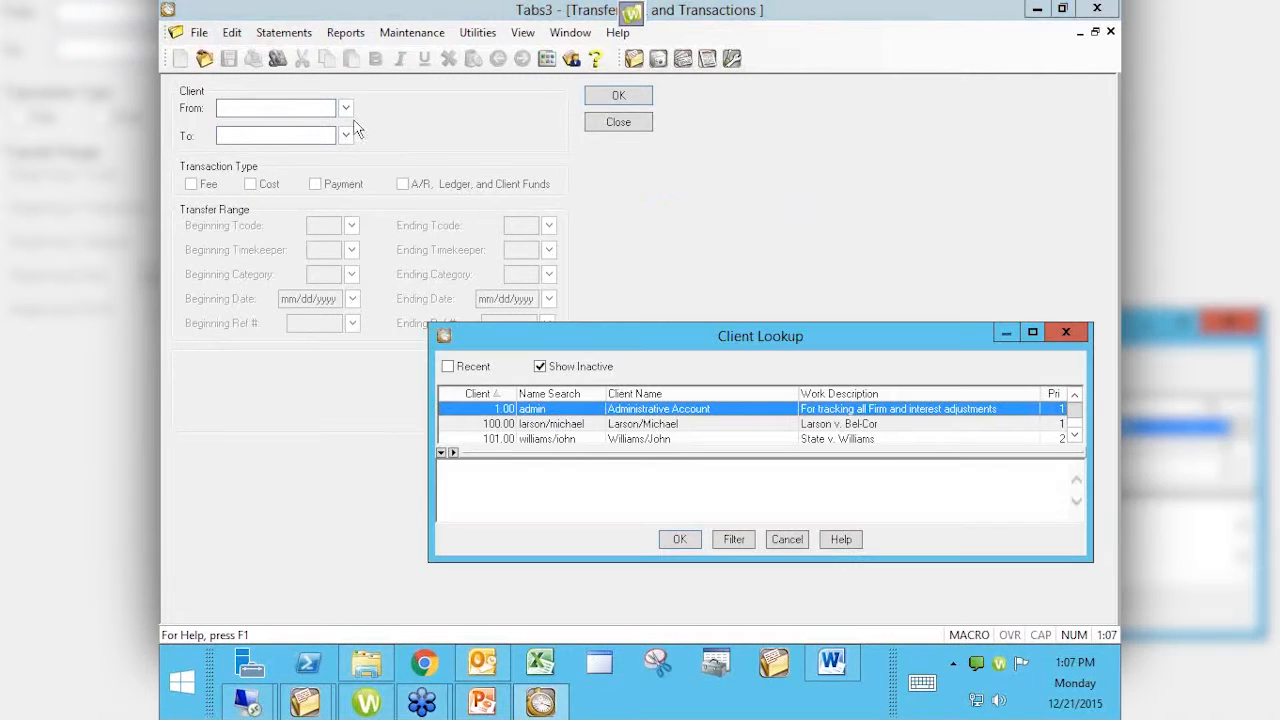
pyautogui.doubleClick(645, 424)
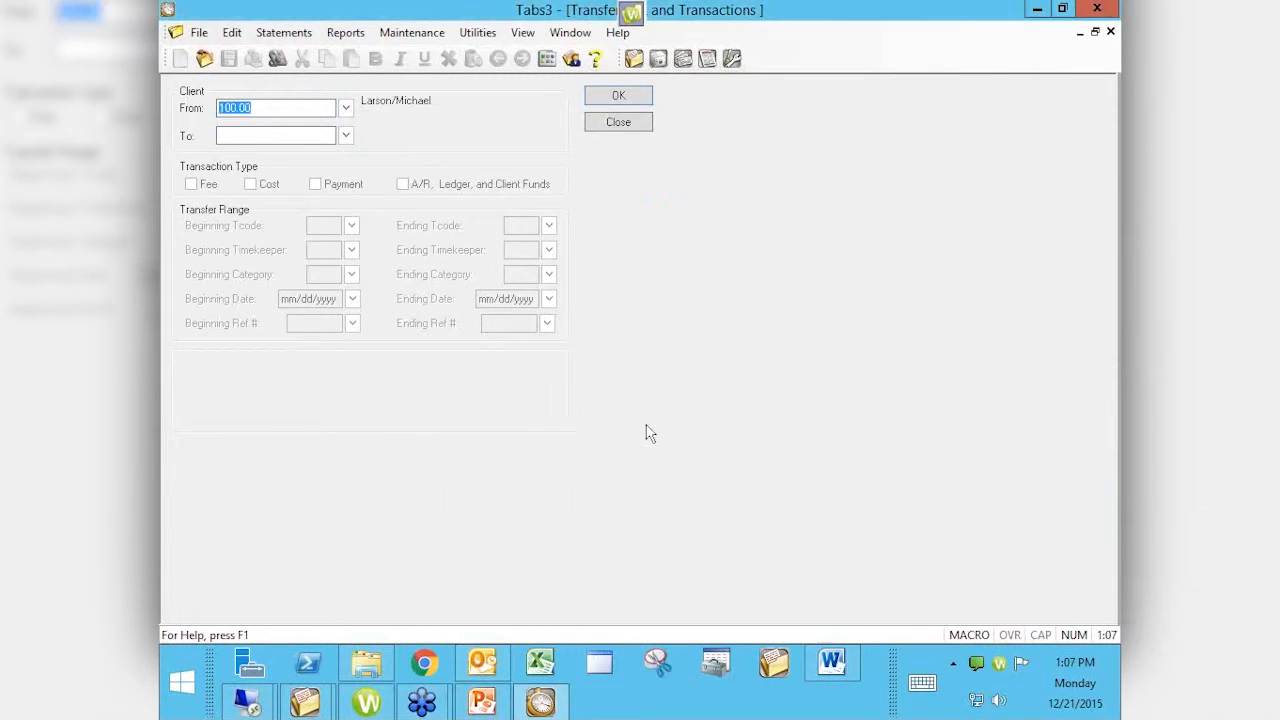
pyautogui.click(345, 135)
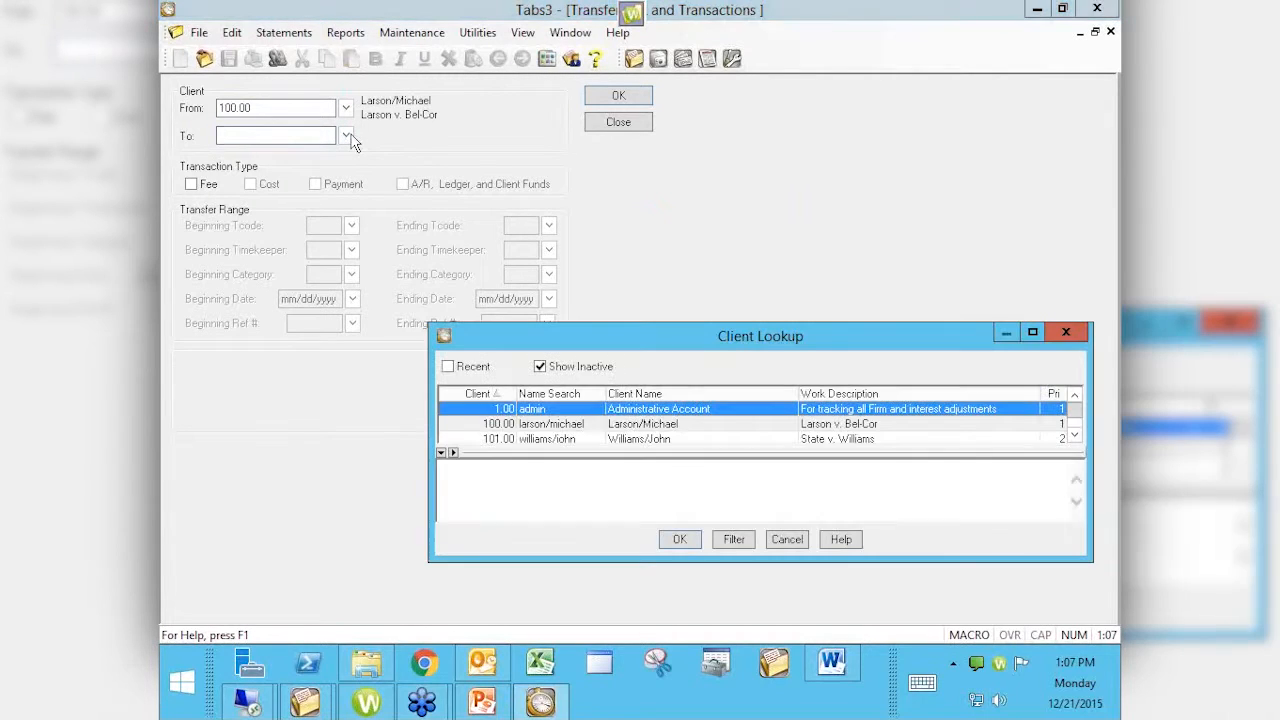
pyautogui.doubleClick(627, 440)
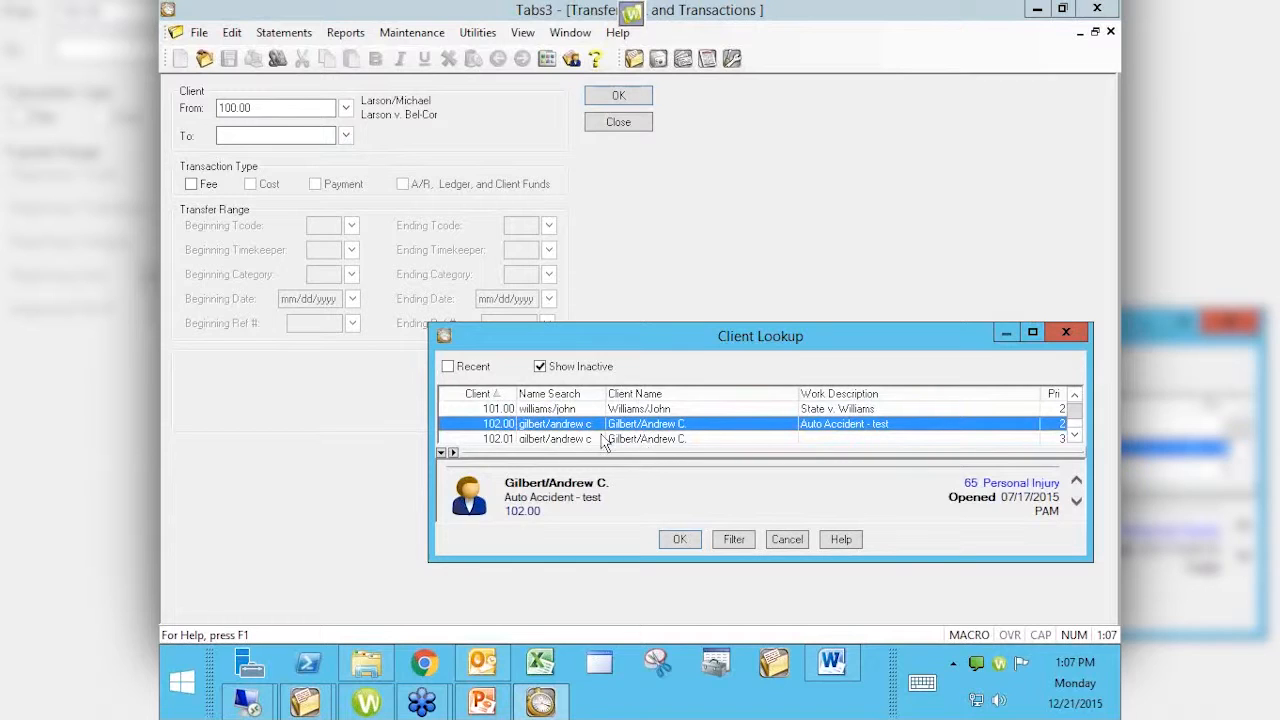
pyautogui.click(679, 540)
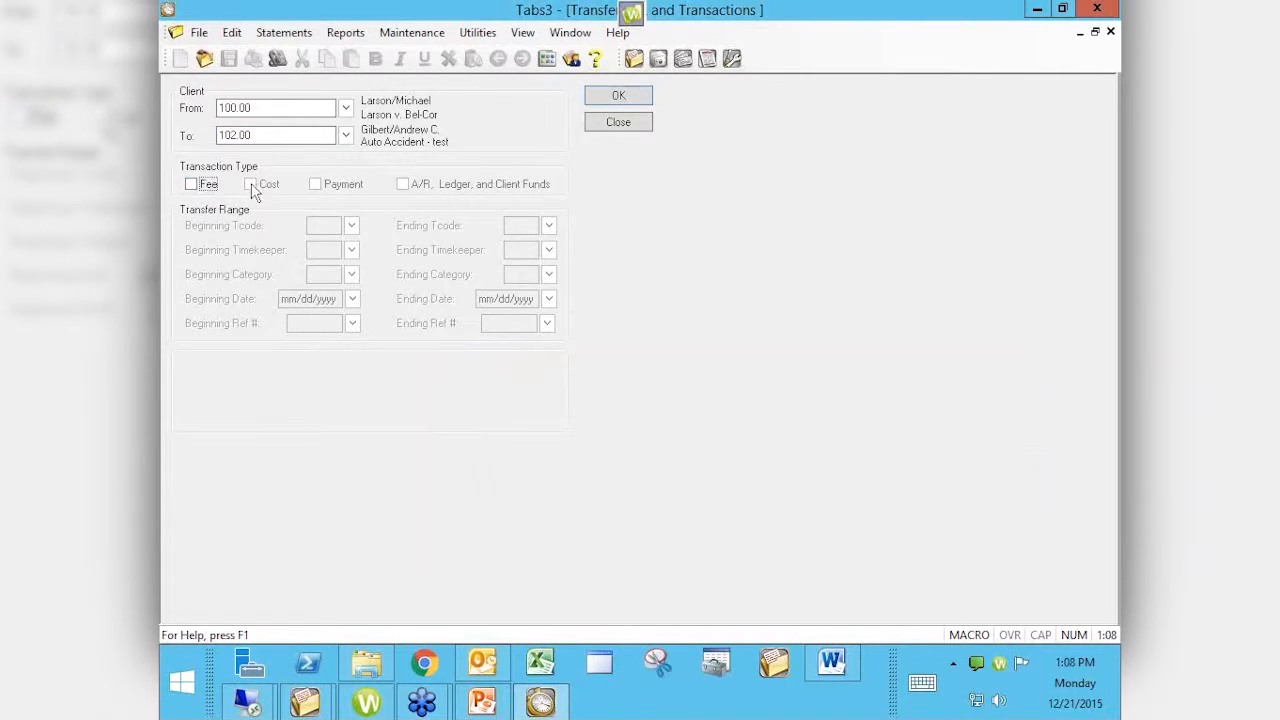
# Step: Check Fee as the transaction type and bring up Fee Lookup for the Beginning Ref #
pyautogui.click(192, 186)
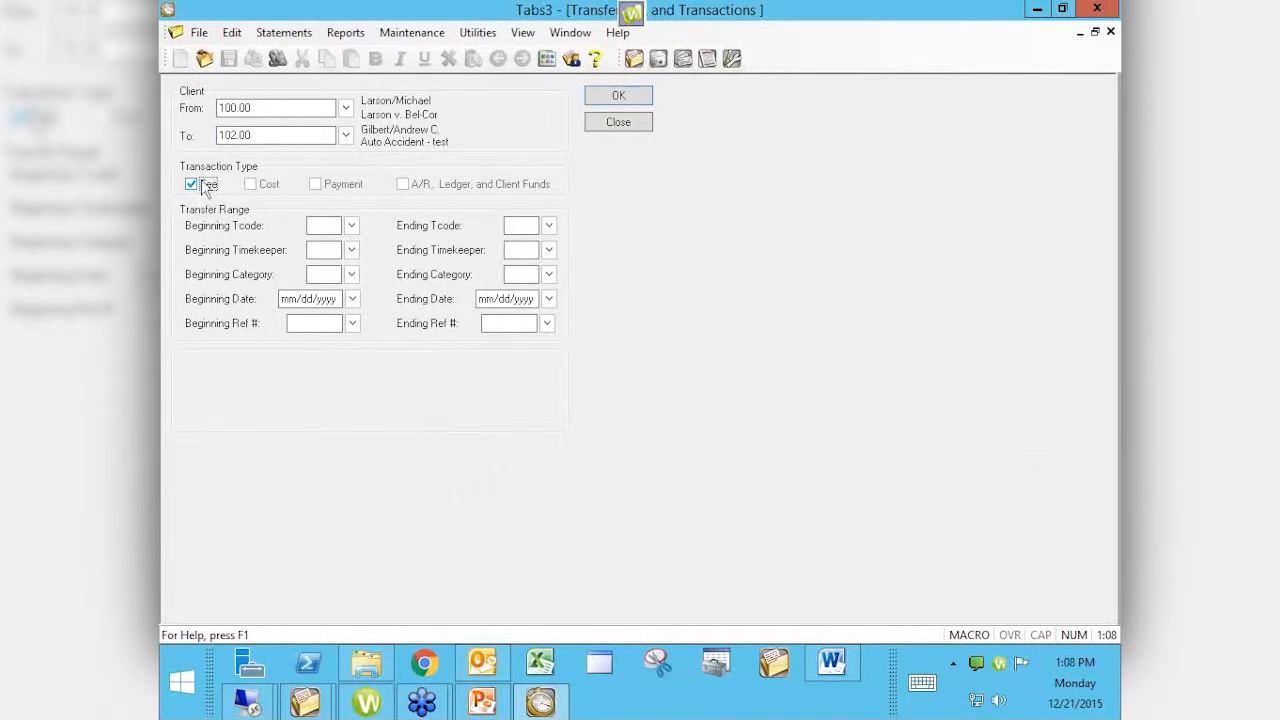
pyautogui.click(321, 251)
pyautogui.click(336, 302)
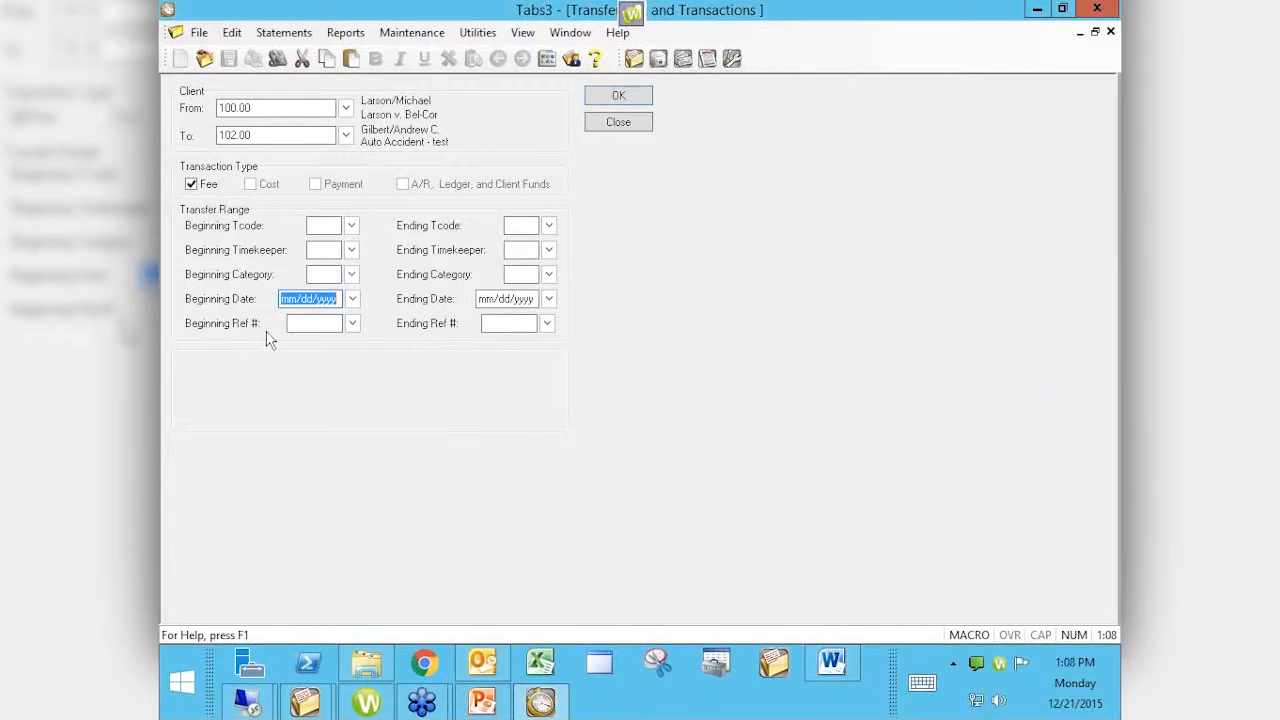
pyautogui.click(352, 324)
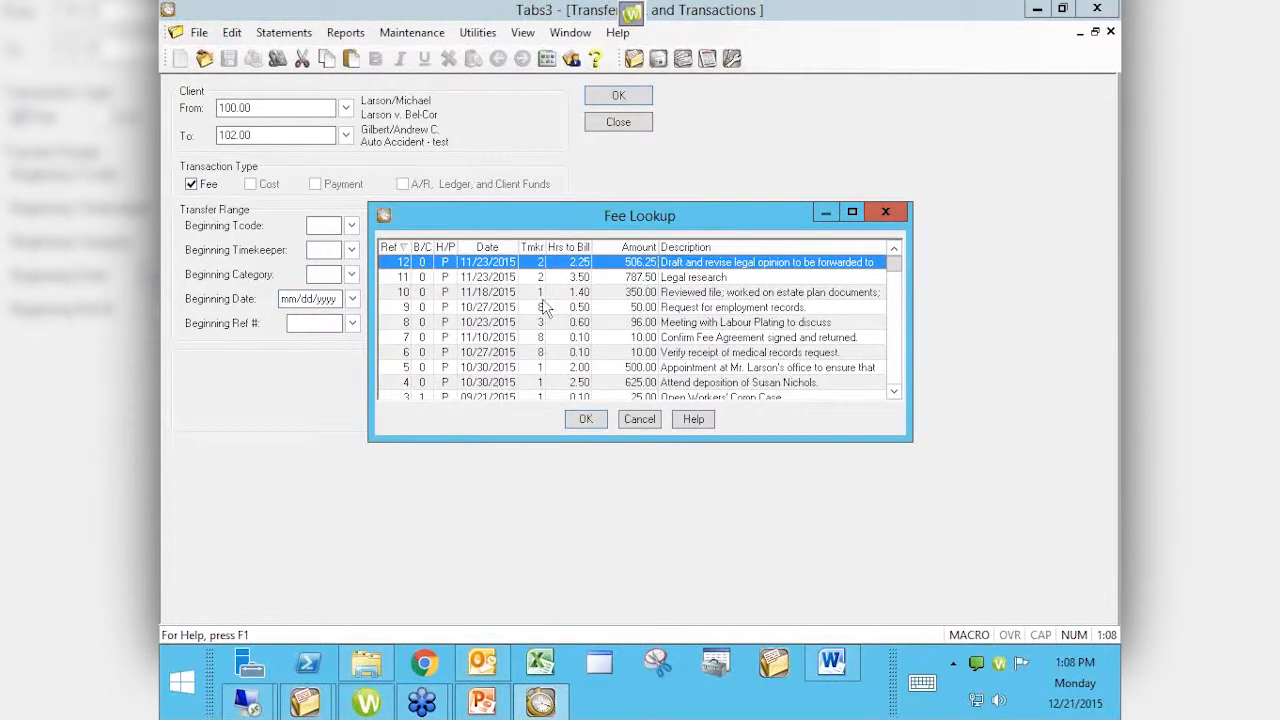
# Step: Sort the fee list by Ref and choose Ref 1, Initial Client Meeting
pyautogui.click(405, 247)
pyautogui.moveTo(895, 381); pyautogui.dragTo(896, 262)
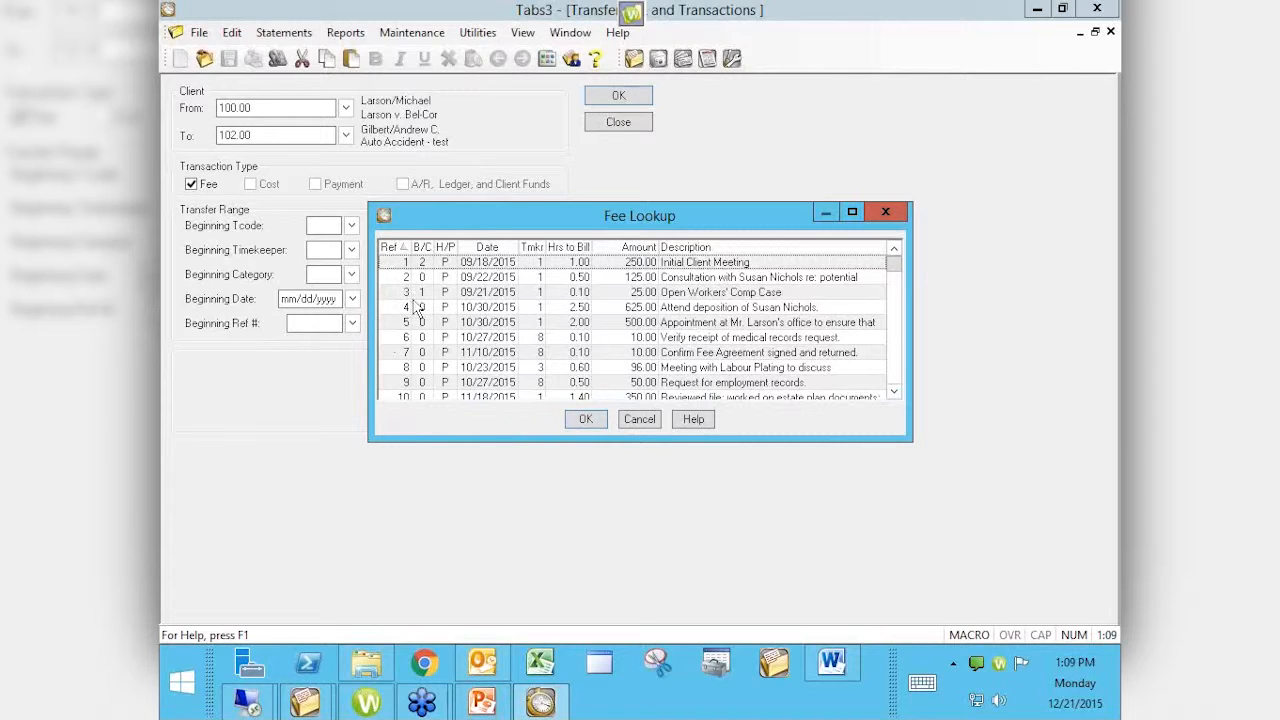
pyautogui.click(397, 270)
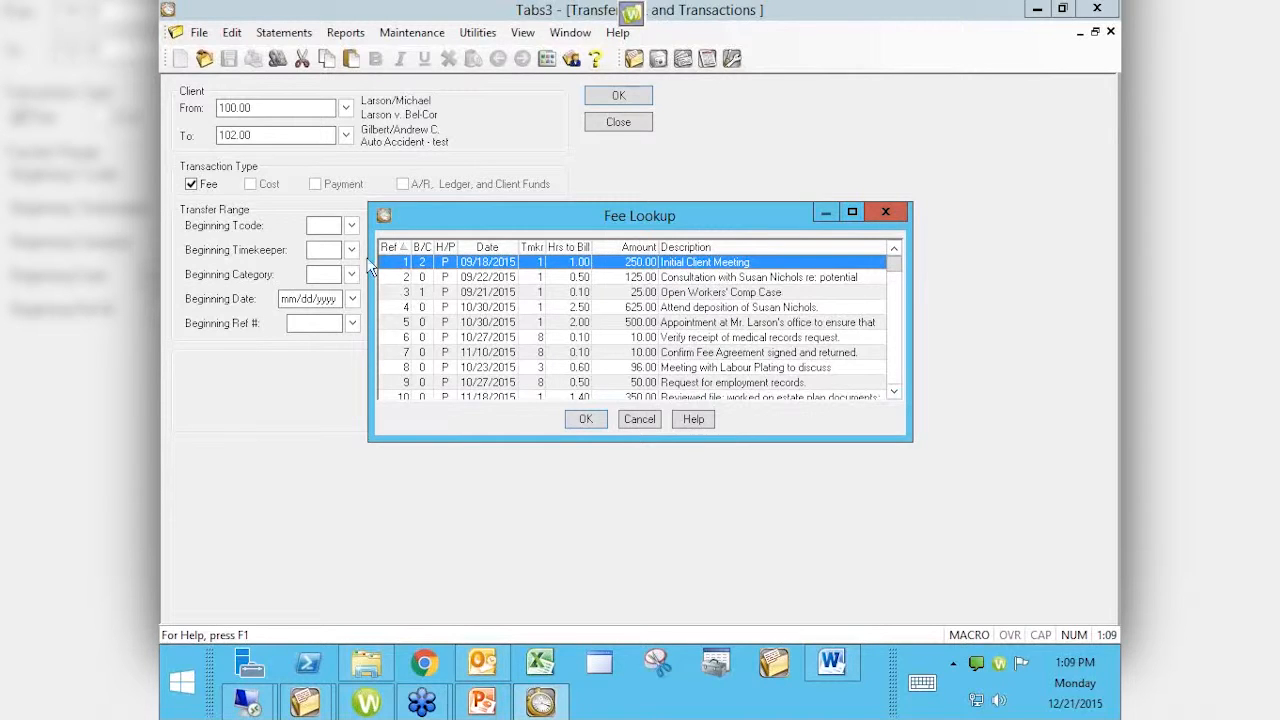
pyautogui.click(586, 420)
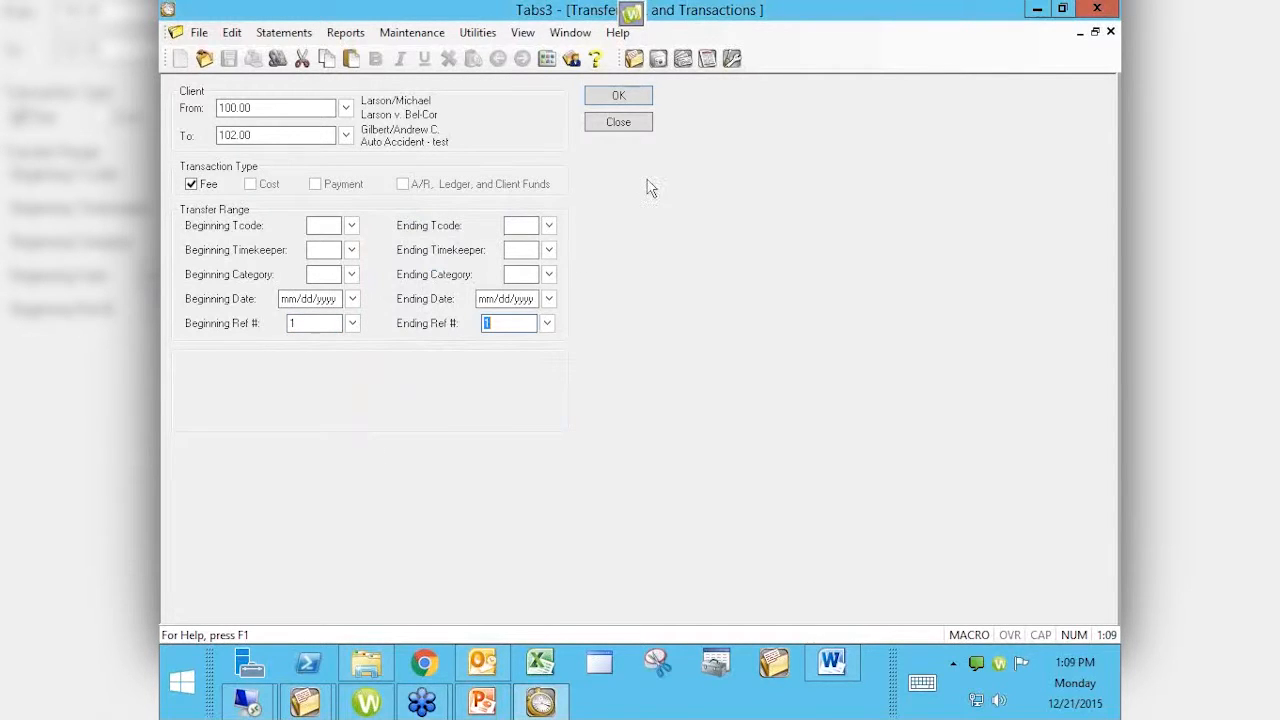
# Step: Transfer fee Ref 1 from client 100.00 to 102.00 and acknowledge completion
pyautogui.click(636, 105)
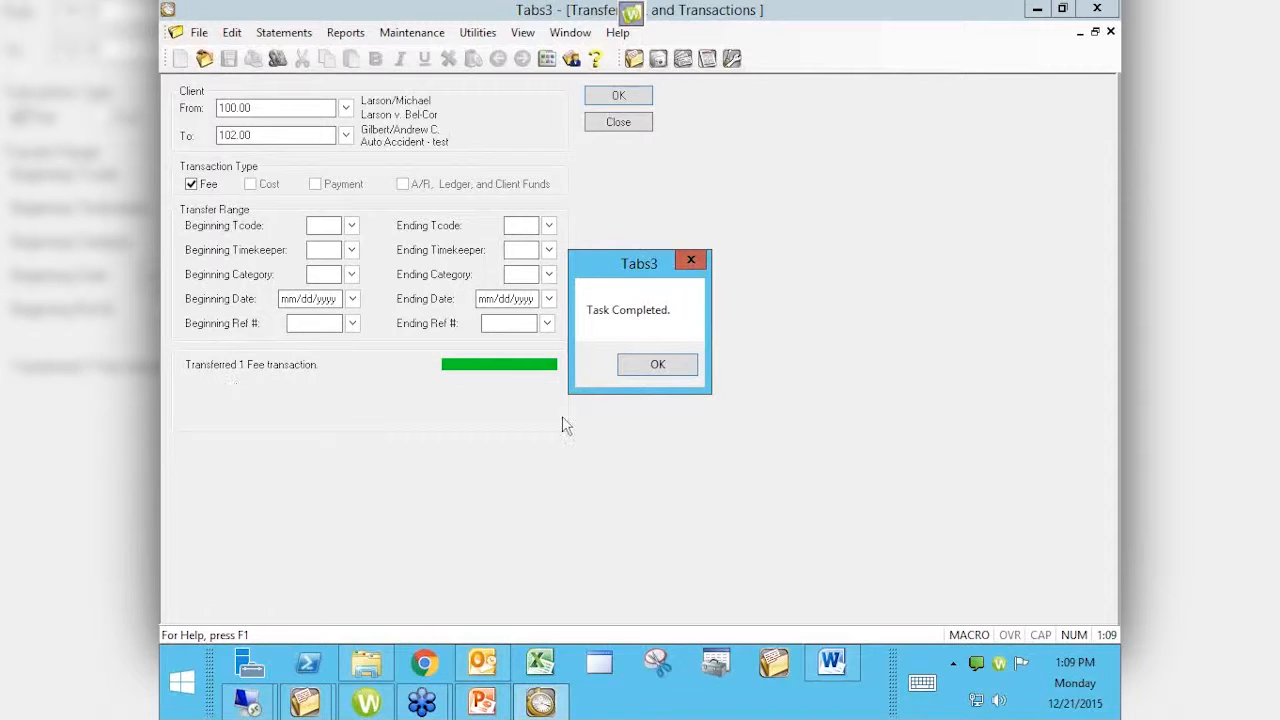
pyautogui.click(657, 364)
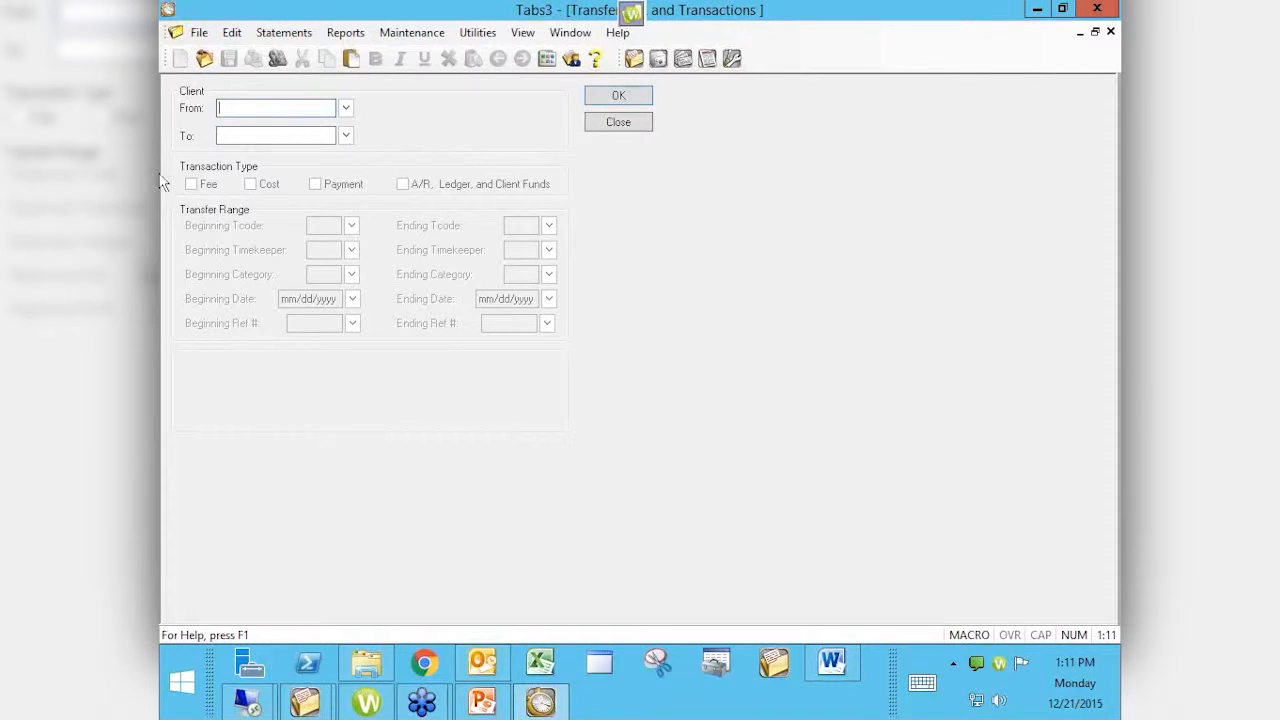
# Step: Dismiss the 'Please enter Client ID' message and close the Transfer Transactions form
pyautogui.press('Return')
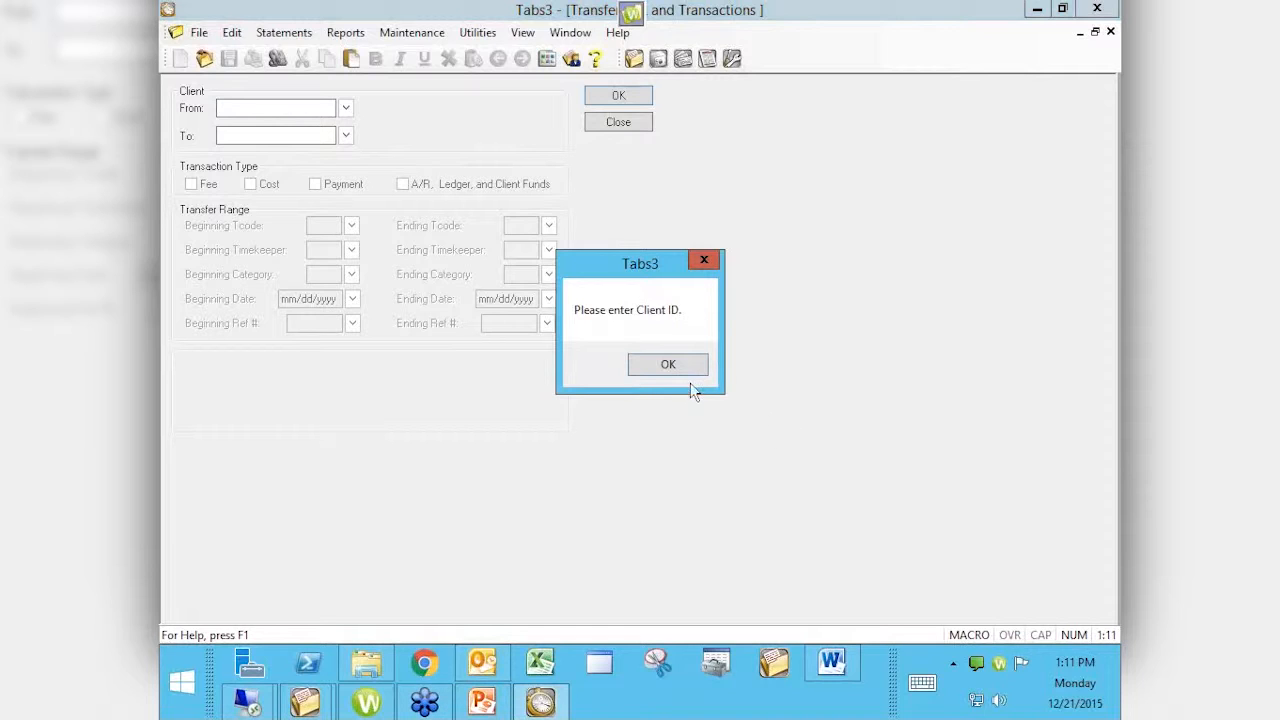
pyautogui.click(703, 264)
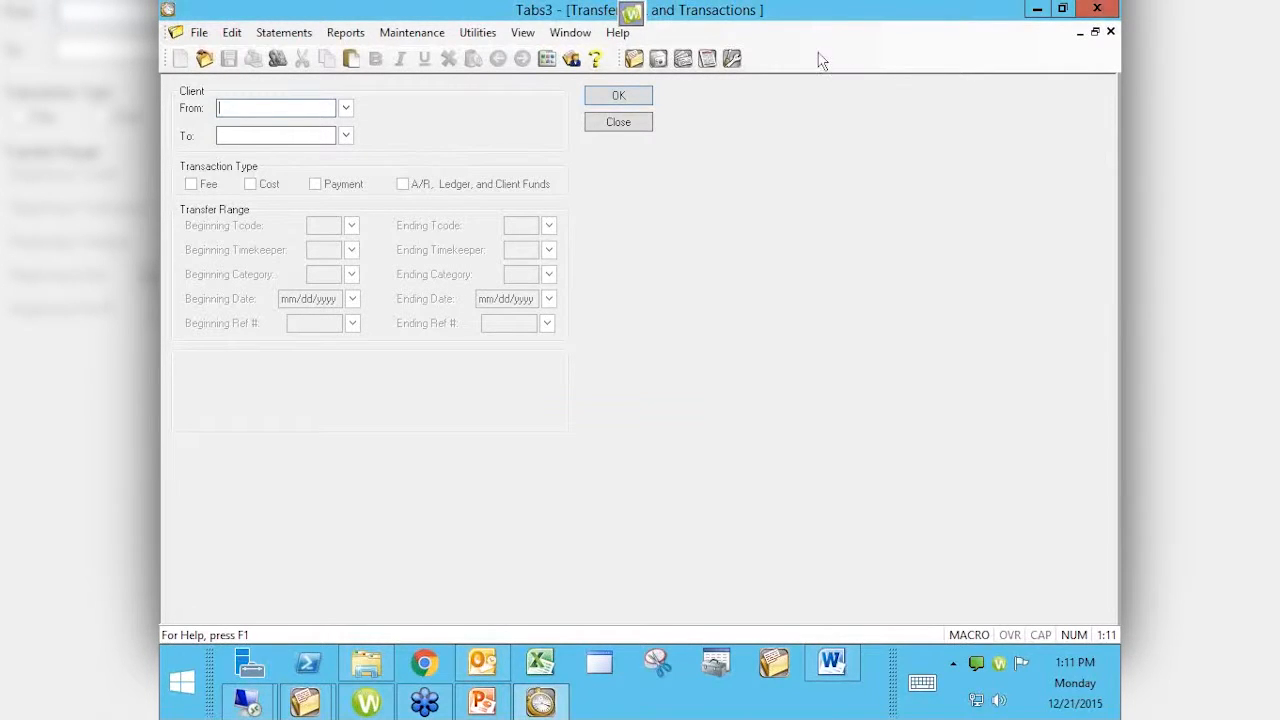
pyautogui.click(619, 122)
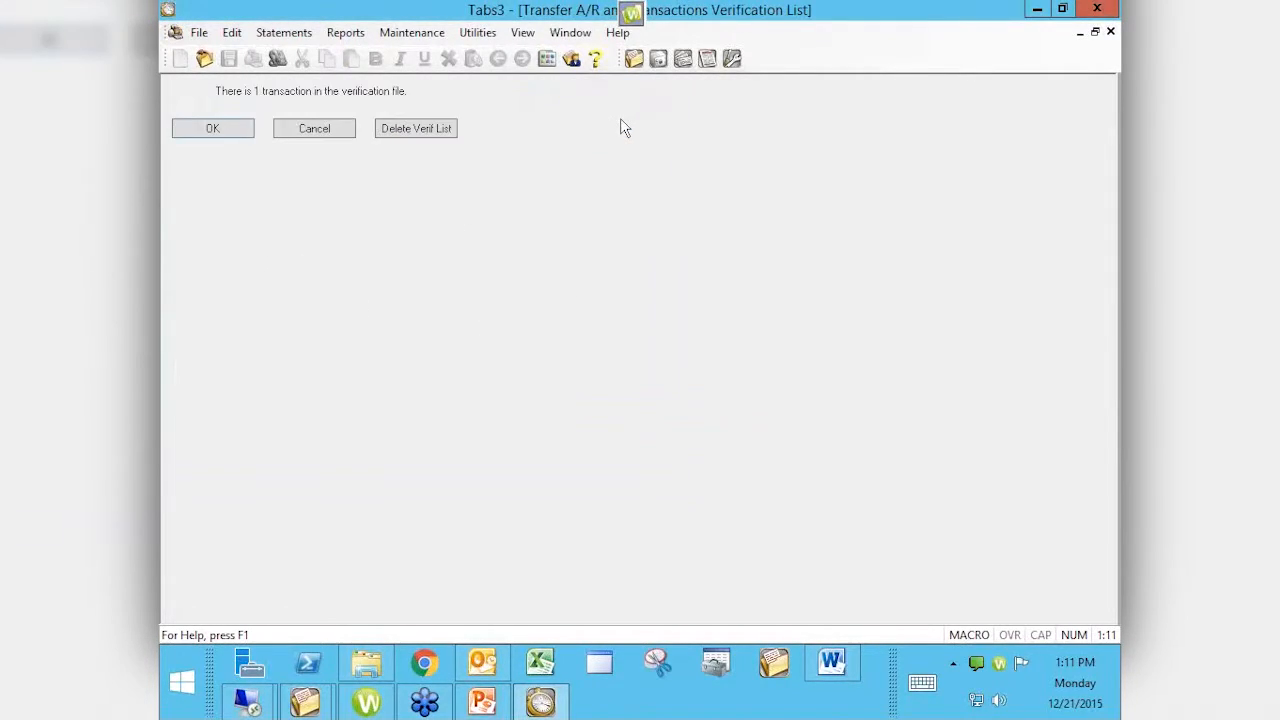
pyautogui.click(222, 135)
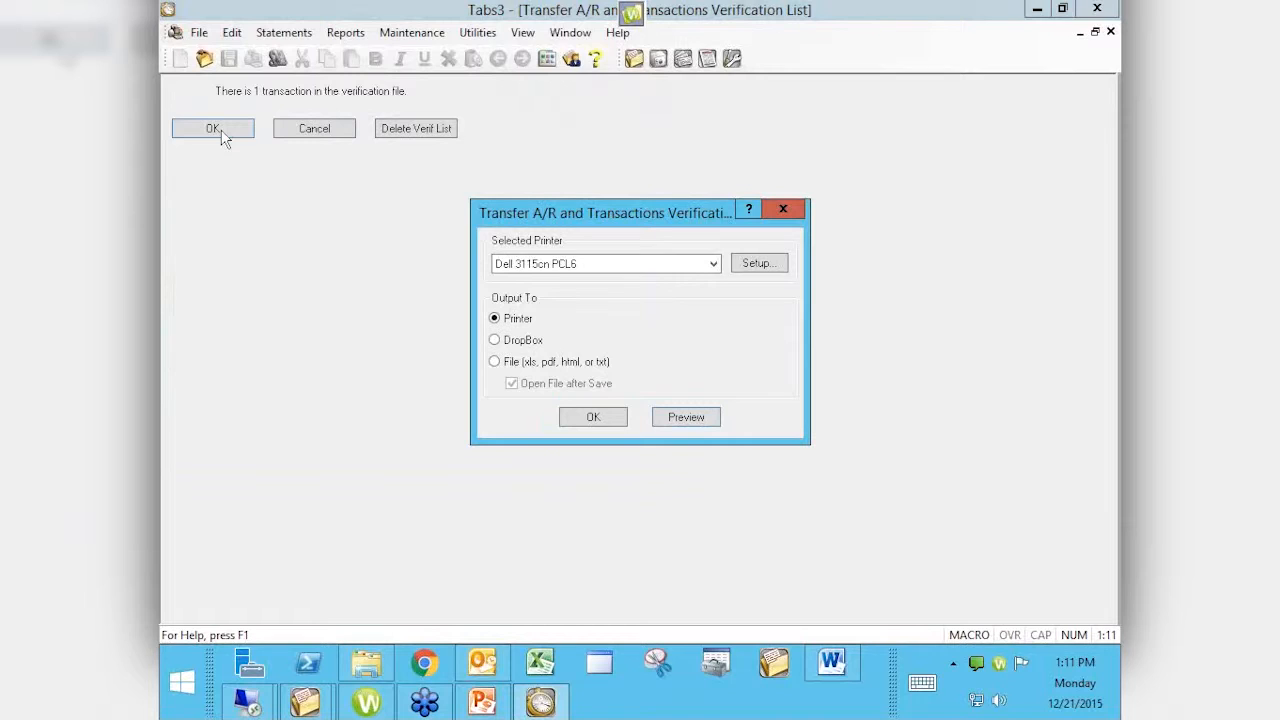
pyautogui.click(784, 210)
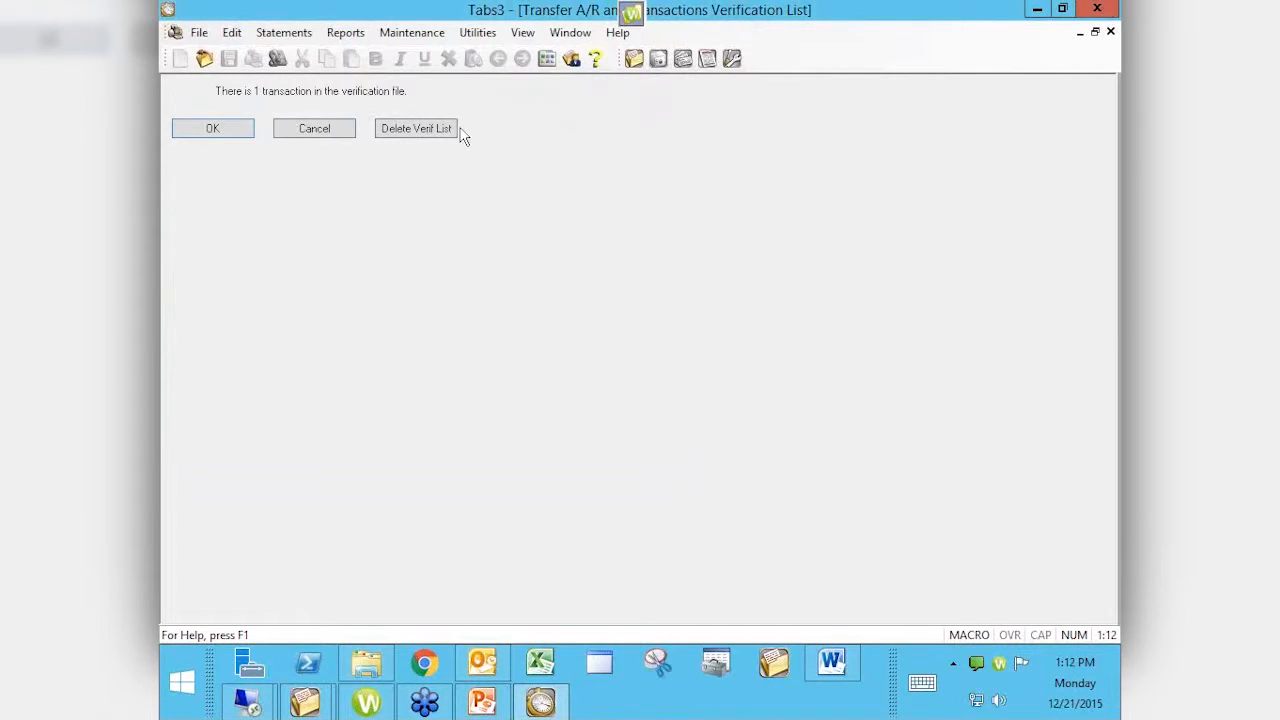
pyautogui.click(213, 130)
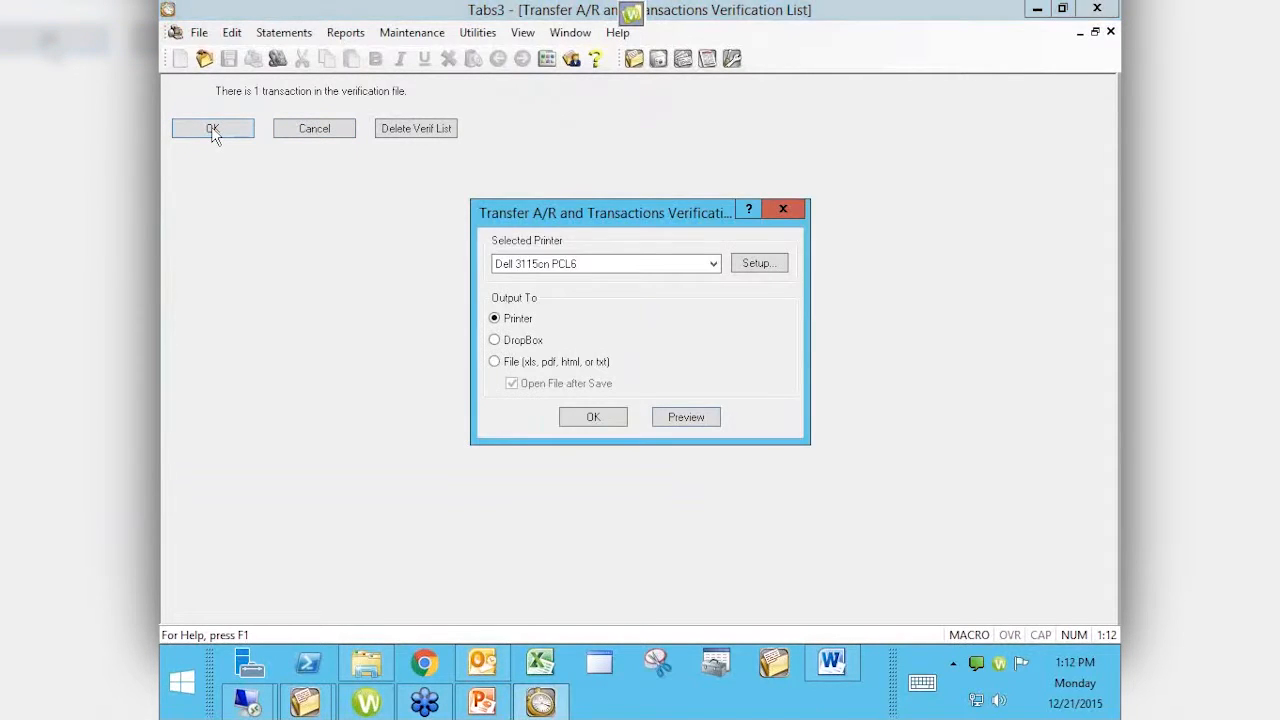
pyautogui.click(686, 418)
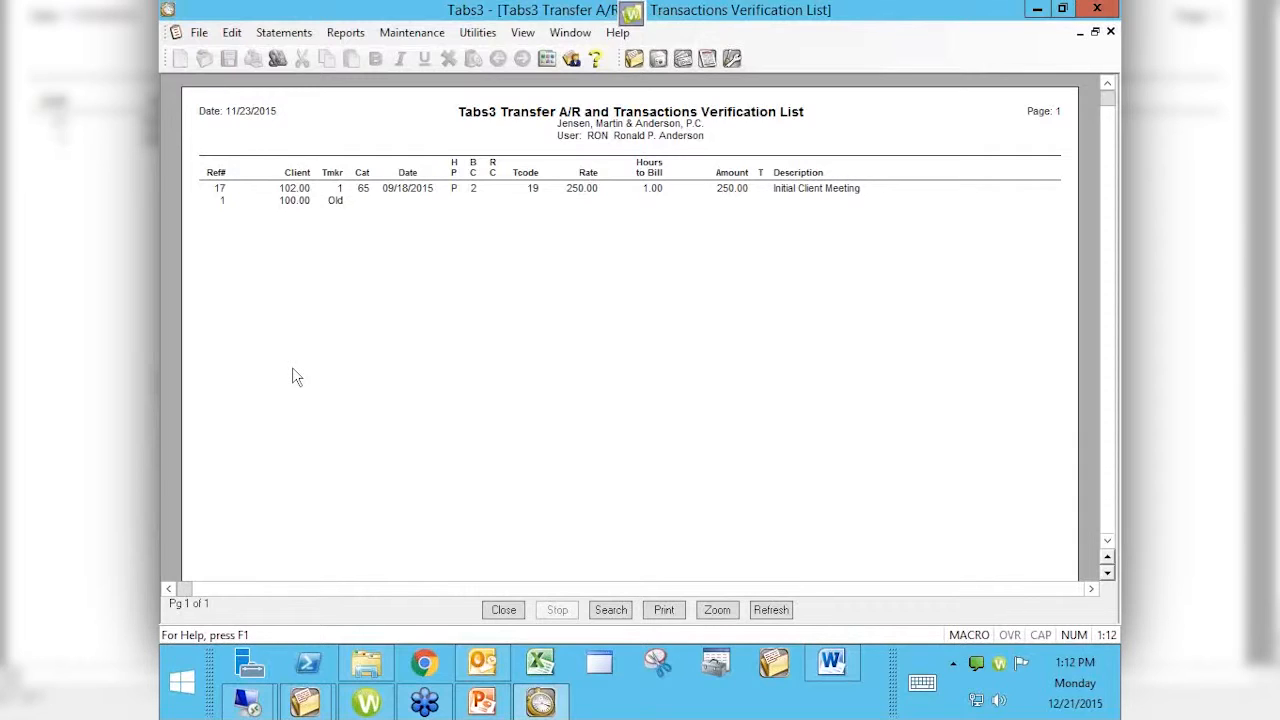
pyautogui.click(498, 611)
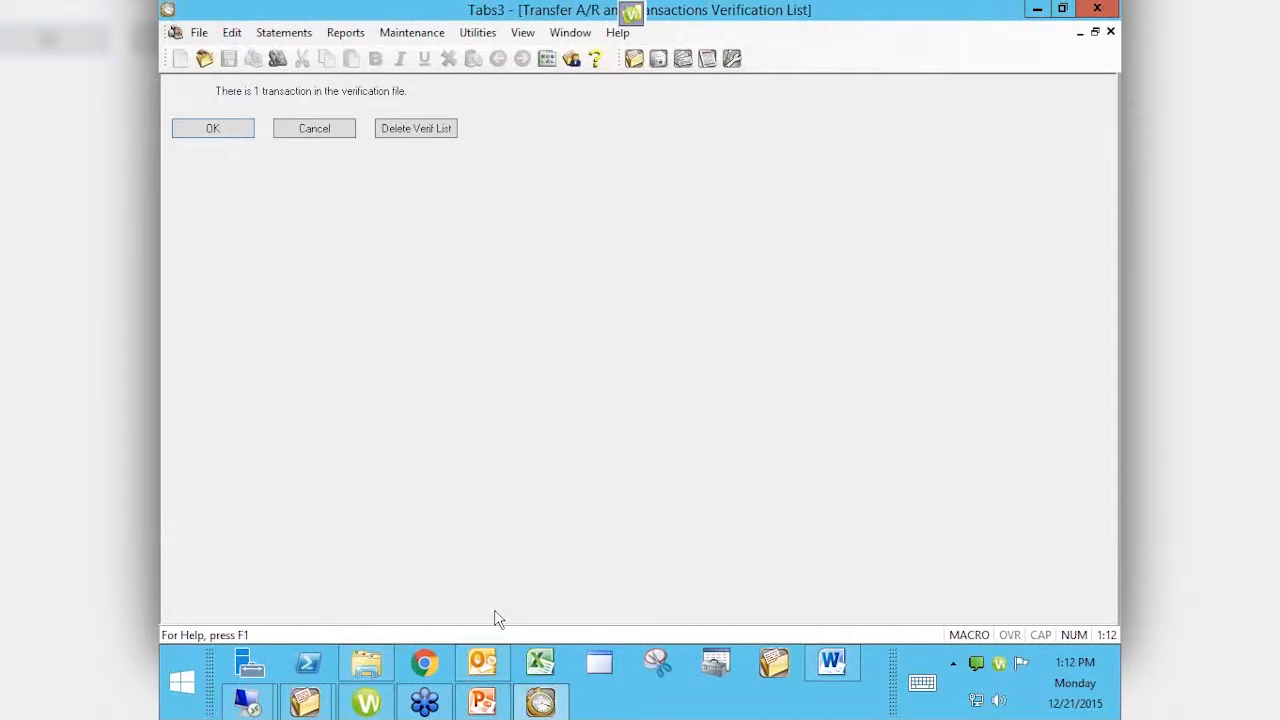
# Step: Cancel the verification list printout and start Change WIP Transactions
pyautogui.click(310, 128)
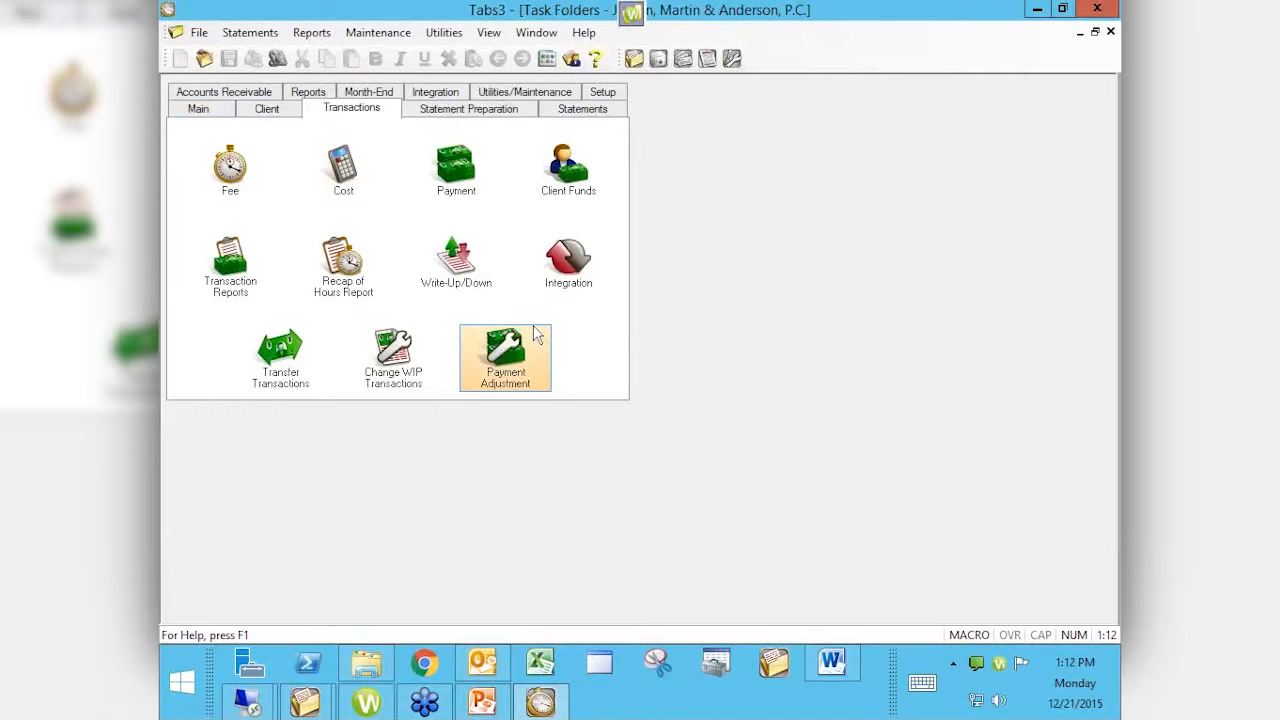
pyautogui.click(412, 360)
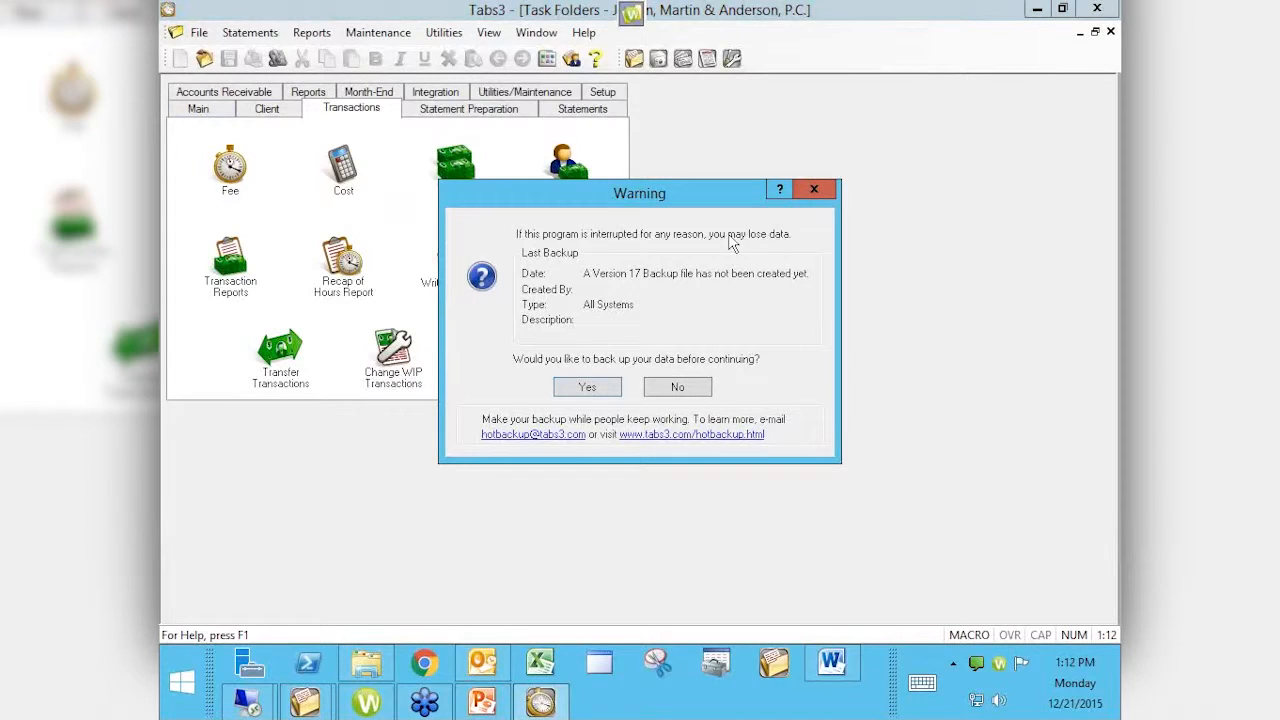
# Step: Move the backup warning aside and answer No to skip the backup
pyautogui.moveTo(628, 195); pyautogui.dragTo(740, 258)
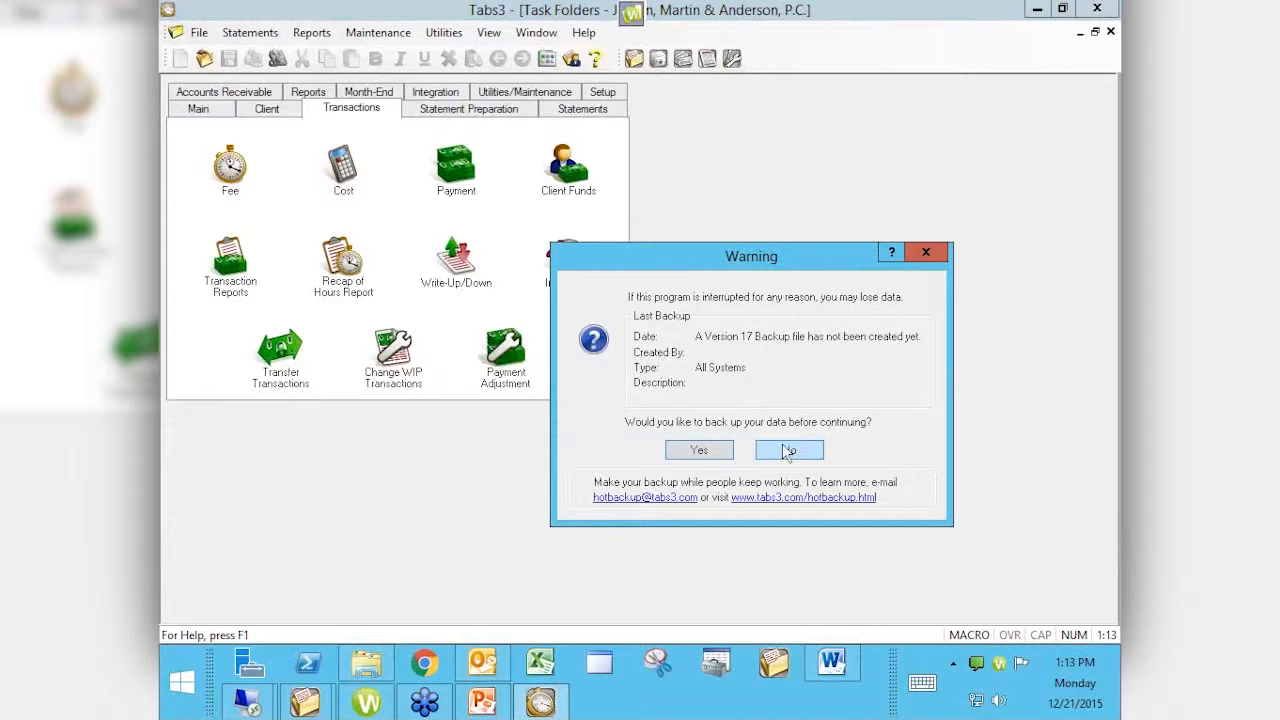
pyautogui.click(820, 547)
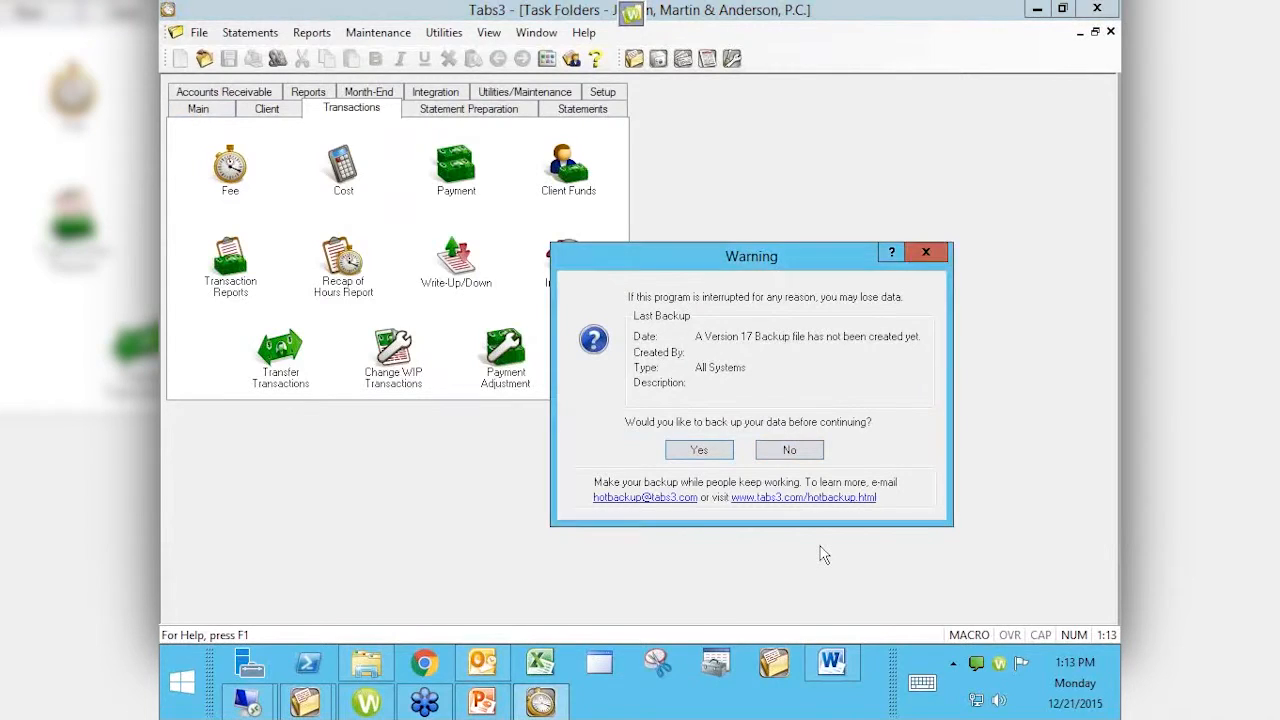
pyautogui.click(800, 451)
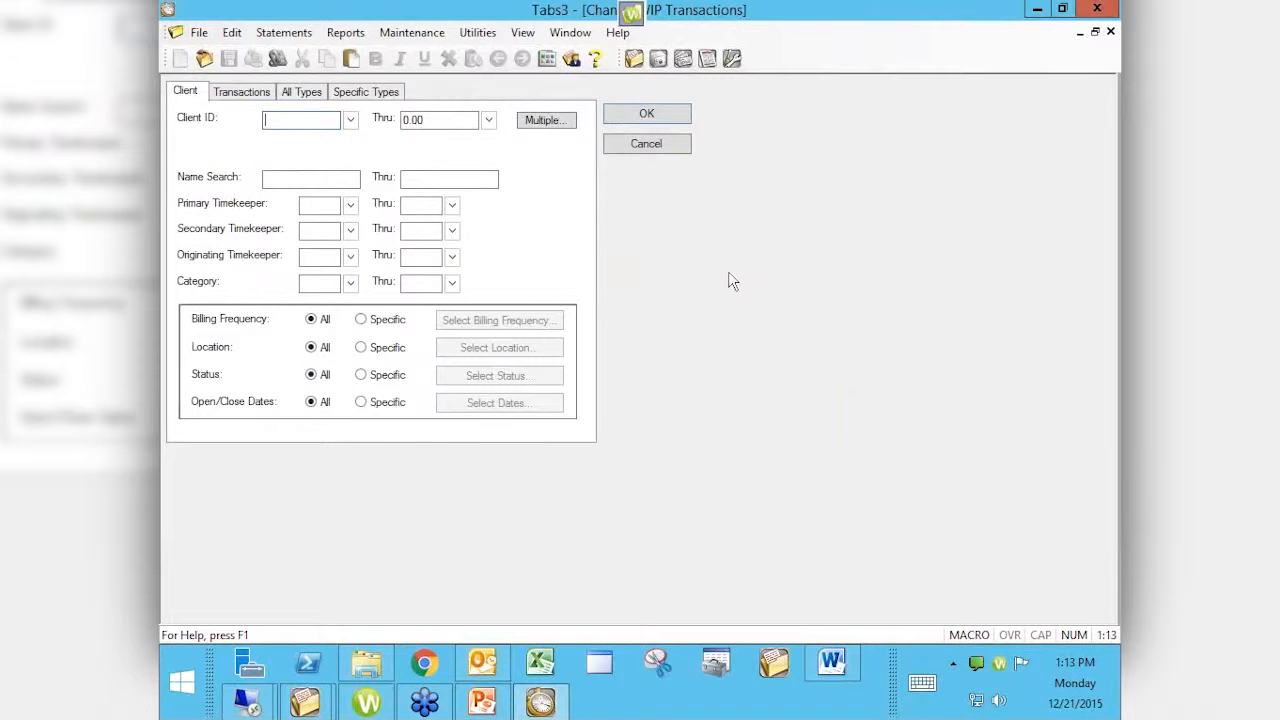
pyautogui.click(231, 93)
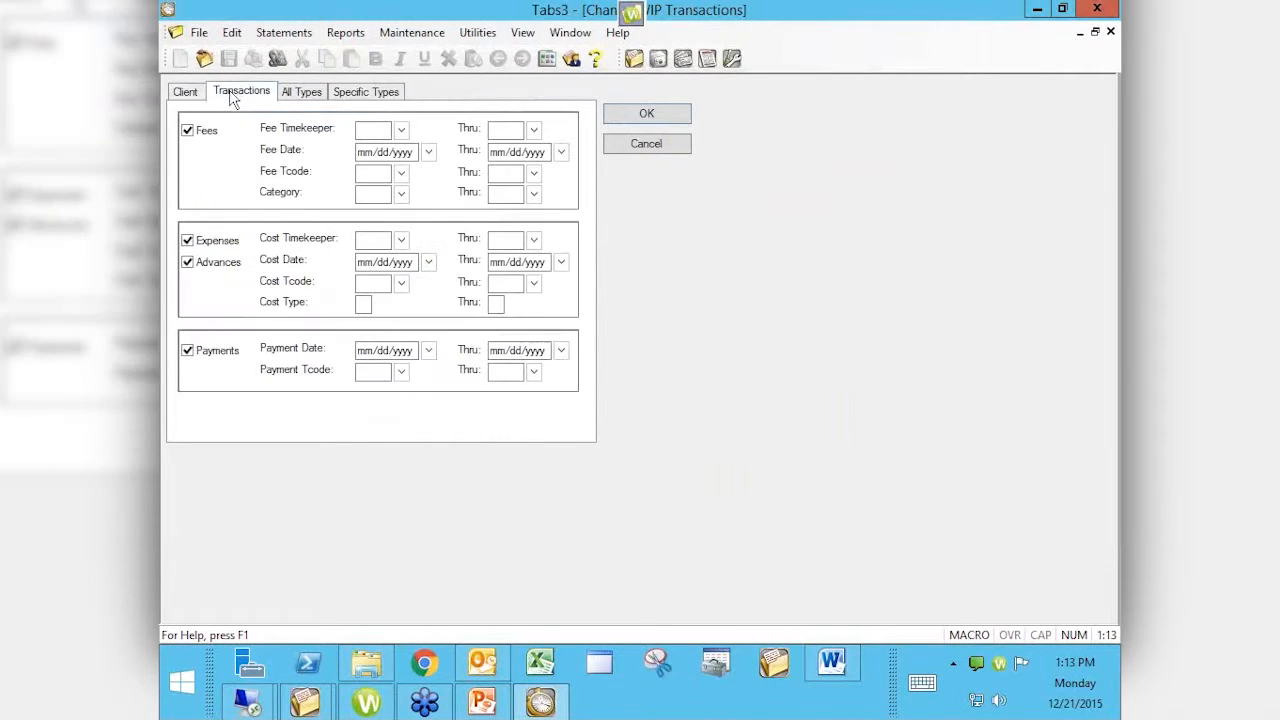
pyautogui.click(181, 93)
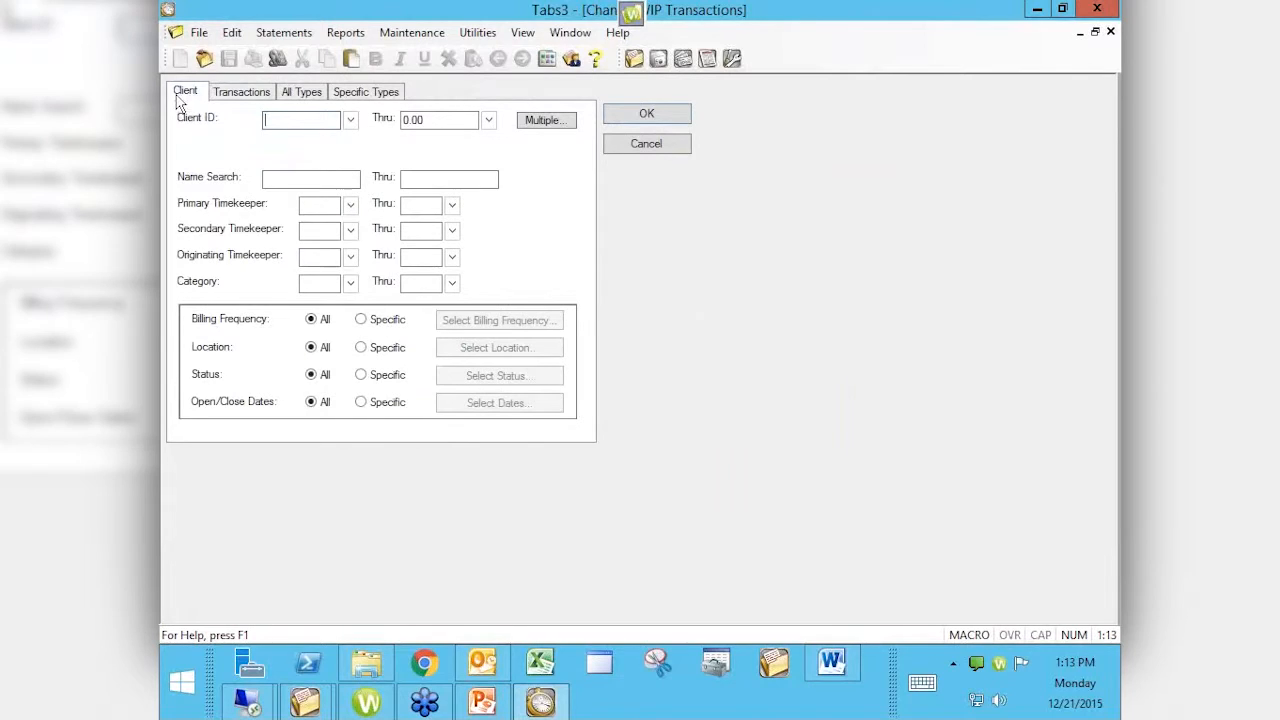
pyautogui.click(289, 95)
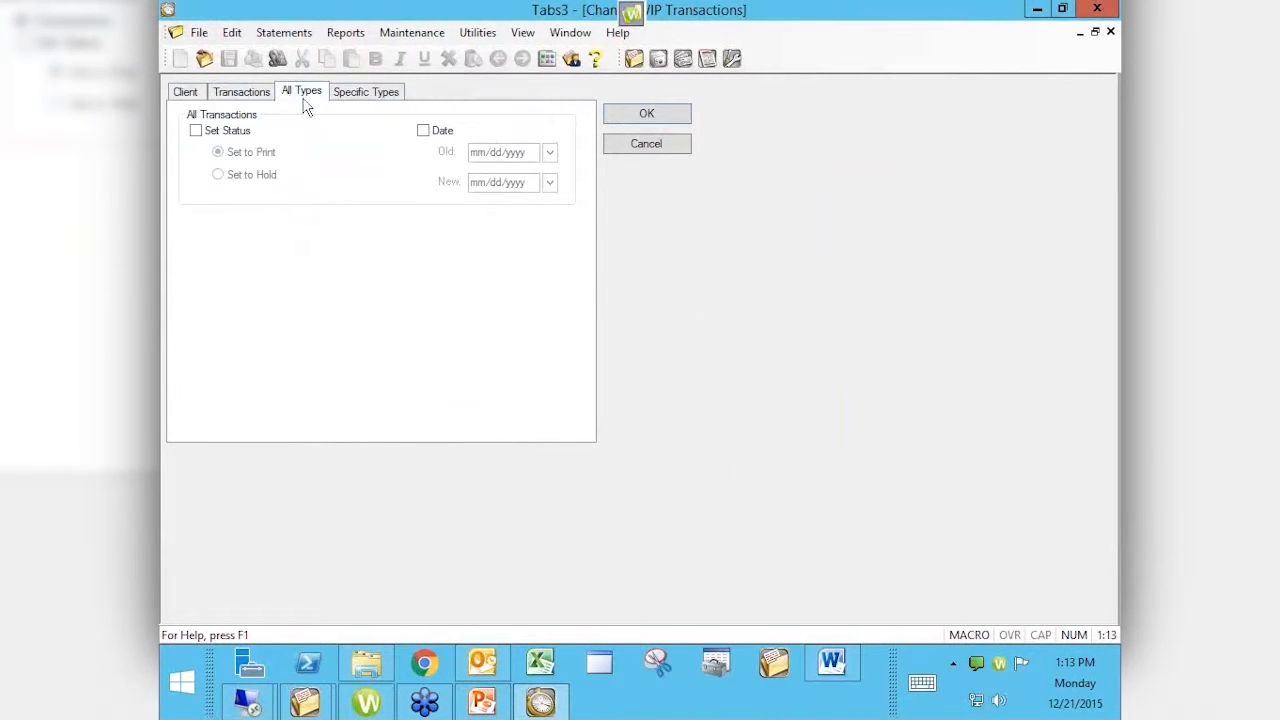
pyautogui.click(353, 98)
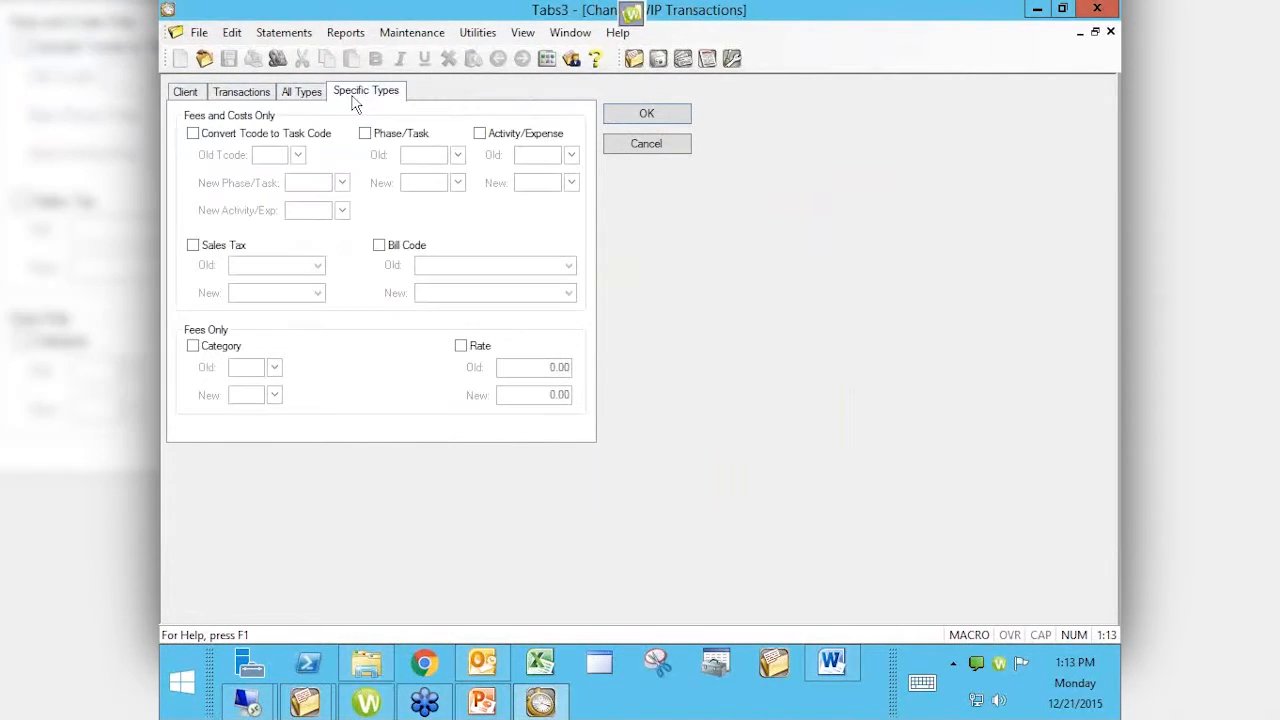
pyautogui.click(177, 92)
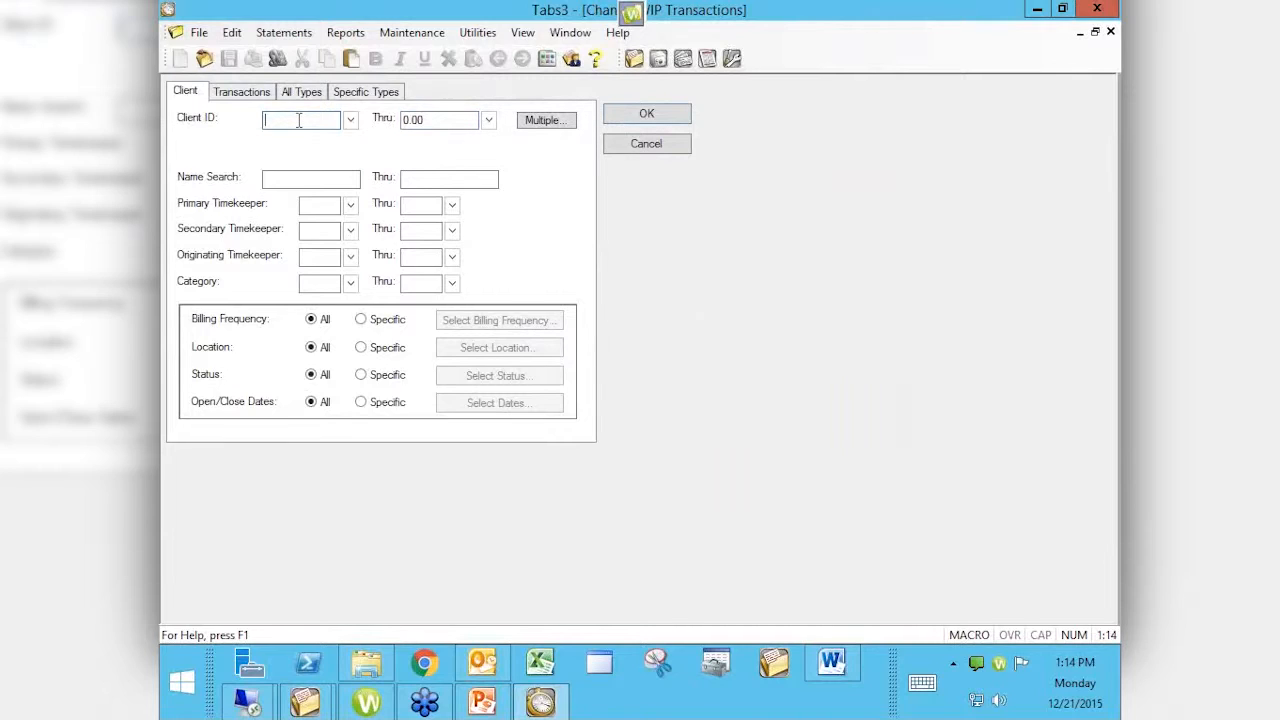
# Step: Set the Client ID range to 100.00 through 100.00, finding the client by name
pyautogui.click(436, 119)
pyautogui.press('BackSpace')
pyautogui.click(300, 120)
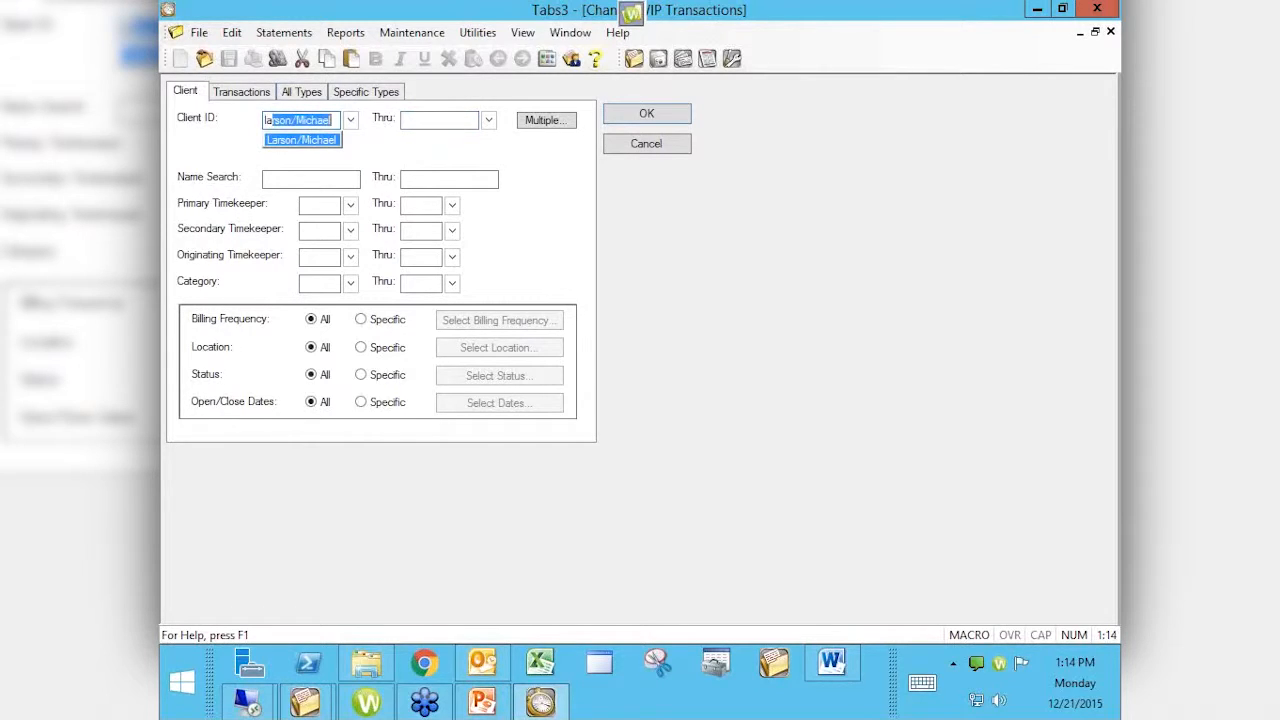
pyautogui.press('Tab')
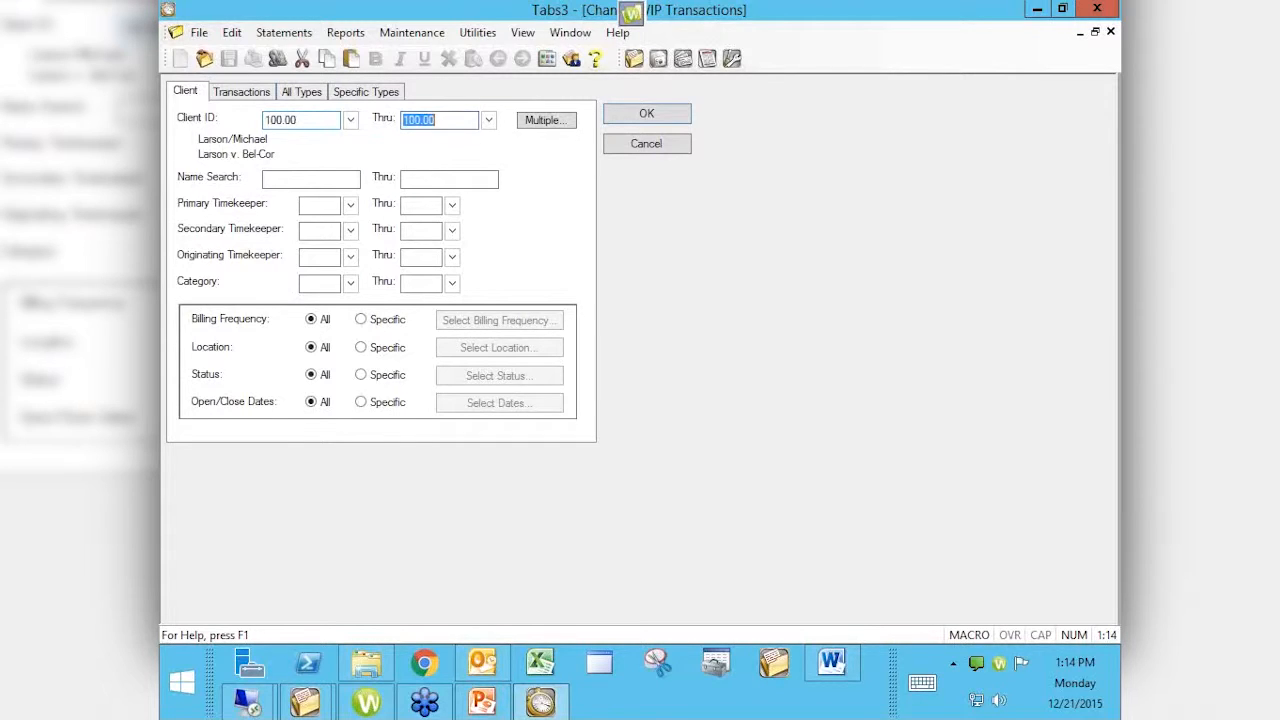
pyautogui.press('Tab')
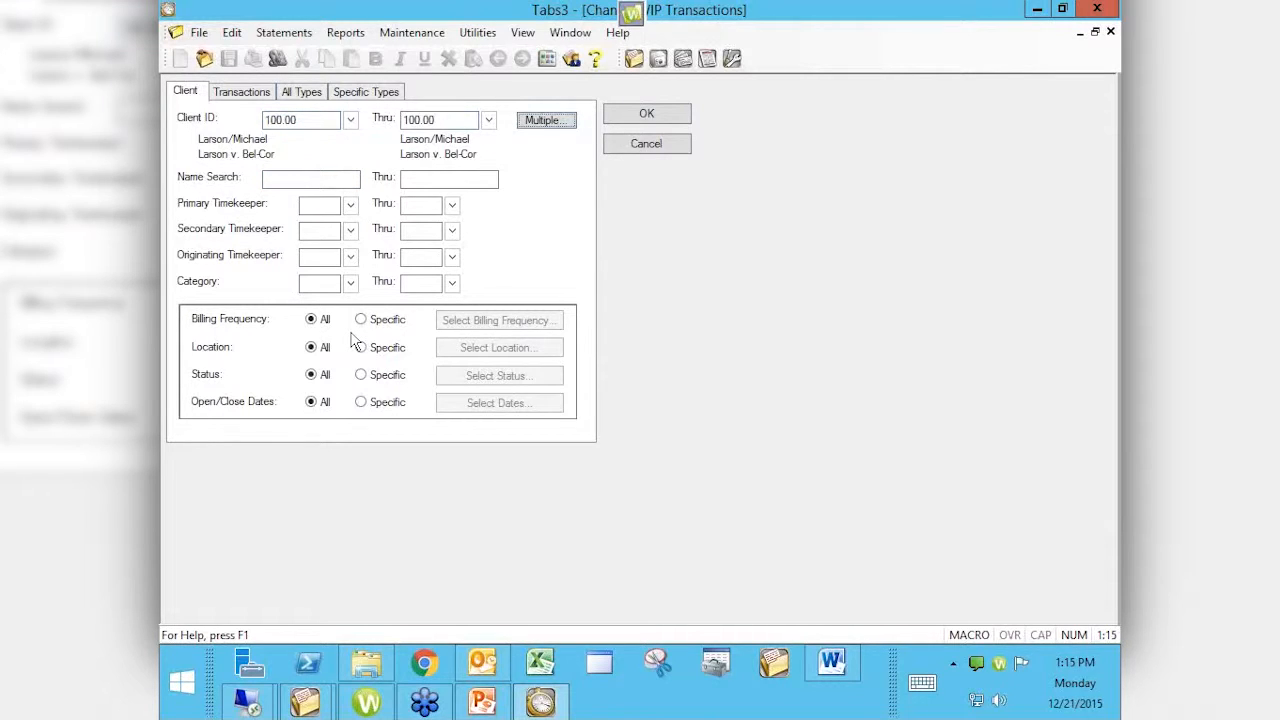
pyautogui.click(314, 206)
pyautogui.click(382, 377)
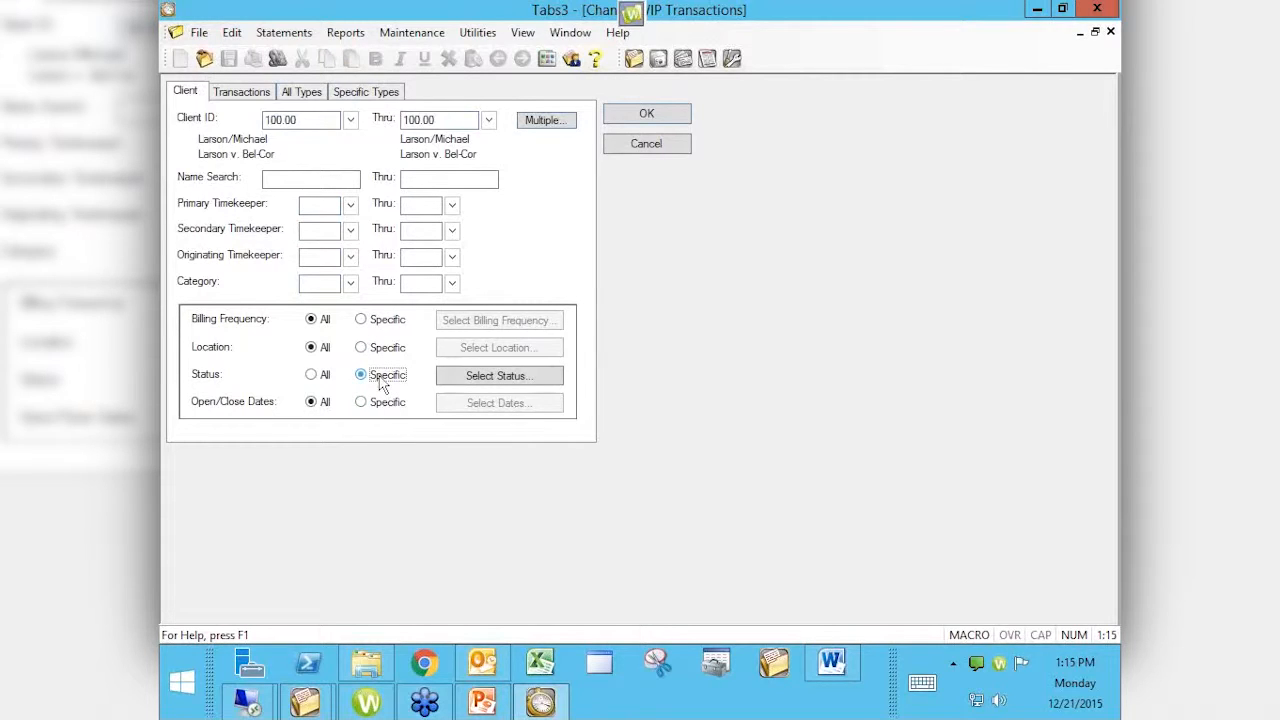
pyautogui.click(476, 385)
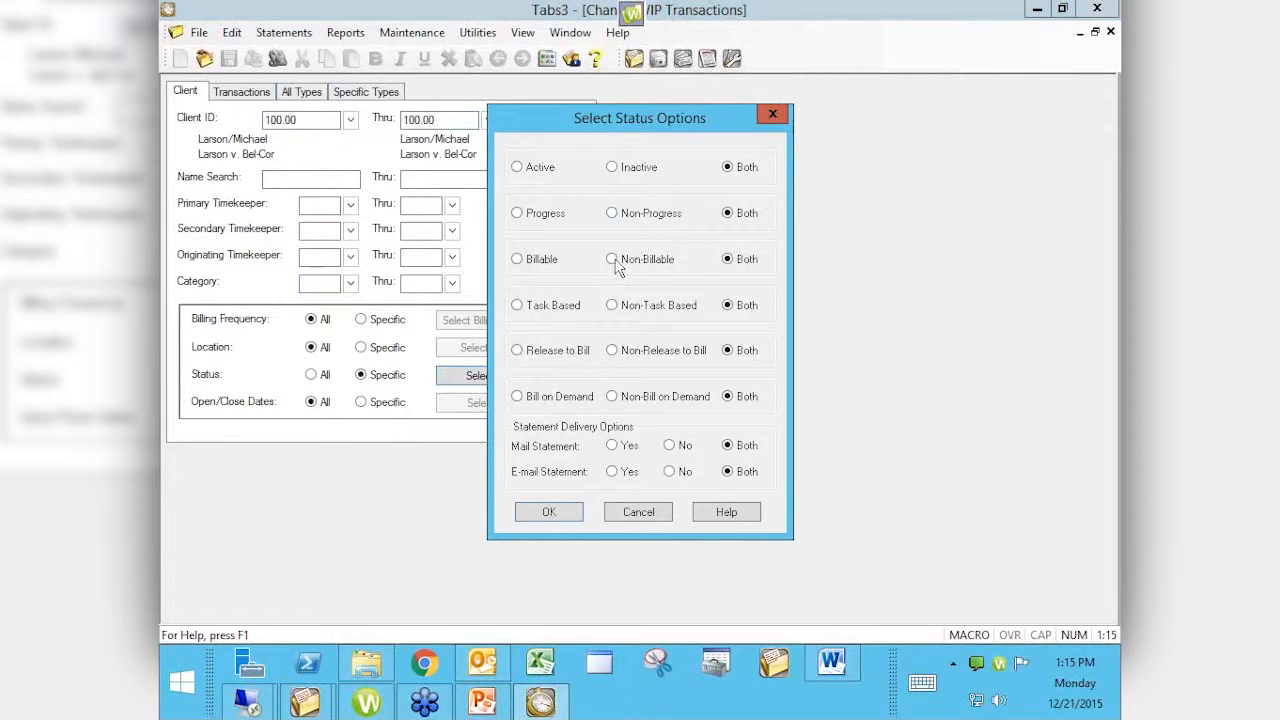
pyautogui.click(637, 512)
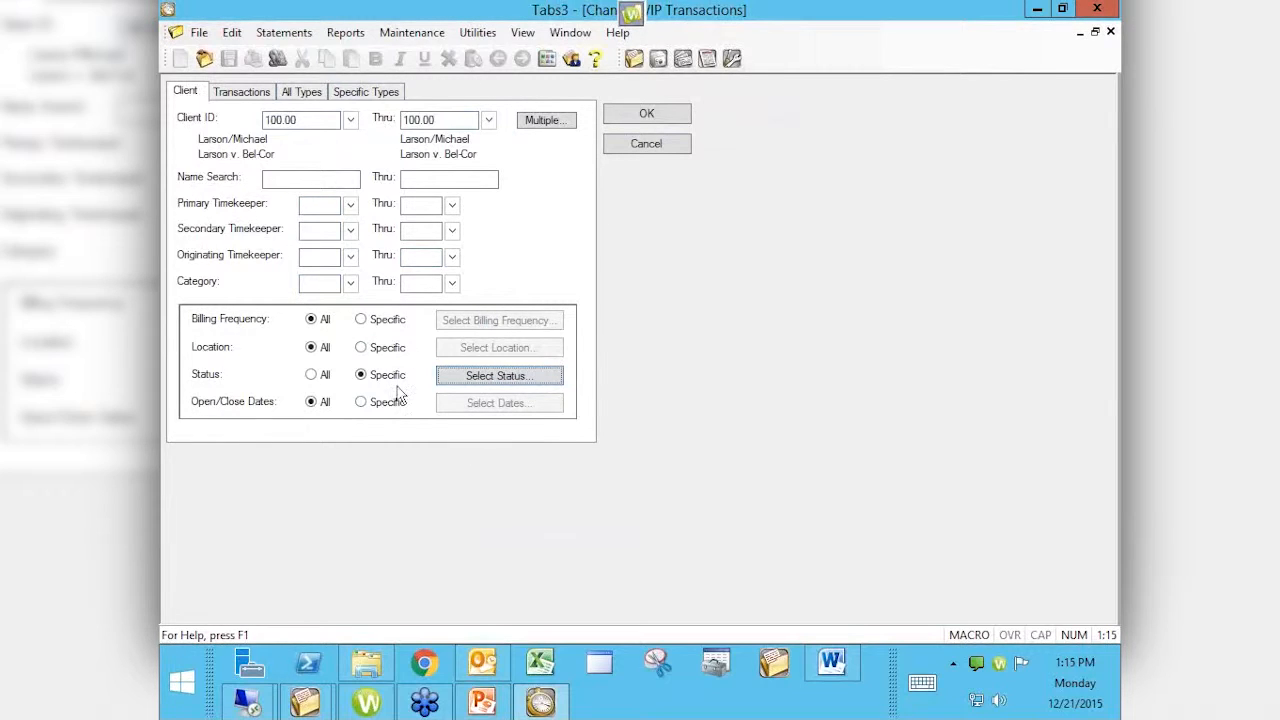
pyautogui.click(324, 380)
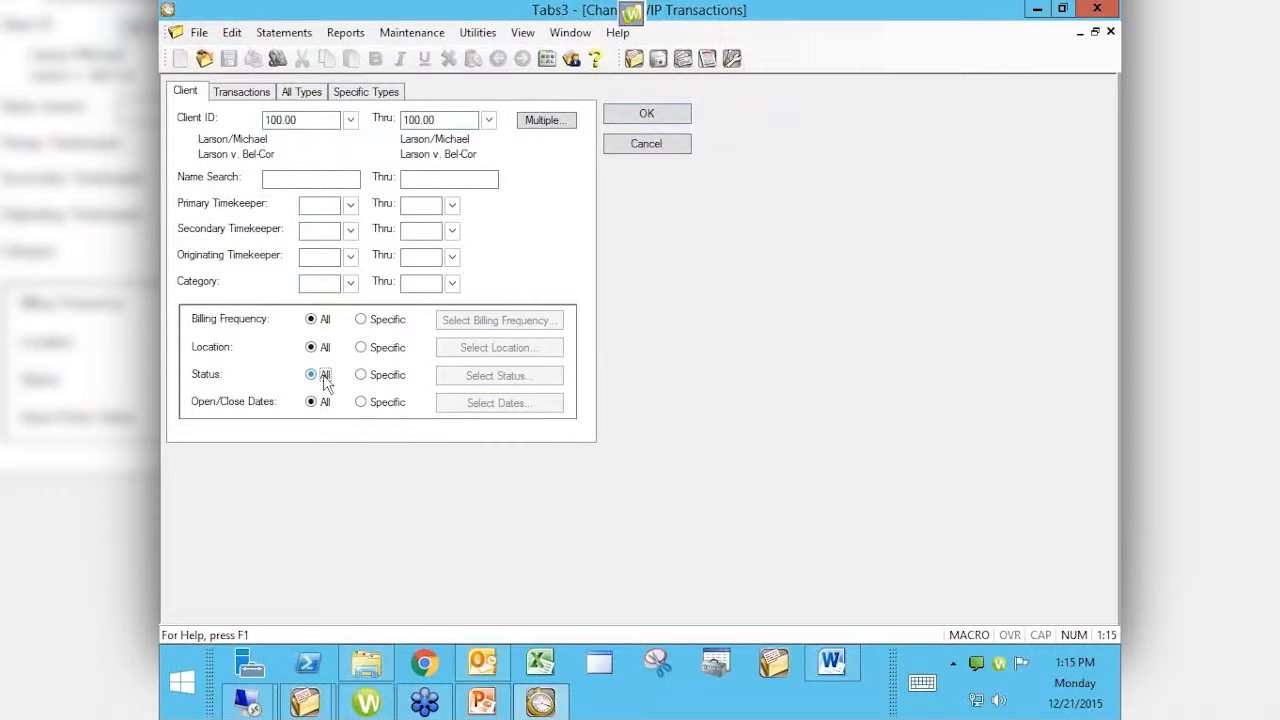
# Step: Uncheck Expenses, Advances and Payments so only Fees remain selected
pyautogui.click(243, 95)
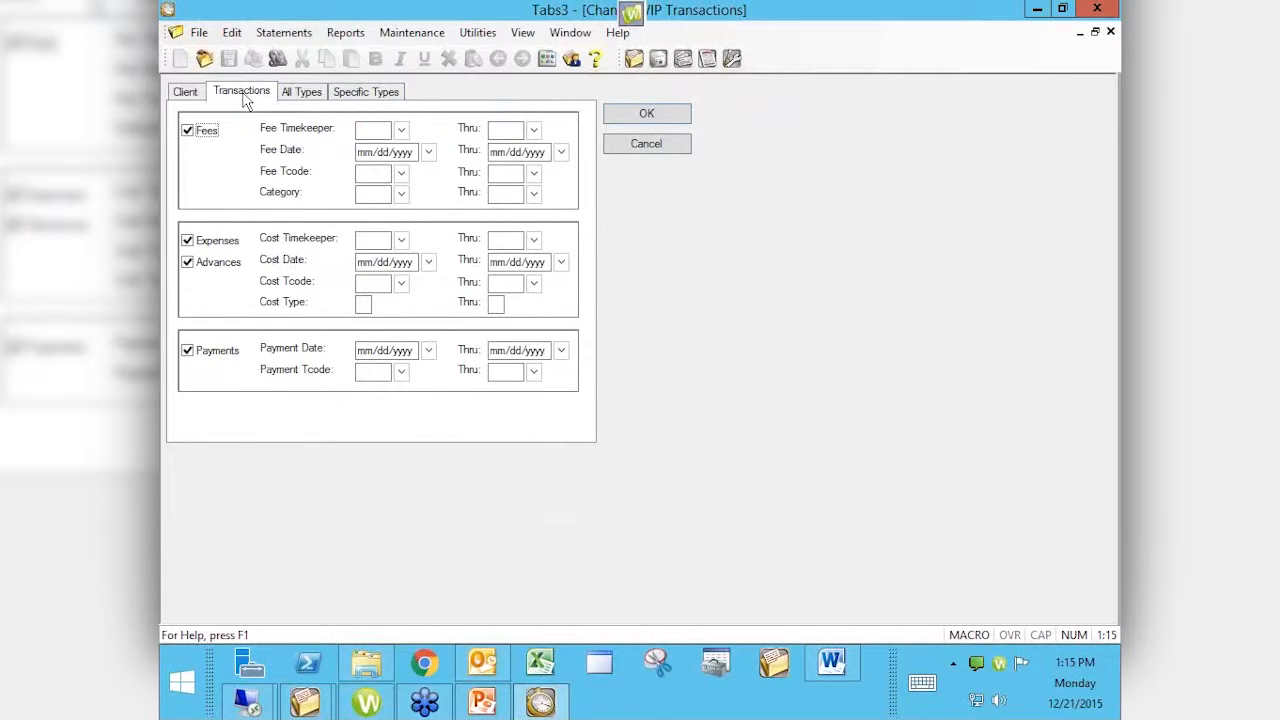
pyautogui.click(203, 246)
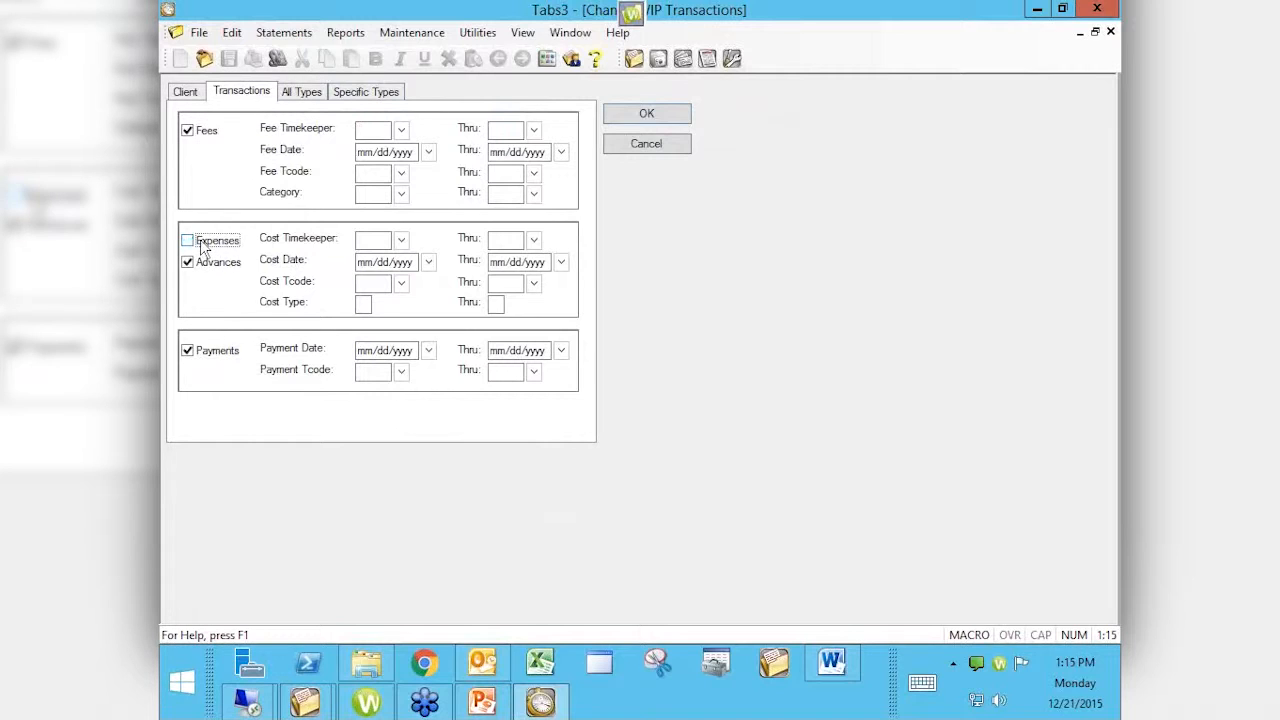
pyautogui.click(203, 265)
pyautogui.click(205, 362)
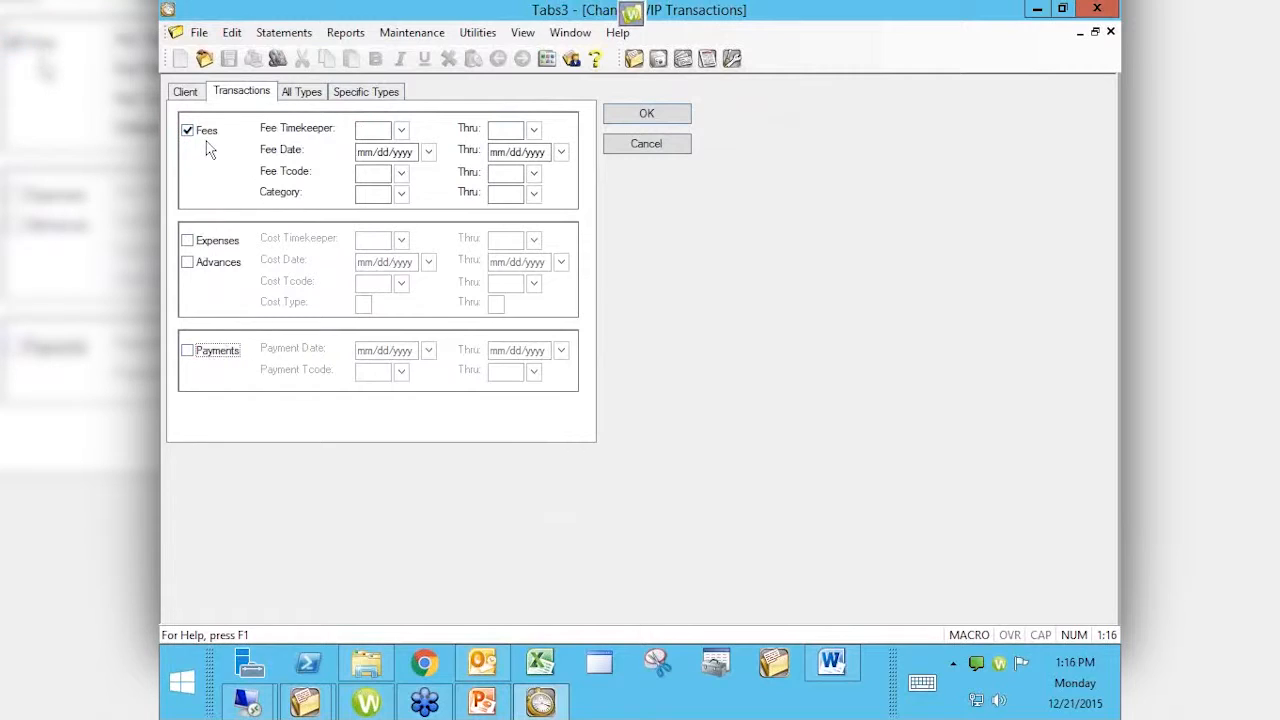
# Step: Try Fee Timekeeper 1, cancel the lookup, then clear the Fee Timekeeper range
pyautogui.click(372, 131)
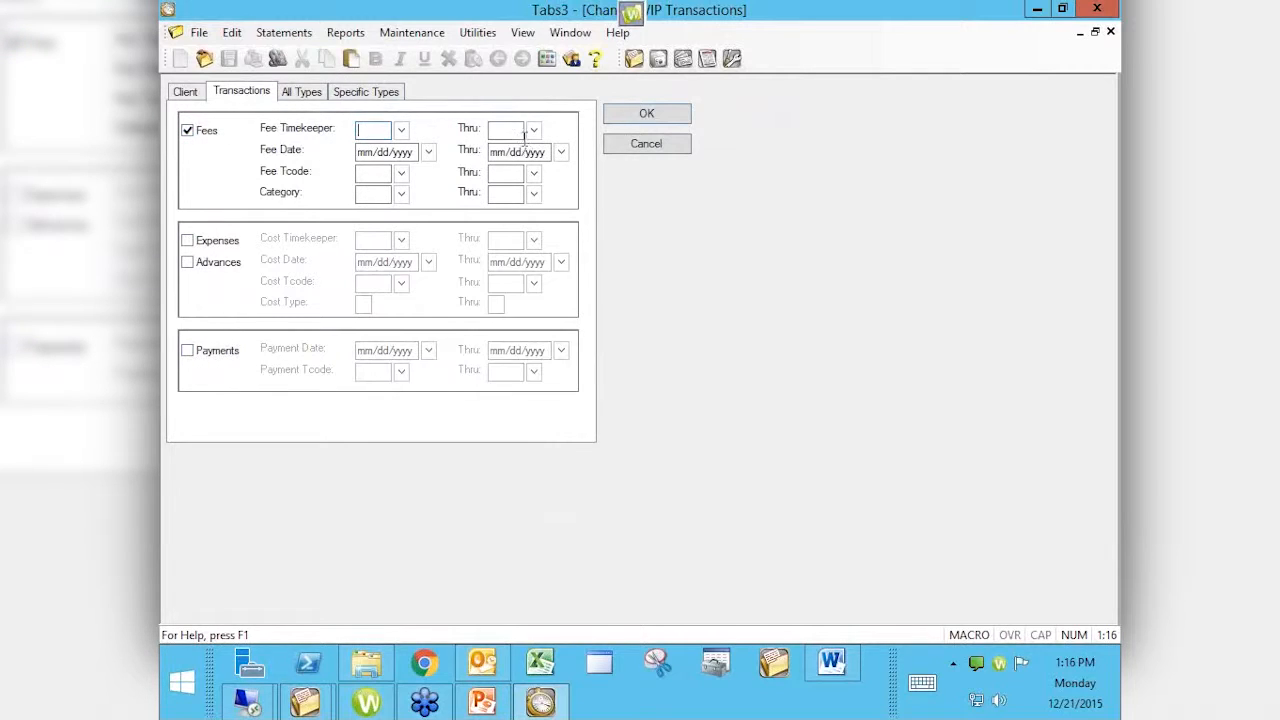
pyautogui.write('1')
pyautogui.press('Tab')
pyautogui.press('Tab')
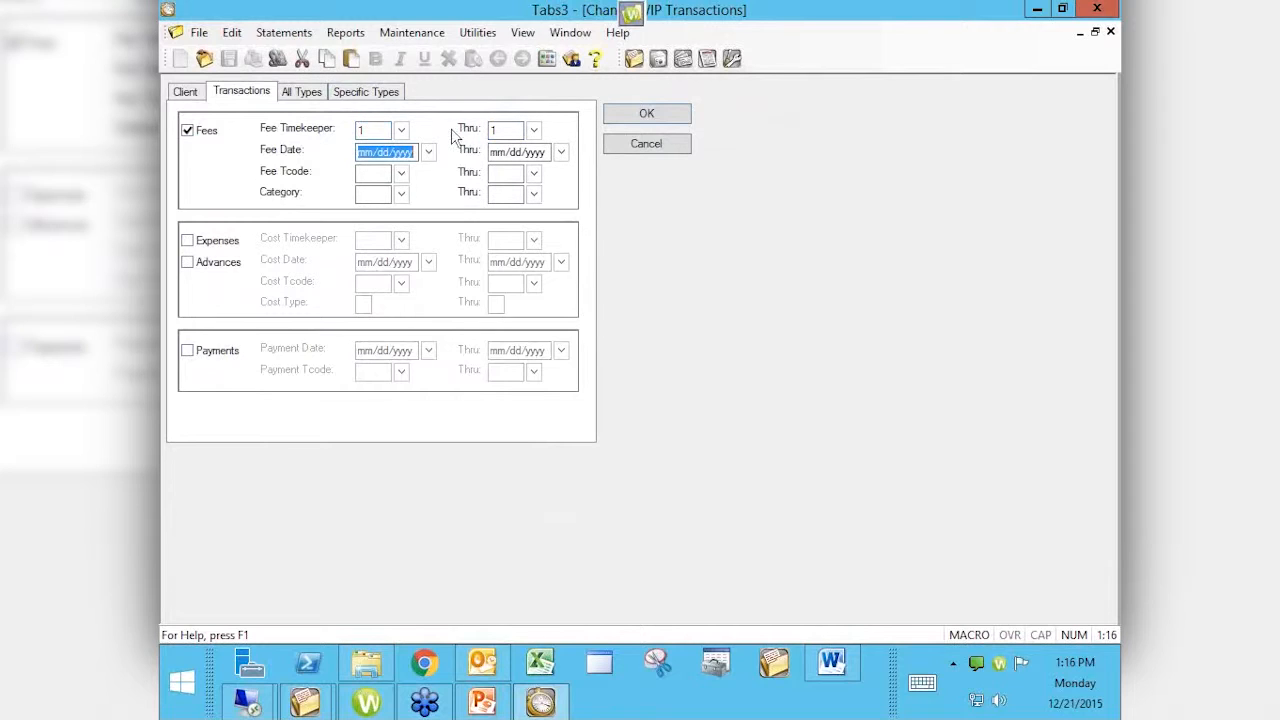
pyautogui.click(401, 131)
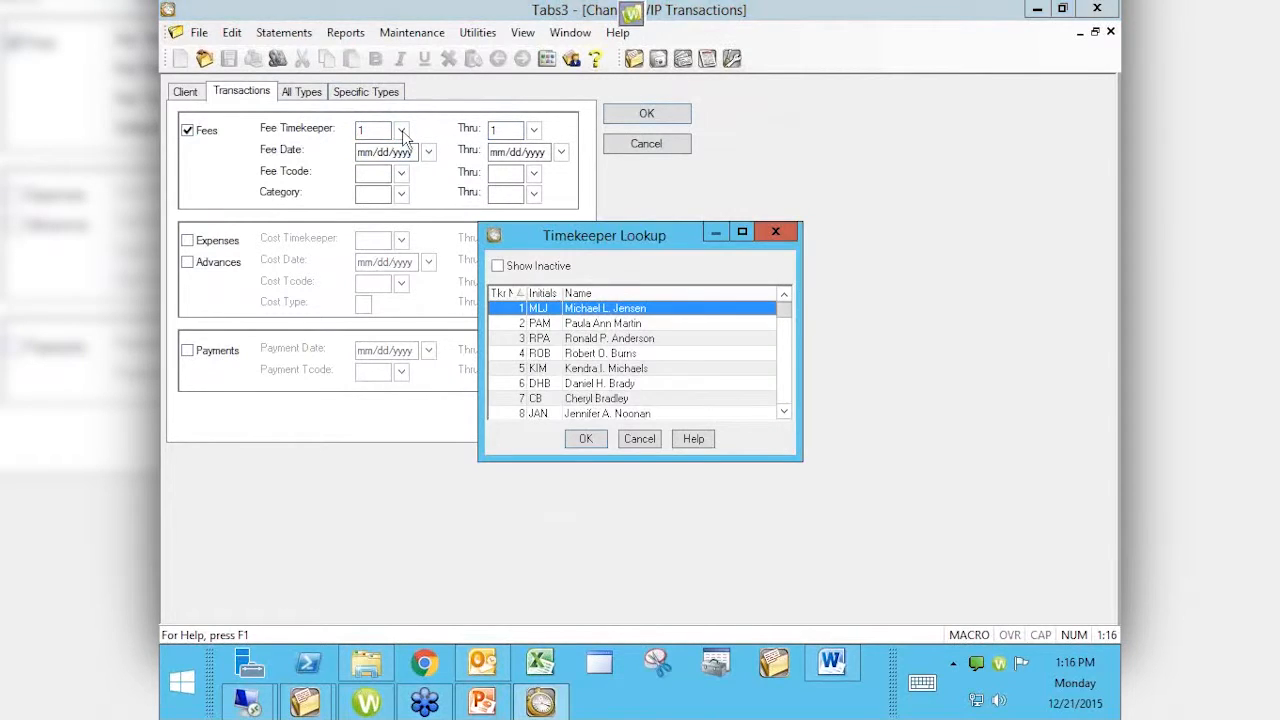
pyautogui.click(640, 442)
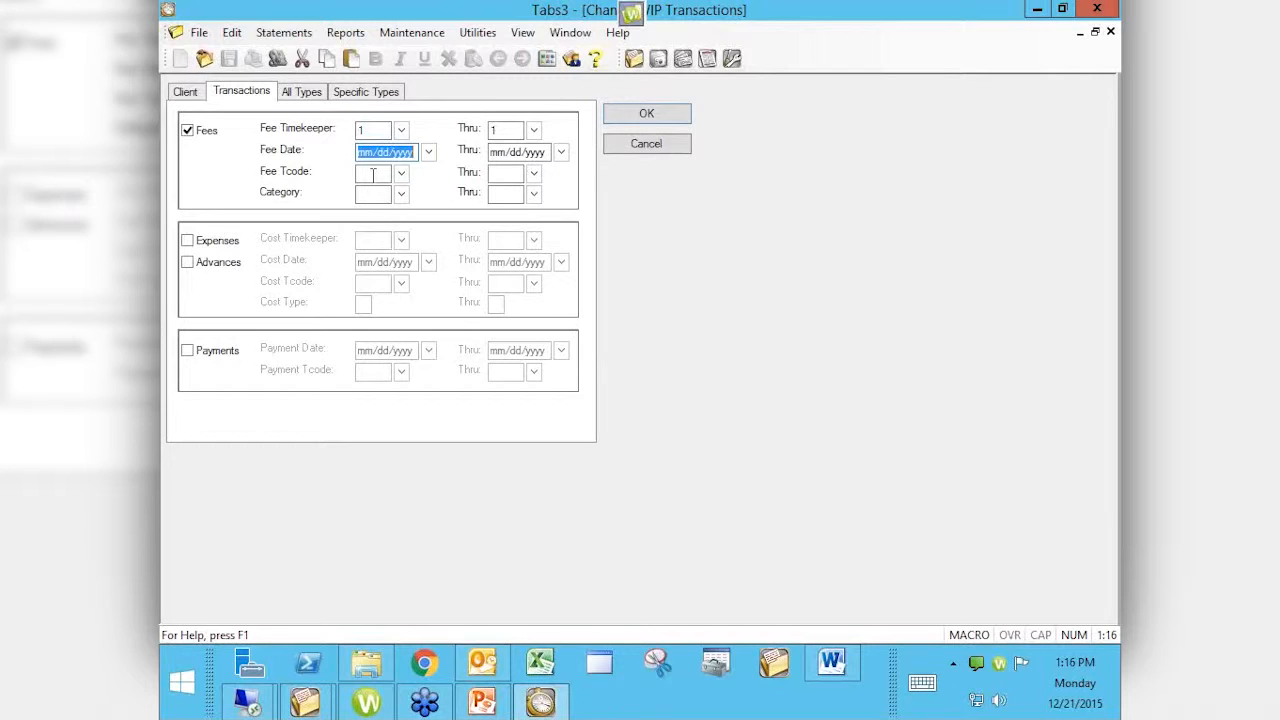
pyautogui.click(372, 133)
pyautogui.press('BackSpace')
pyautogui.press('Tab')
pyautogui.press('BackSpace')
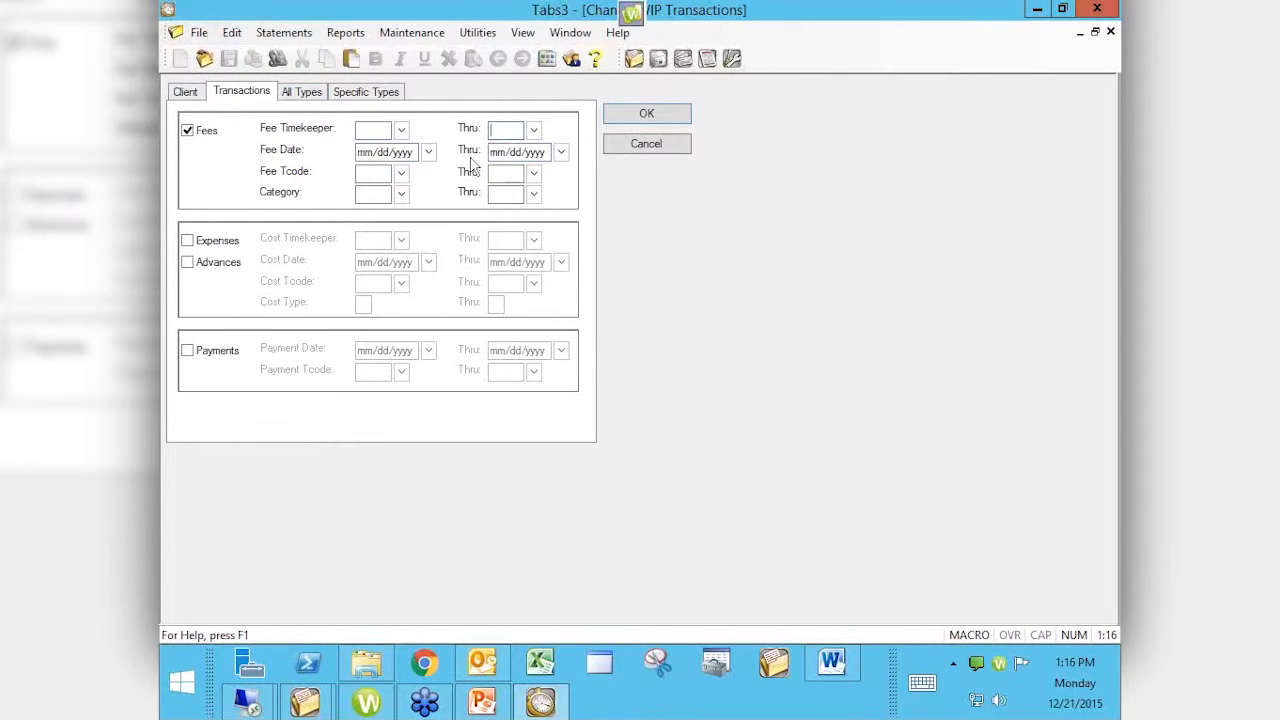
# Step: On the All Types tab, turn on Set Status and choose Set to Print
pyautogui.click(316, 98)
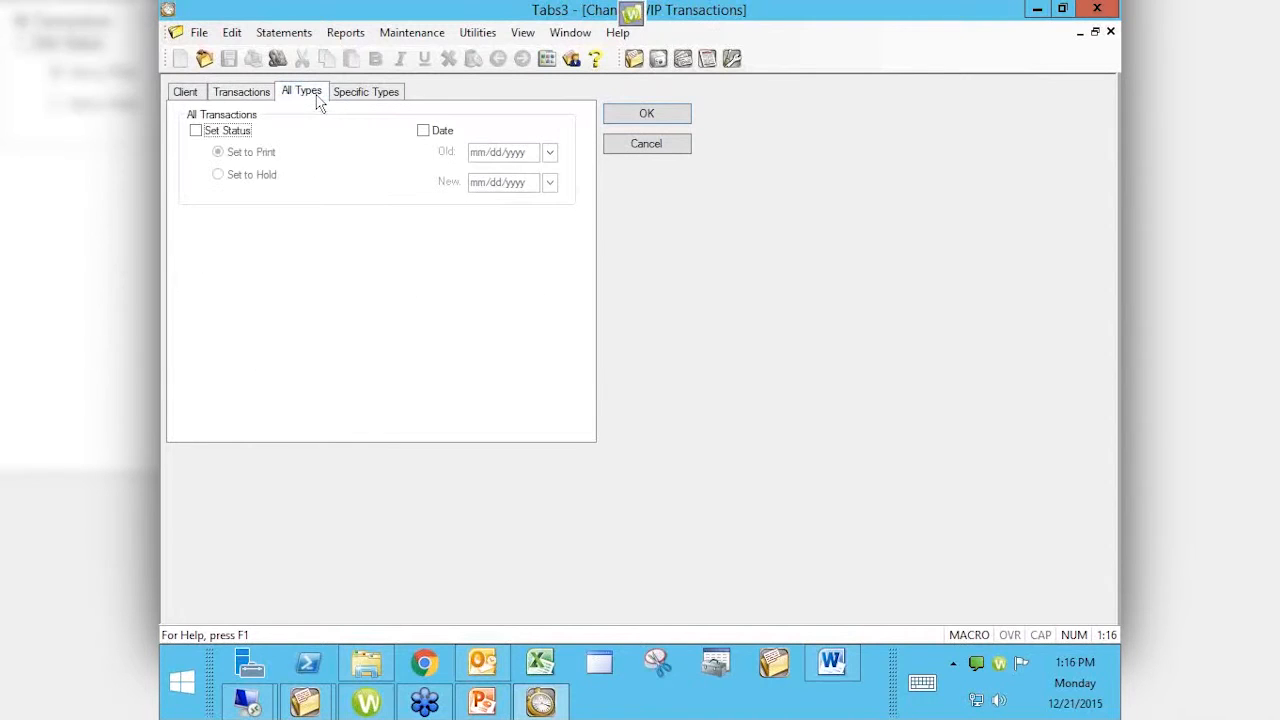
pyautogui.click(354, 96)
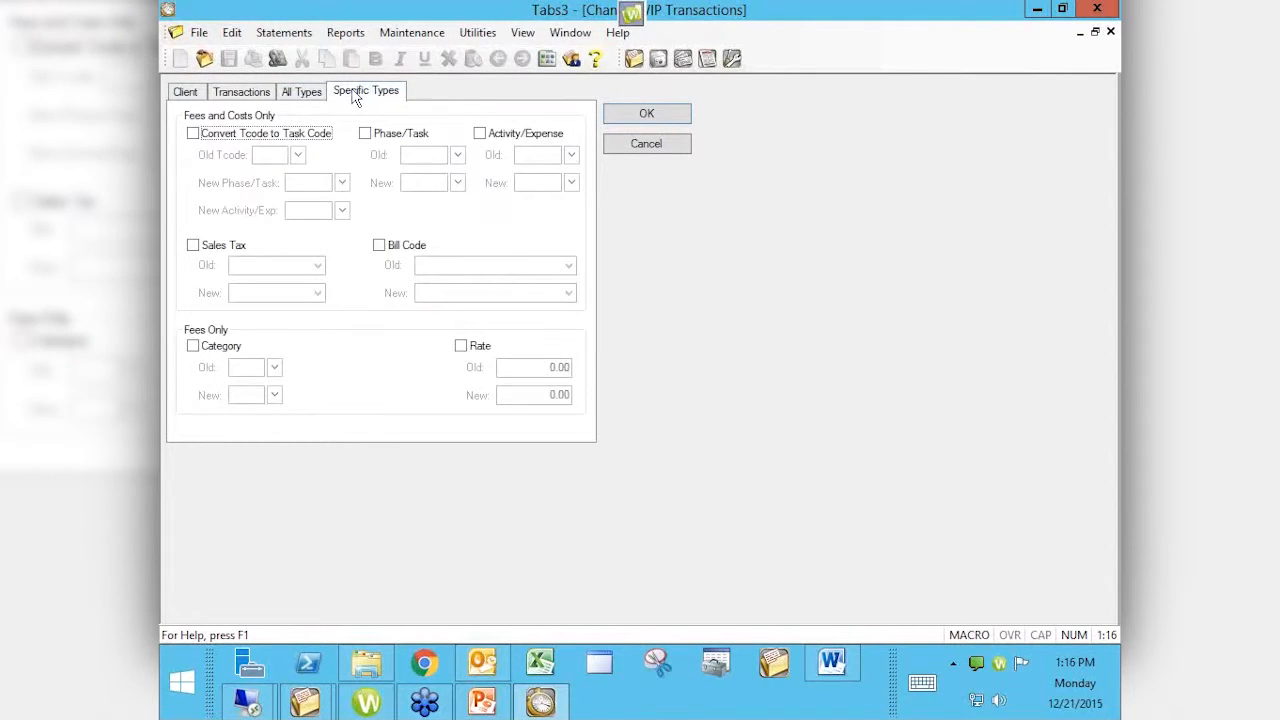
pyautogui.click(314, 96)
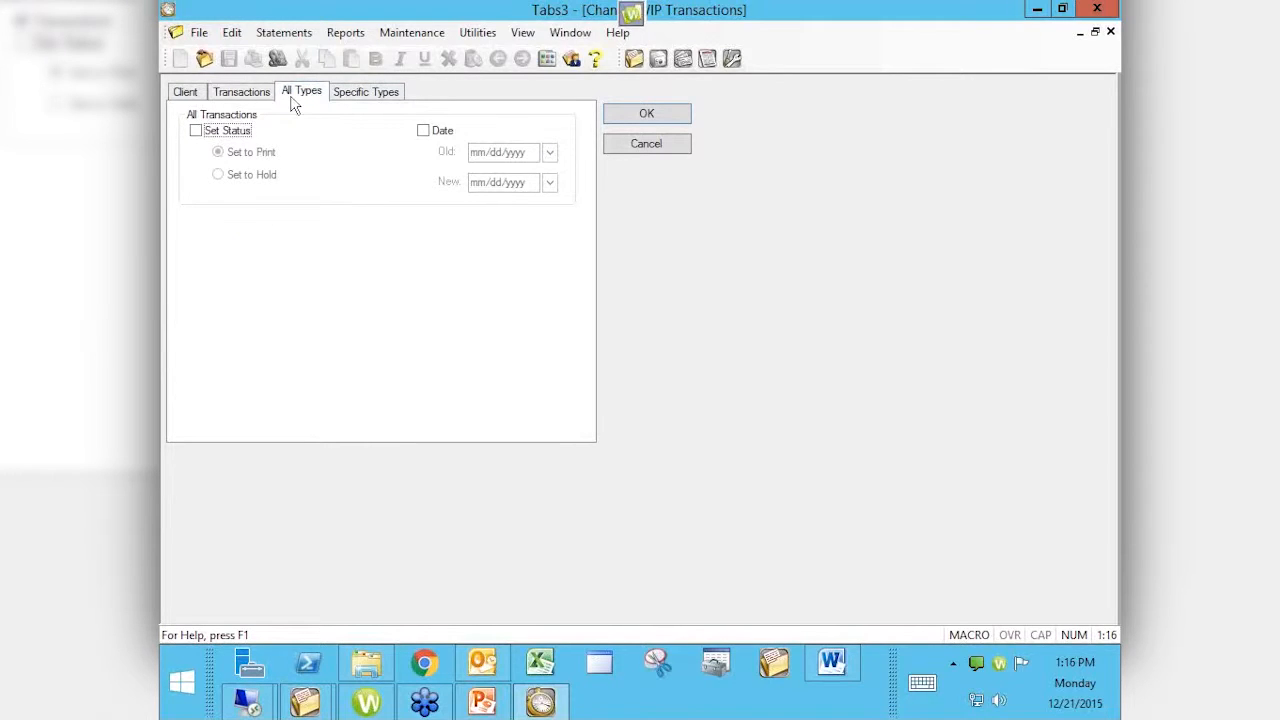
pyautogui.click(230, 131)
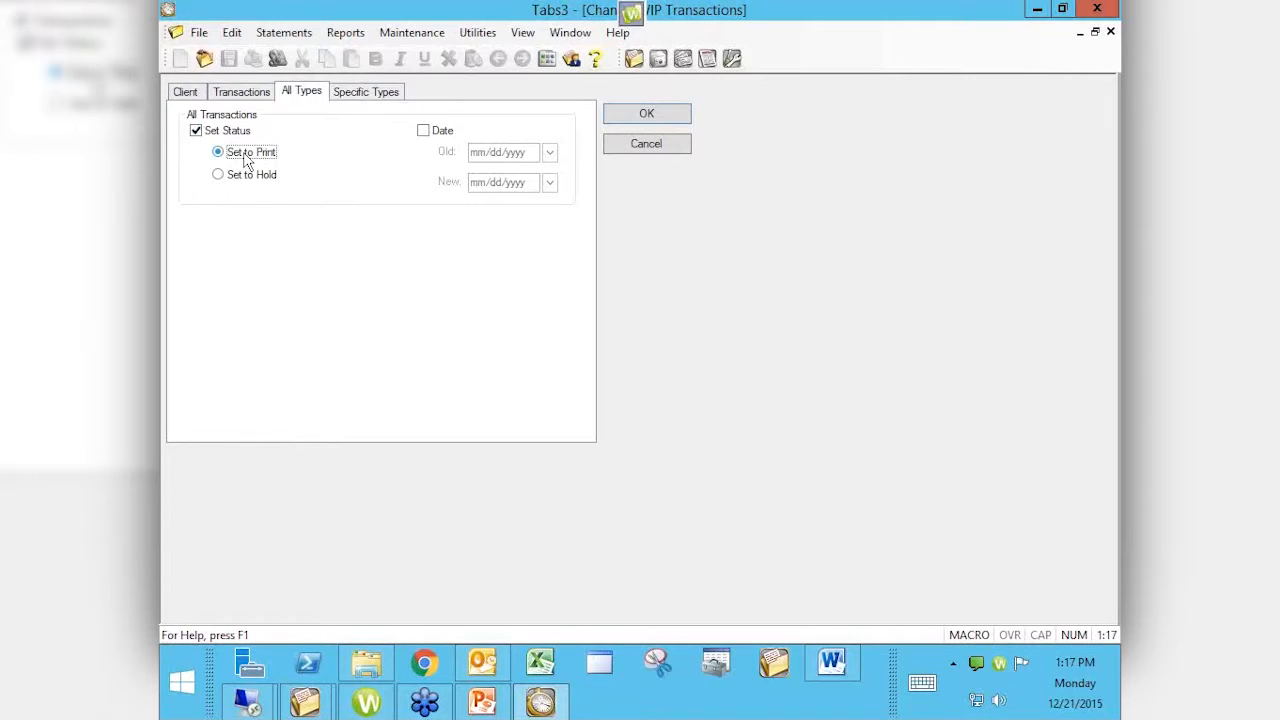
pyautogui.click(238, 180)
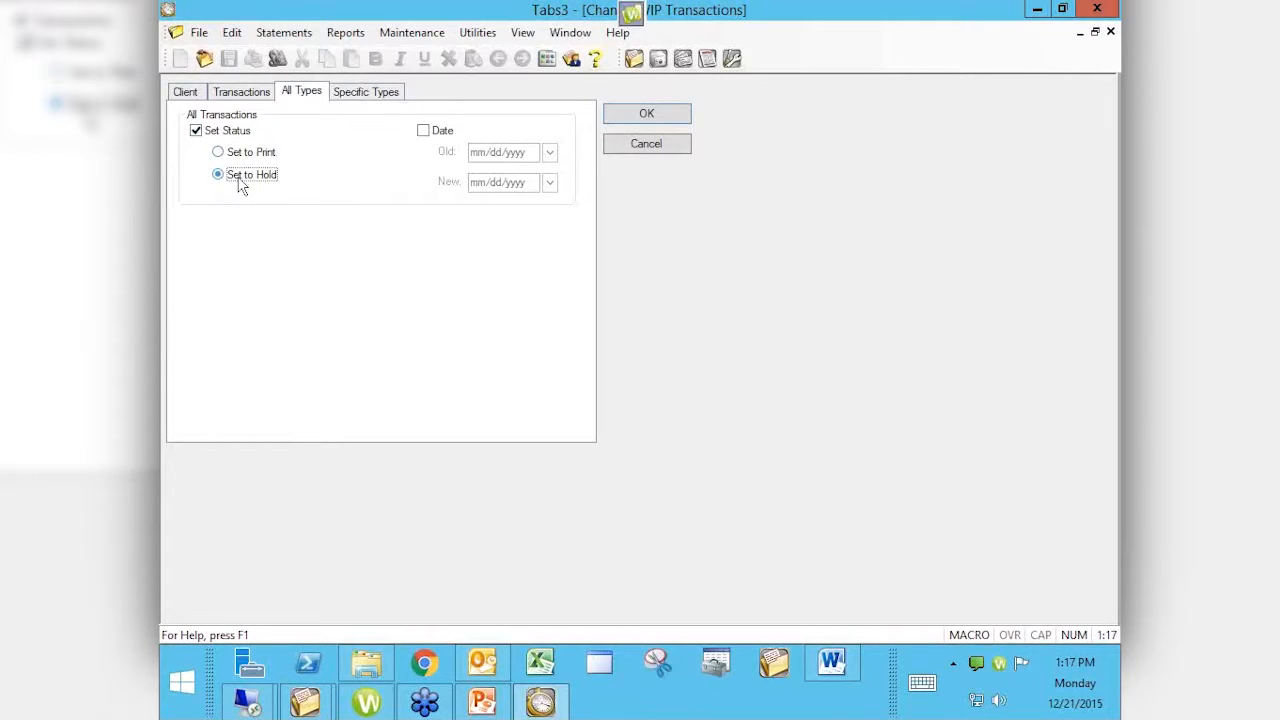
pyautogui.click(260, 162)
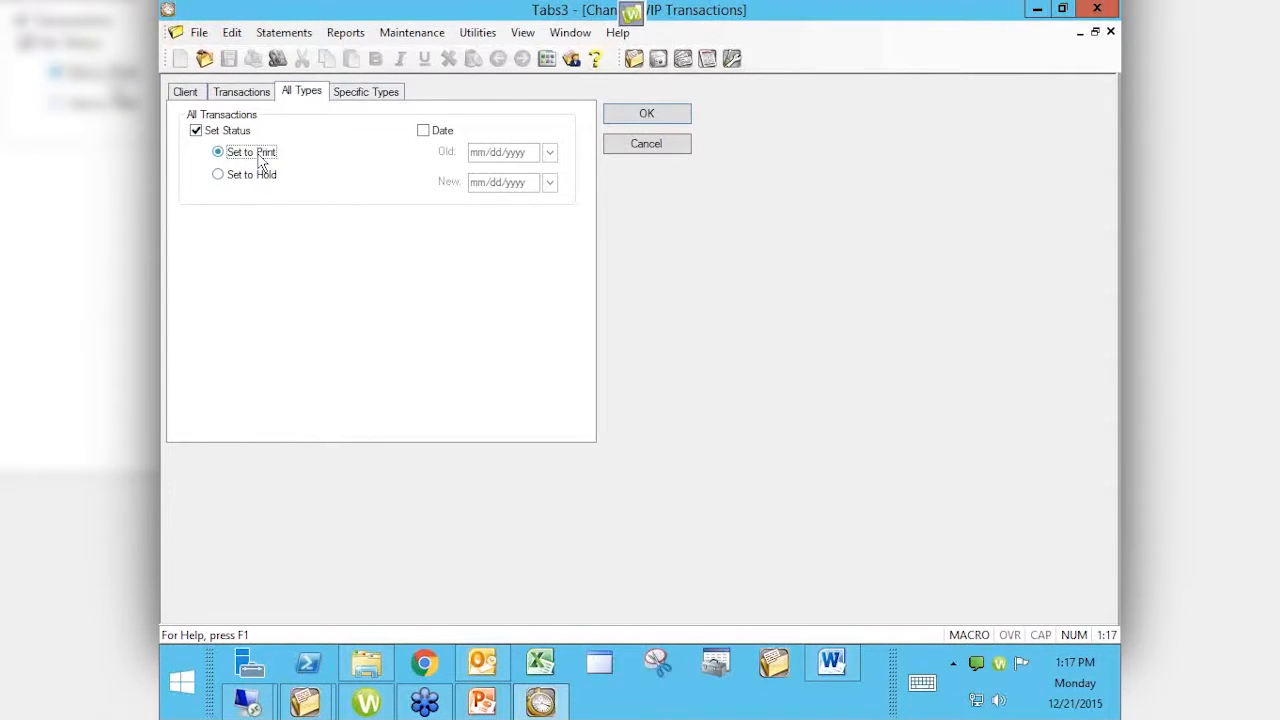
# Step: Turn off Set Status, try a date change from 11/21/2015 to 11/20/2015, then uncheck Date
pyautogui.click(247, 138)
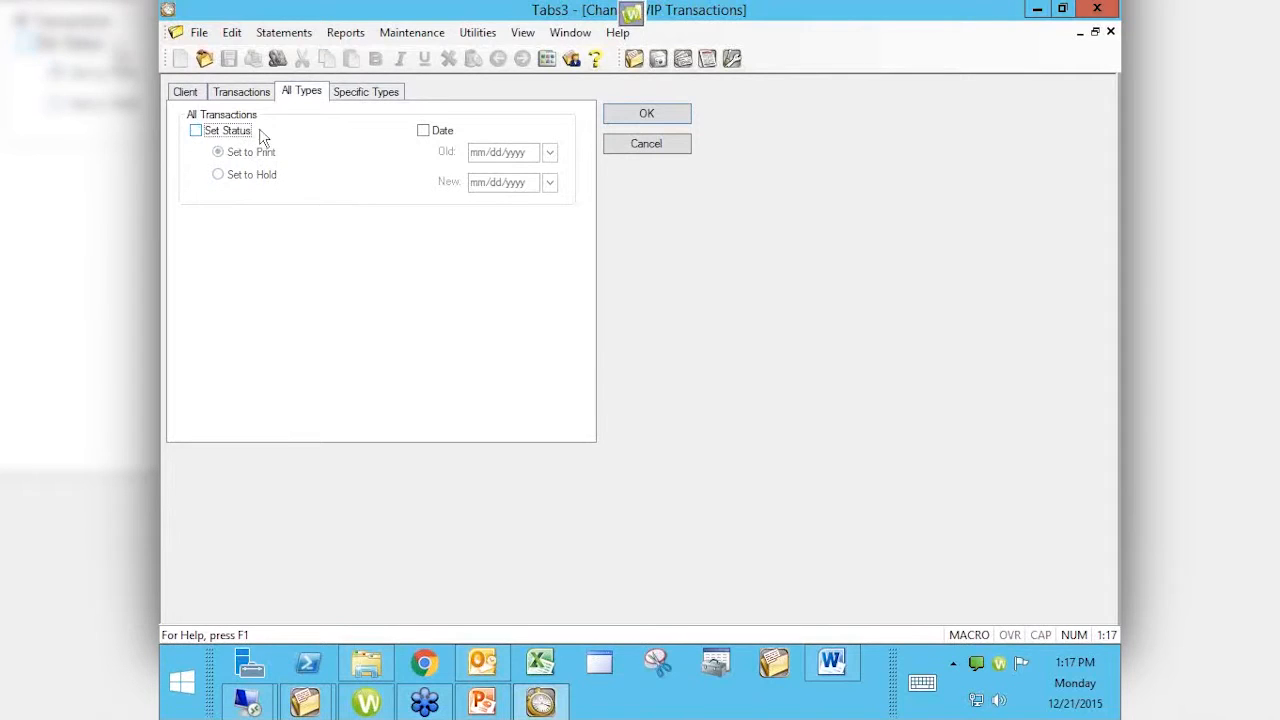
pyautogui.click(423, 133)
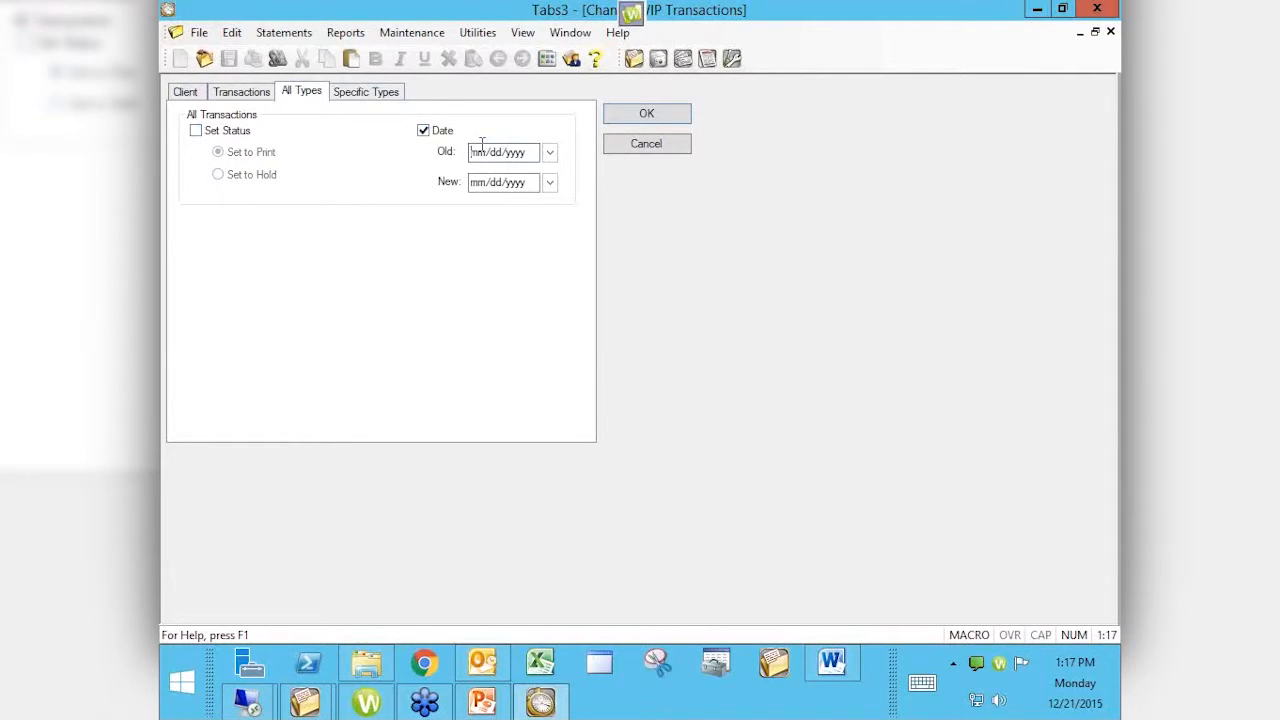
pyautogui.click(550, 153)
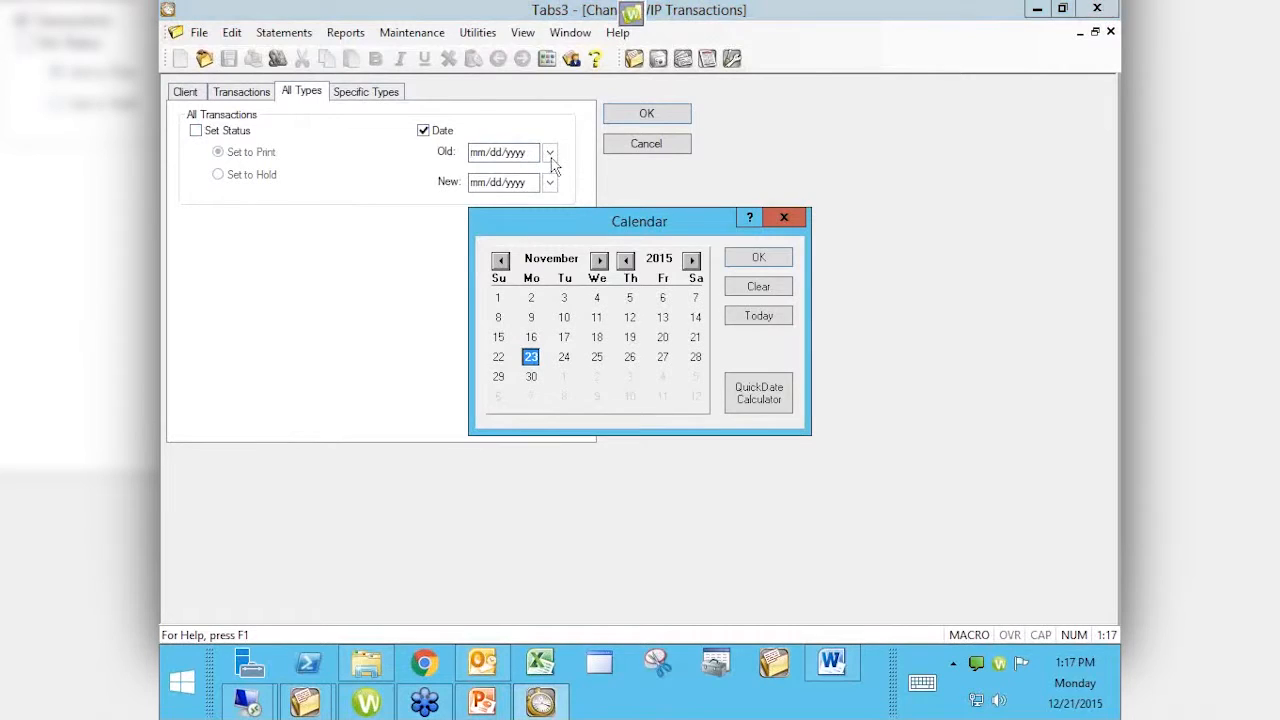
pyautogui.click(694, 339)
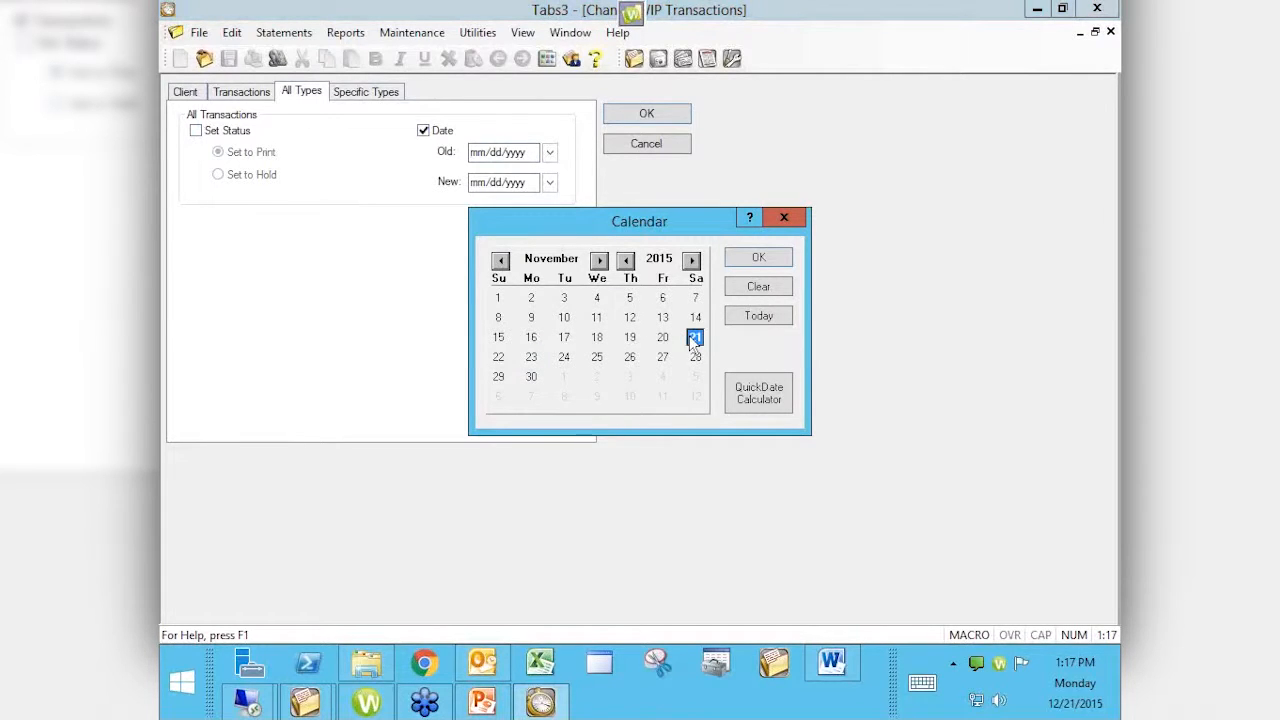
pyautogui.click(752, 258)
pyautogui.click(550, 182)
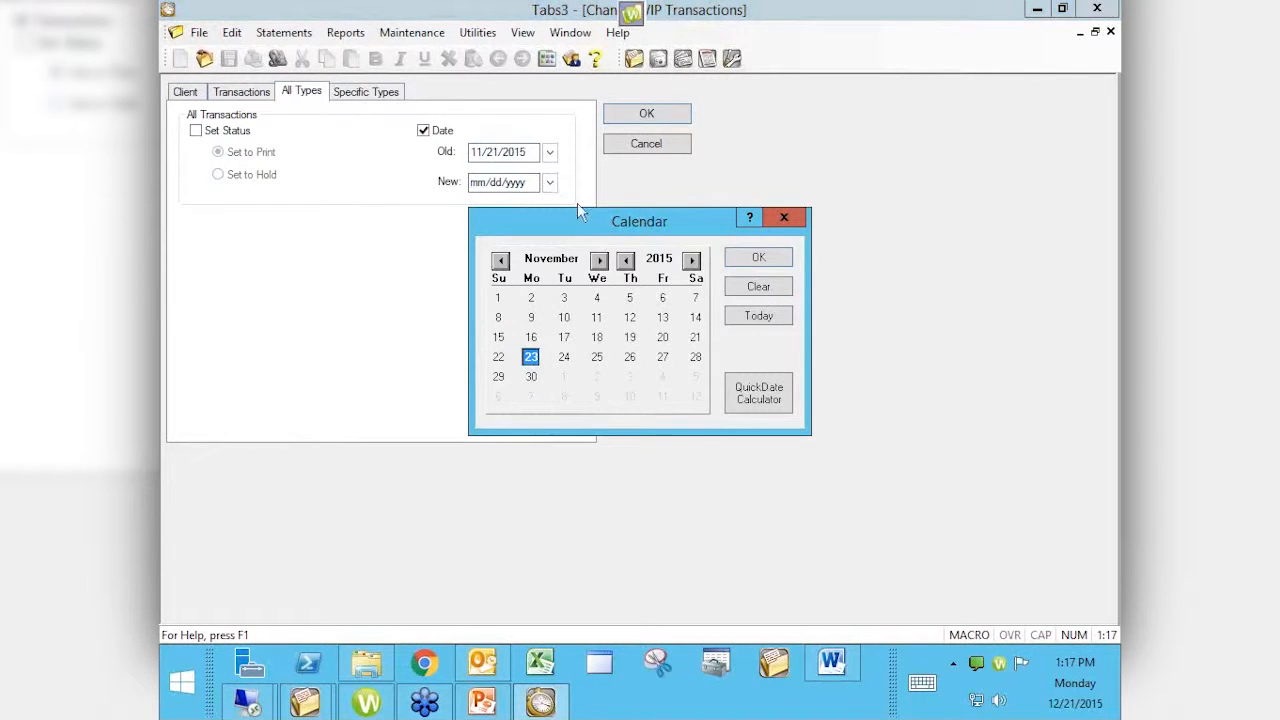
pyautogui.click(664, 342)
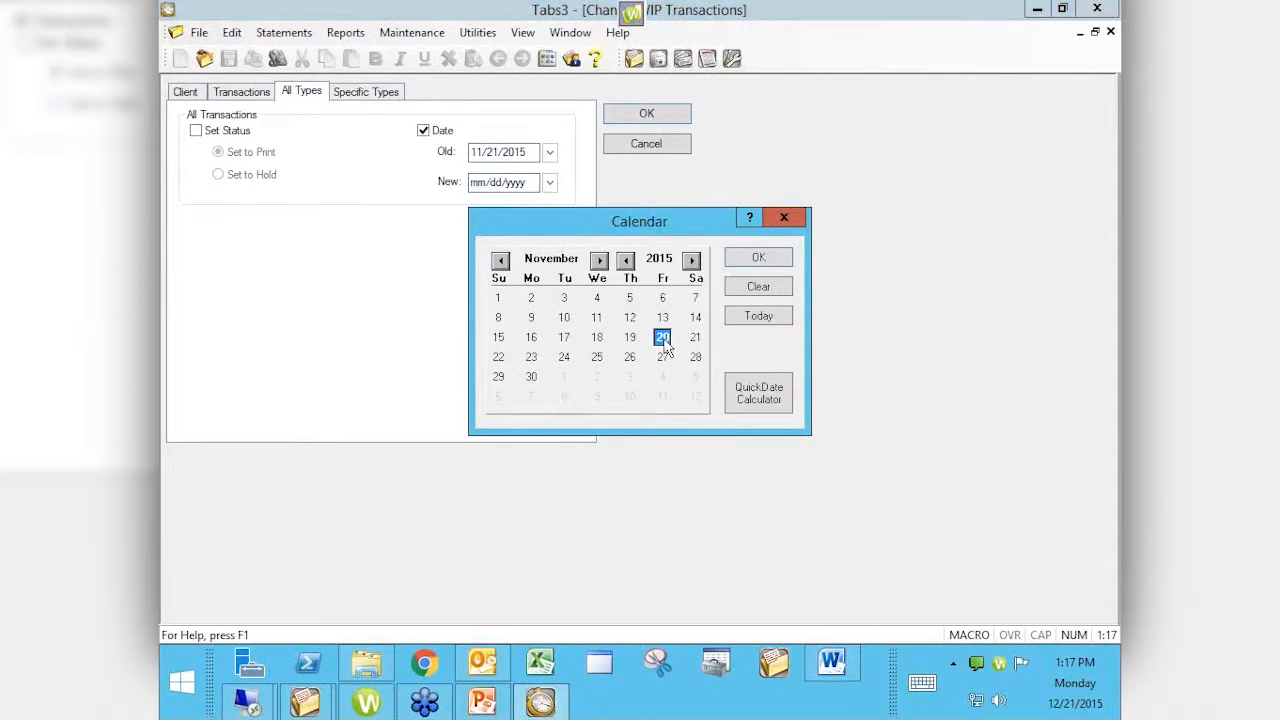
pyautogui.click(734, 257)
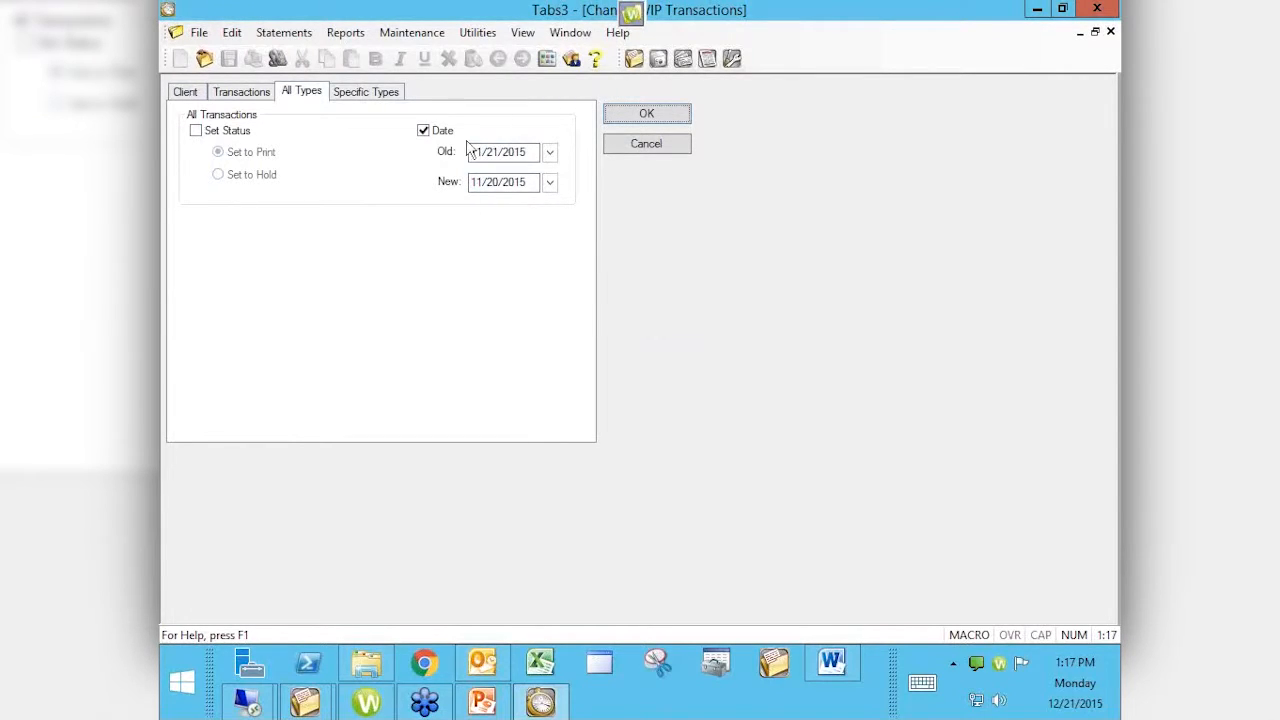
pyautogui.click(432, 131)
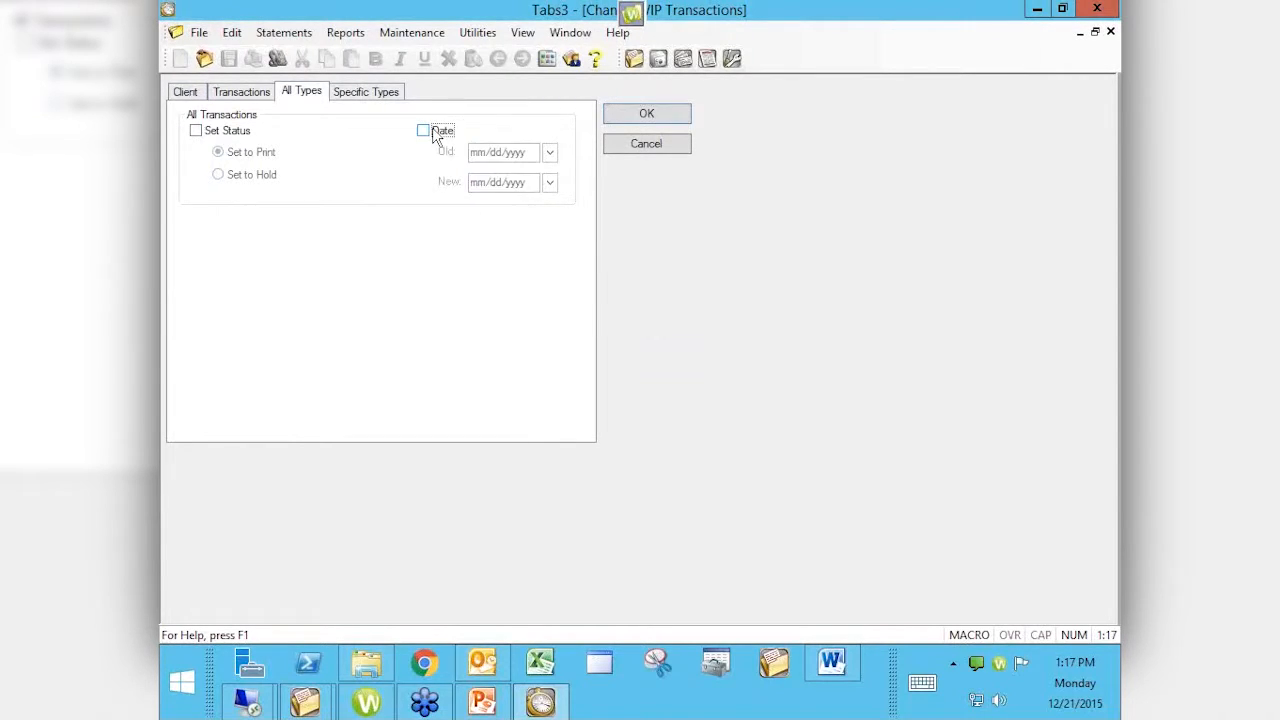
# Step: On the Specific Types tab, try the Bill Code and Category changes, leaving both off
pyautogui.click(384, 92)
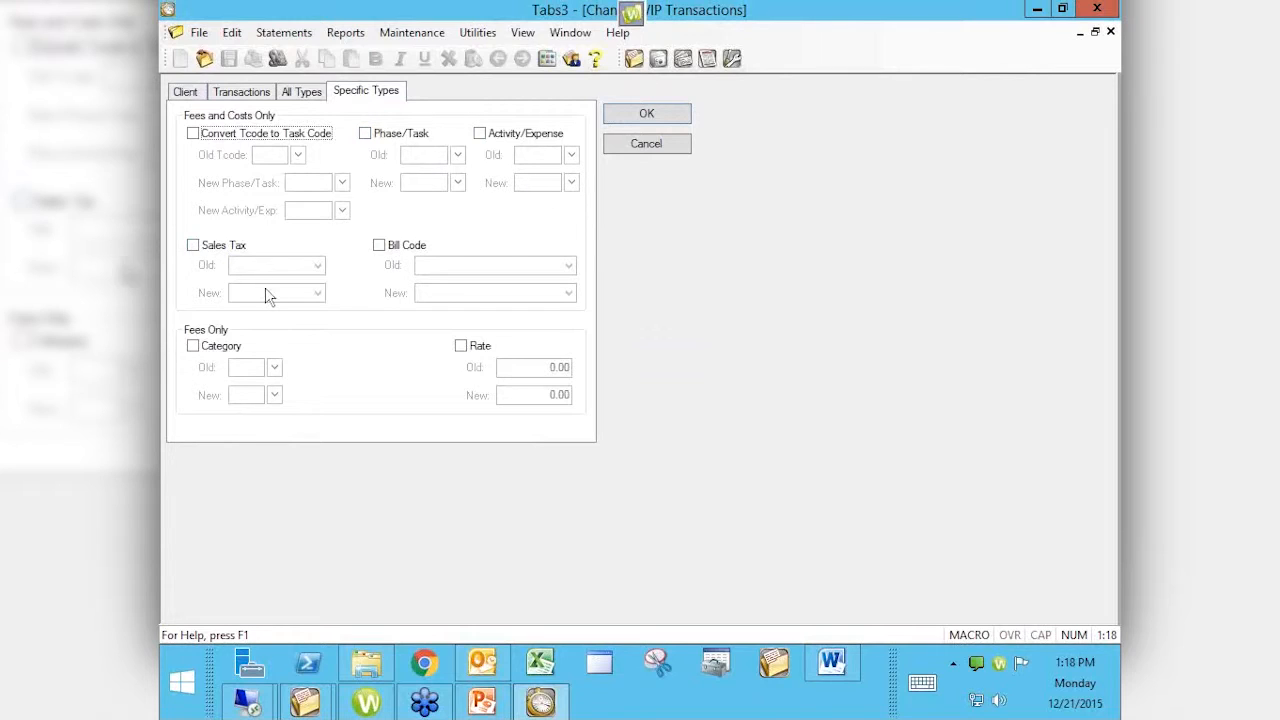
pyautogui.click(395, 250)
pyautogui.click(568, 265)
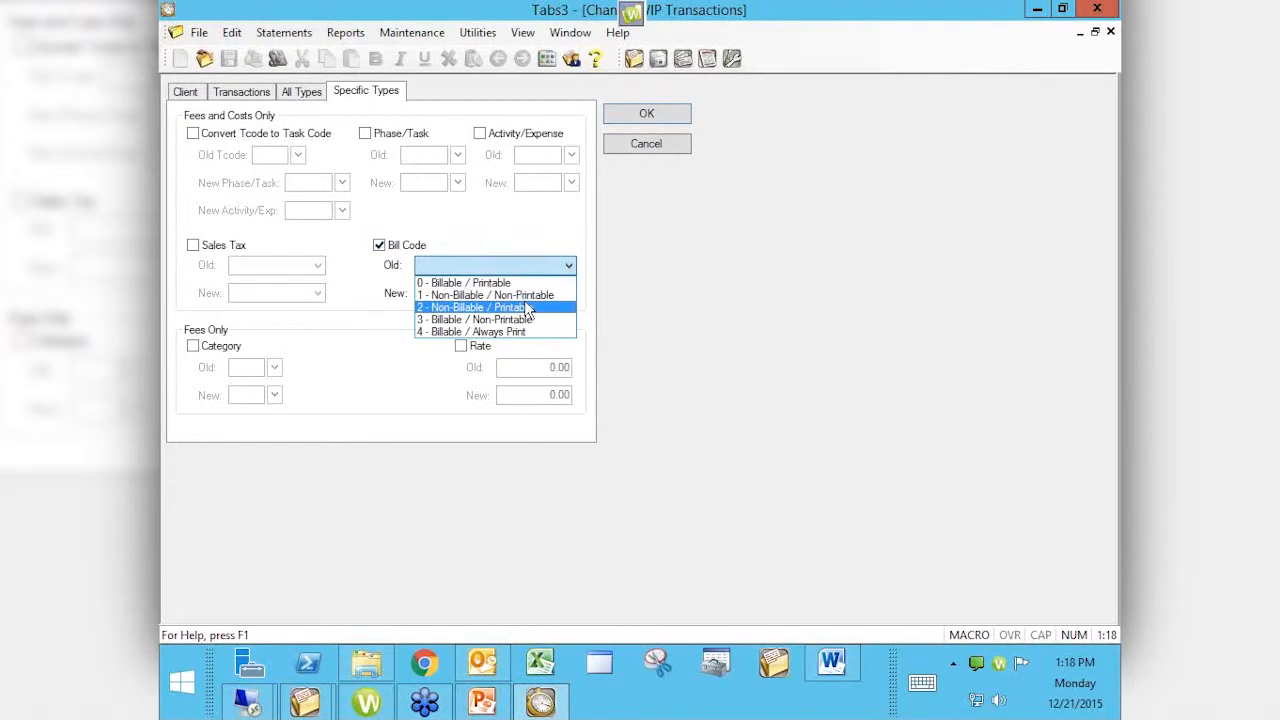
pyautogui.click(651, 289)
pyautogui.click(398, 250)
pyautogui.click(228, 357)
pyautogui.click(228, 357)
# Step: Enter a fee Rate change from 175 to 200, then uncheck Rate
pyautogui.click(466, 349)
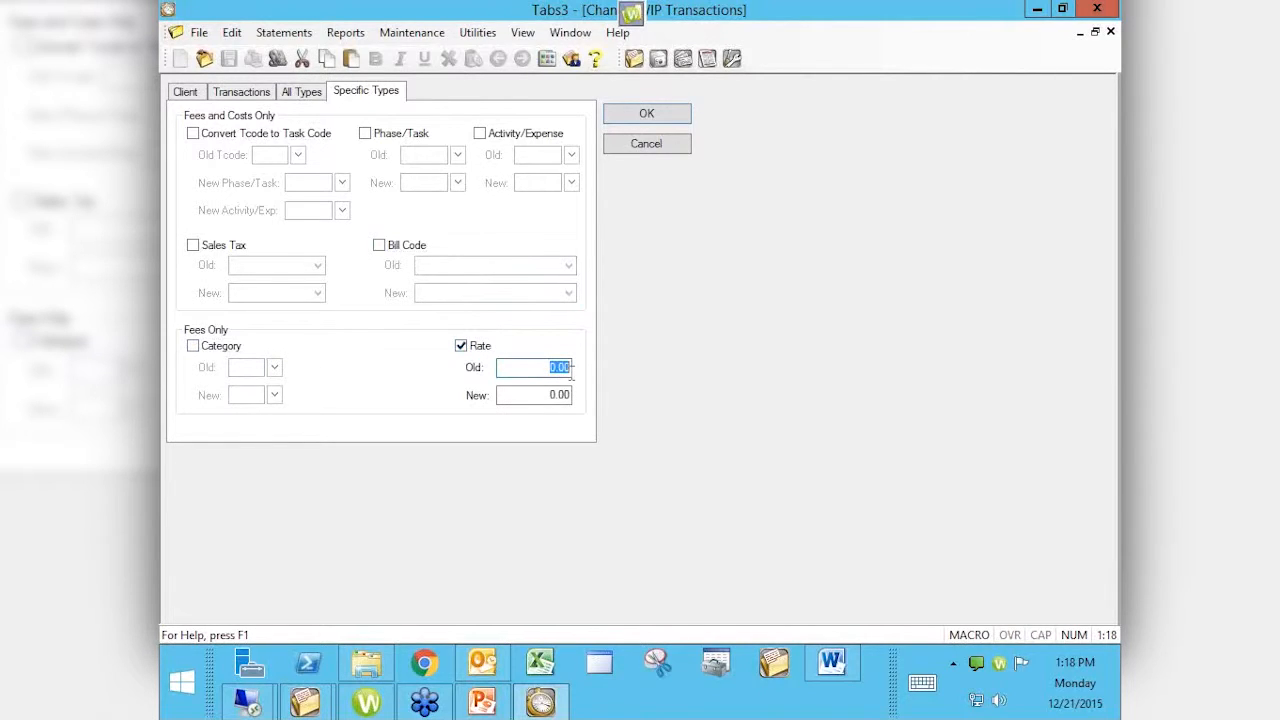
pyautogui.write('175')
pyautogui.press('Tab')
pyautogui.write('200')
pyautogui.press('Tab')
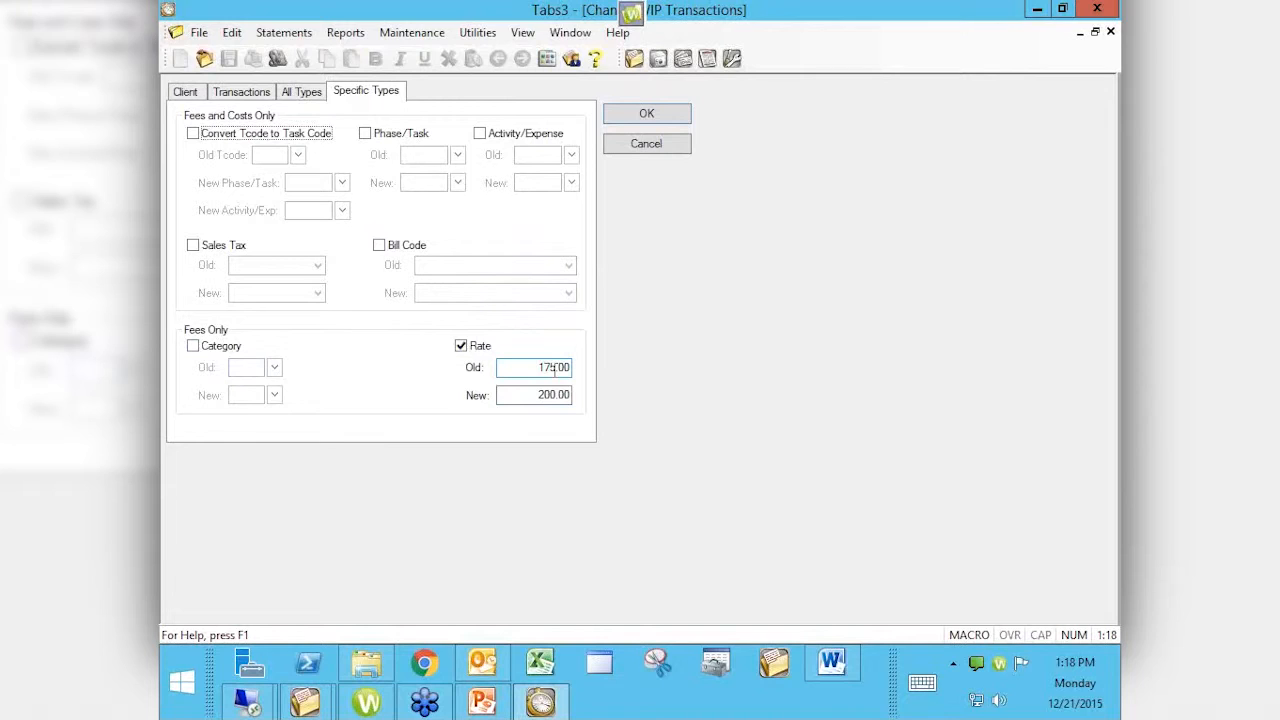
pyautogui.click(480, 346)
# Step: Set the All Types status to Hold, apply it to the fees, and close the summary and window
pyautogui.click(298, 92)
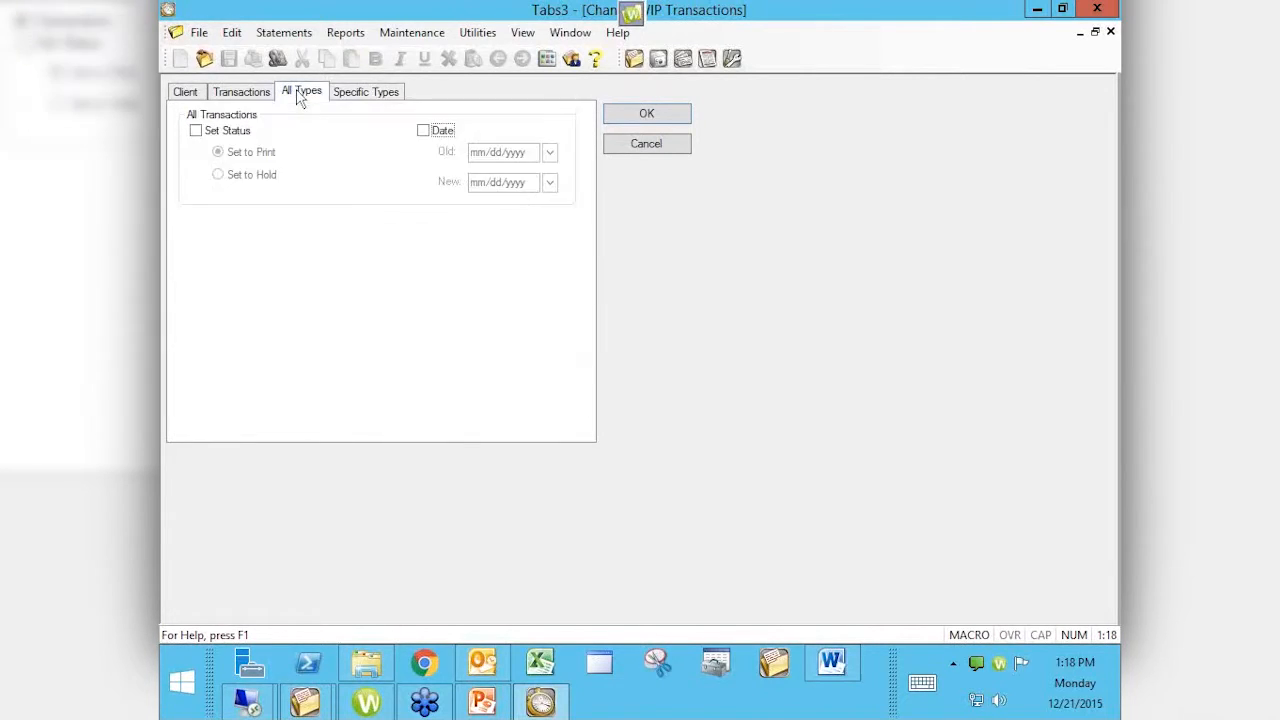
pyautogui.click(228, 132)
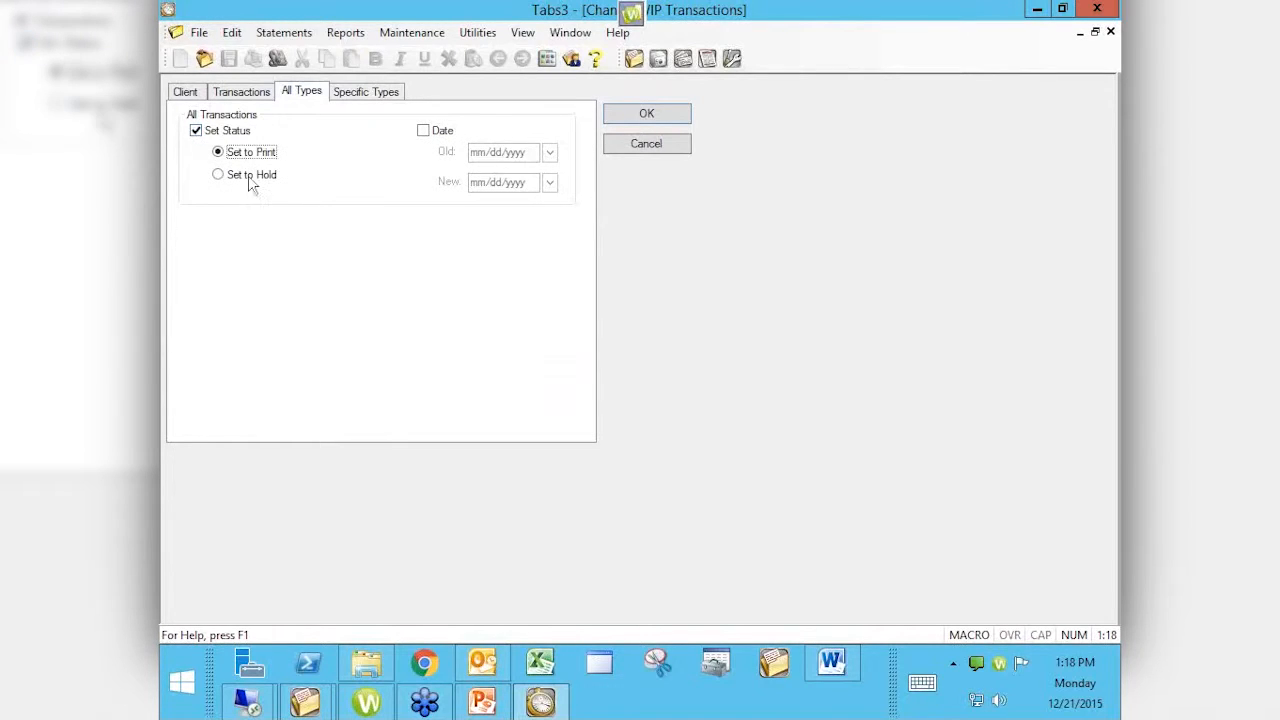
pyautogui.click(249, 177)
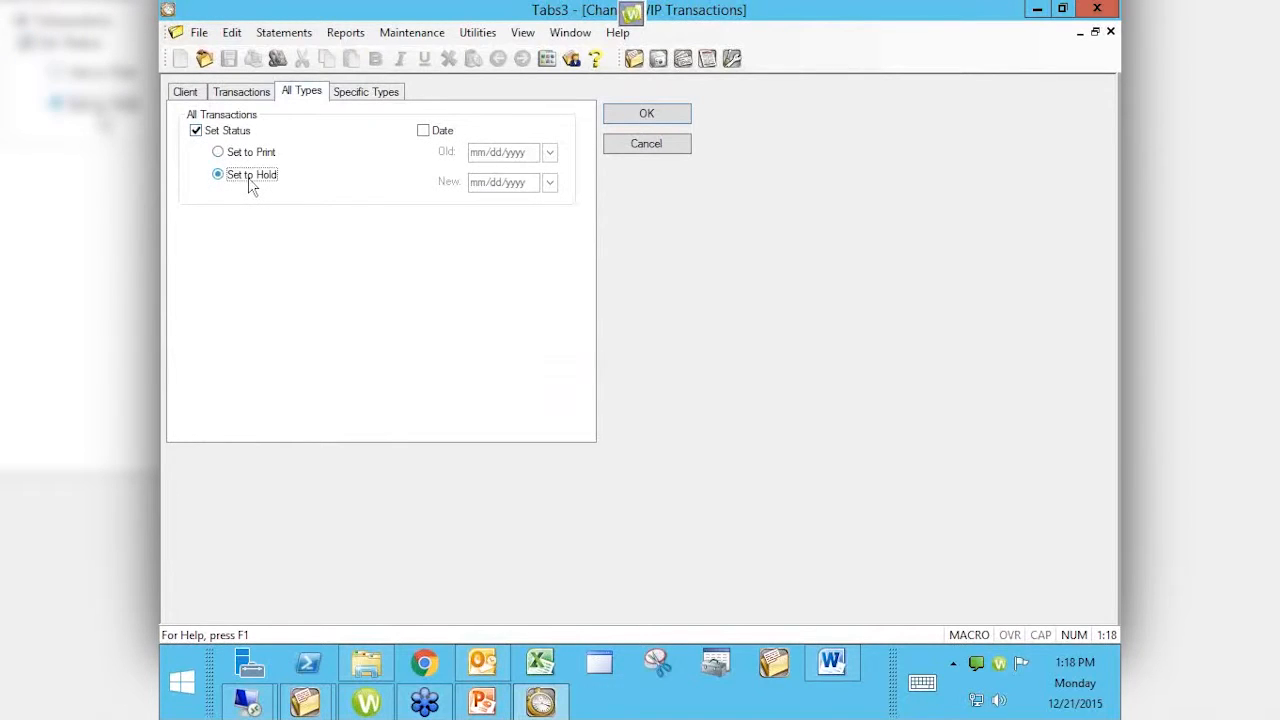
pyautogui.click(657, 115)
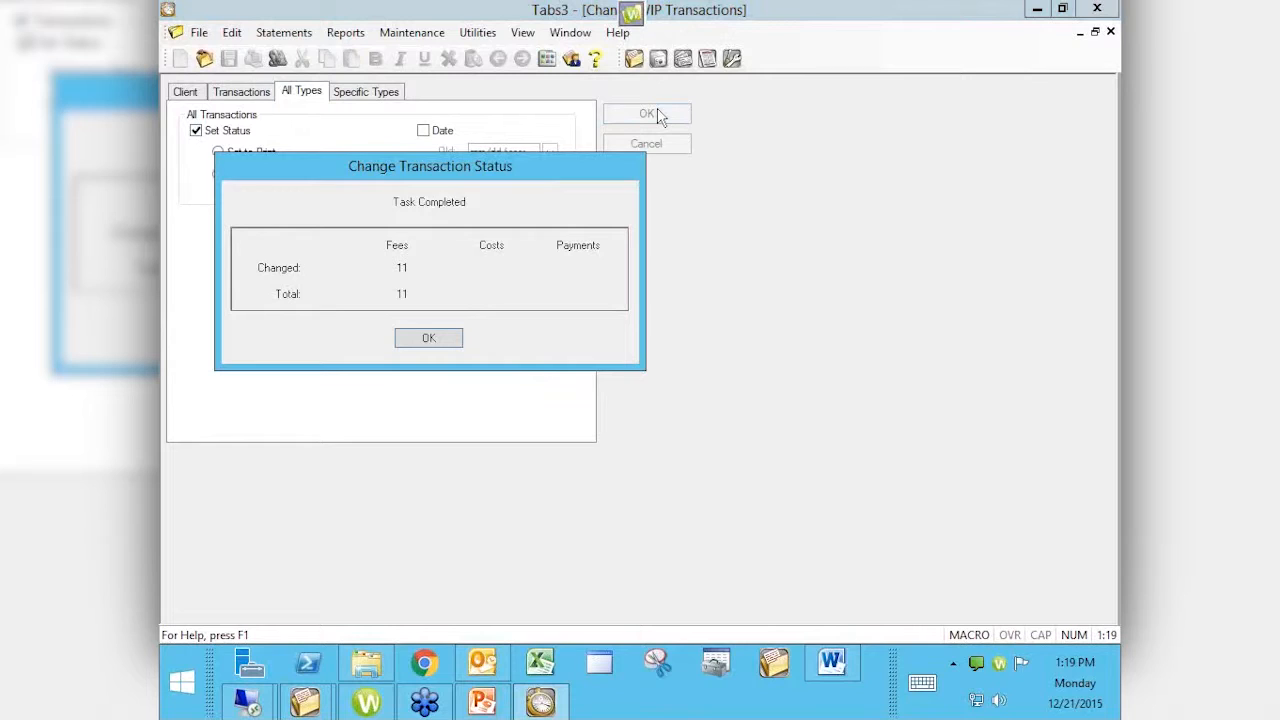
pyautogui.click(430, 339)
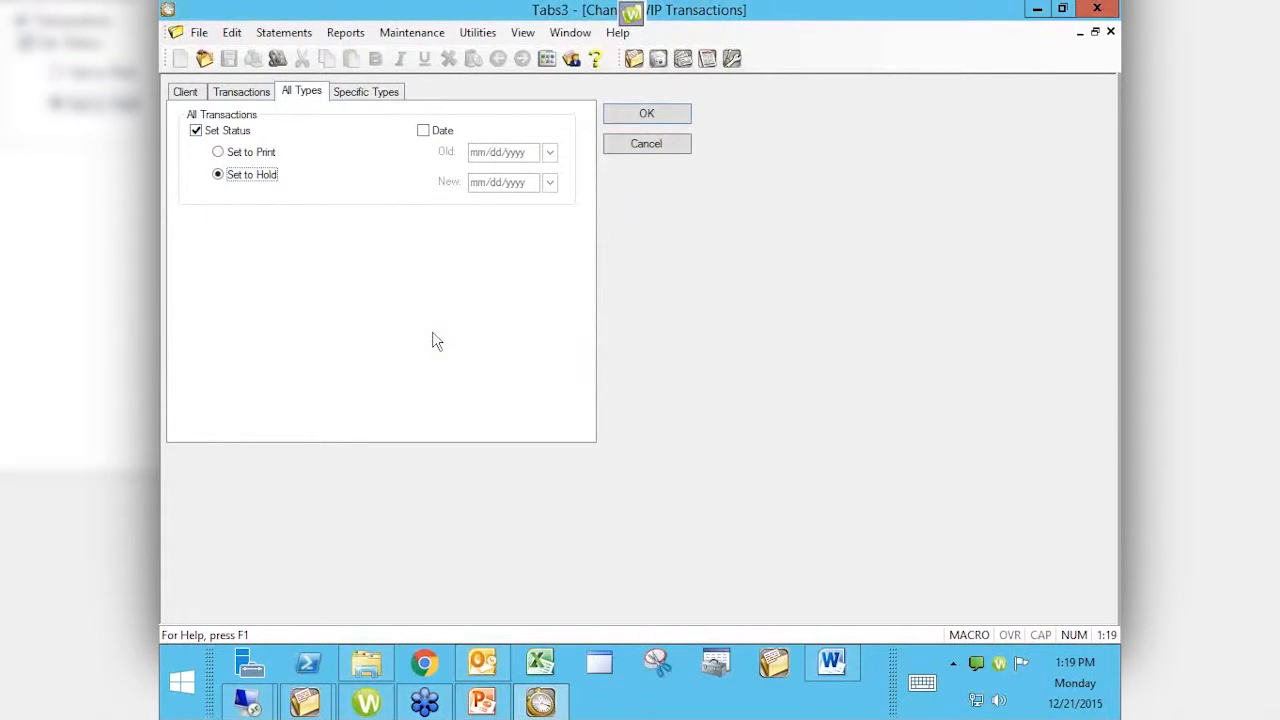
pyautogui.click(656, 145)
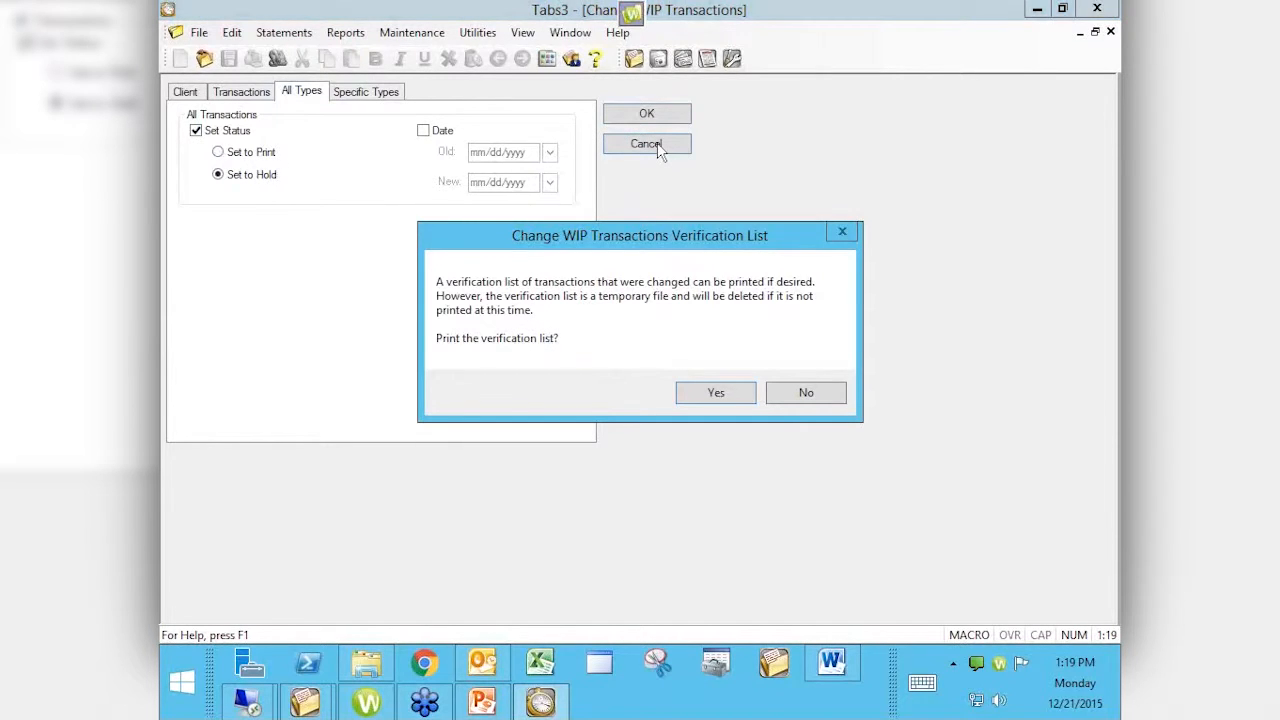
# Step: Preview the verification list of client 100.00 fees 2–12 on Hold, close it, and skip the backup
pyautogui.click(717, 393)
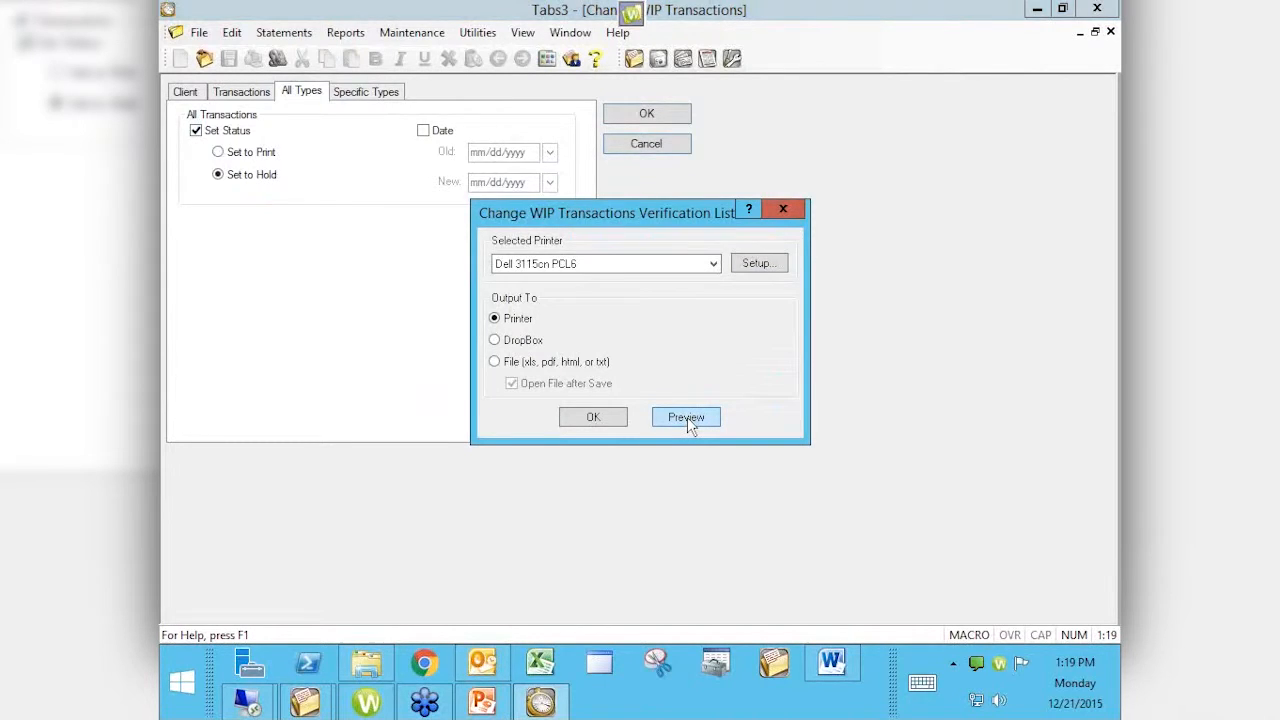
pyautogui.click(687, 417)
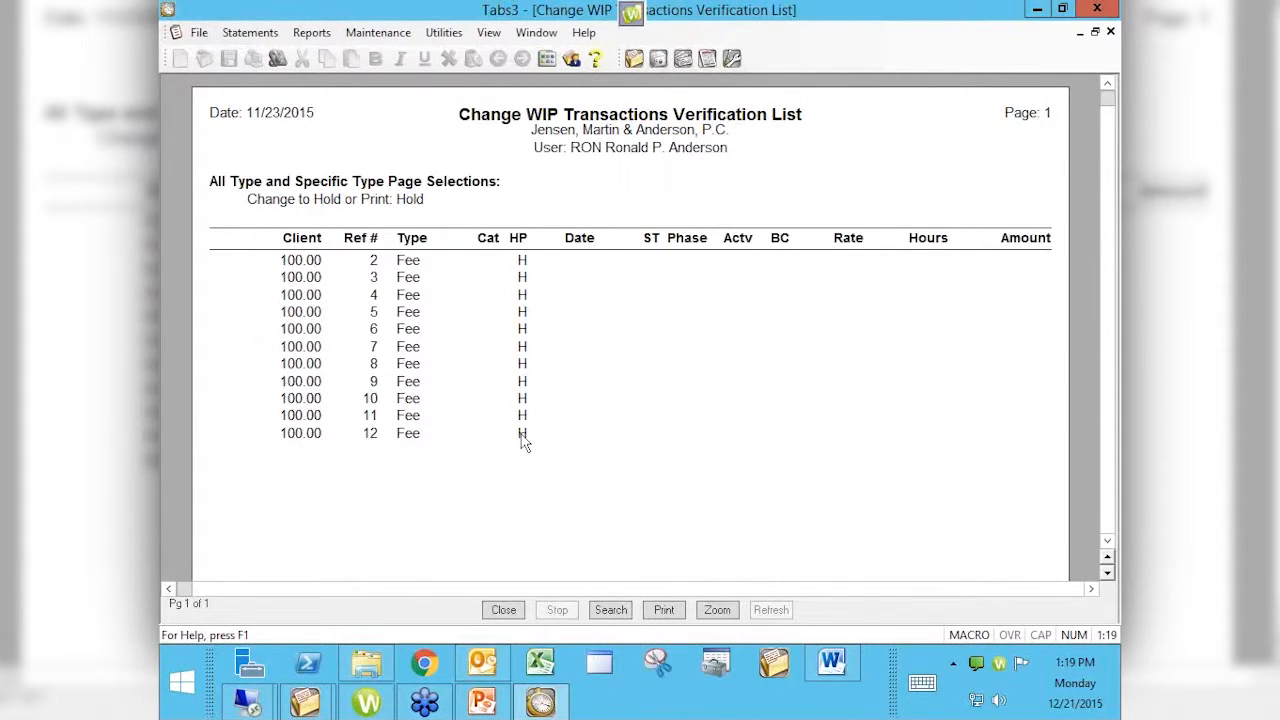
pyautogui.click(1110, 32)
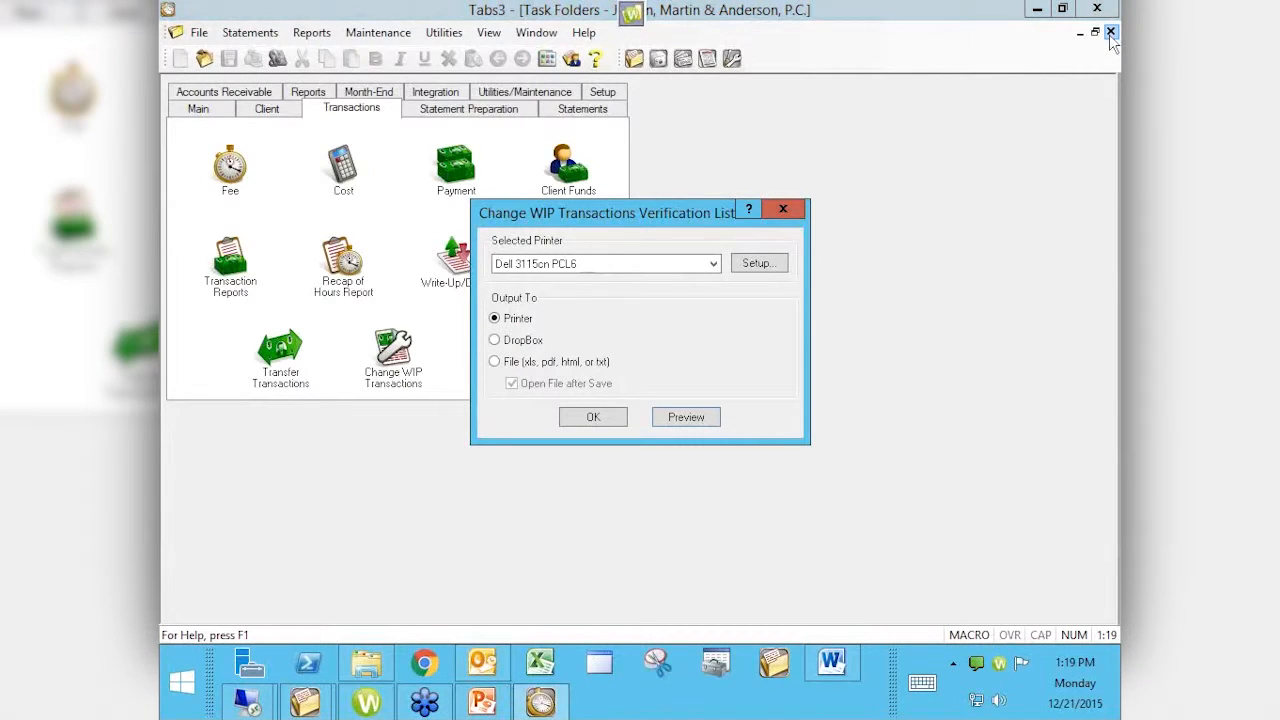
pyautogui.click(784, 210)
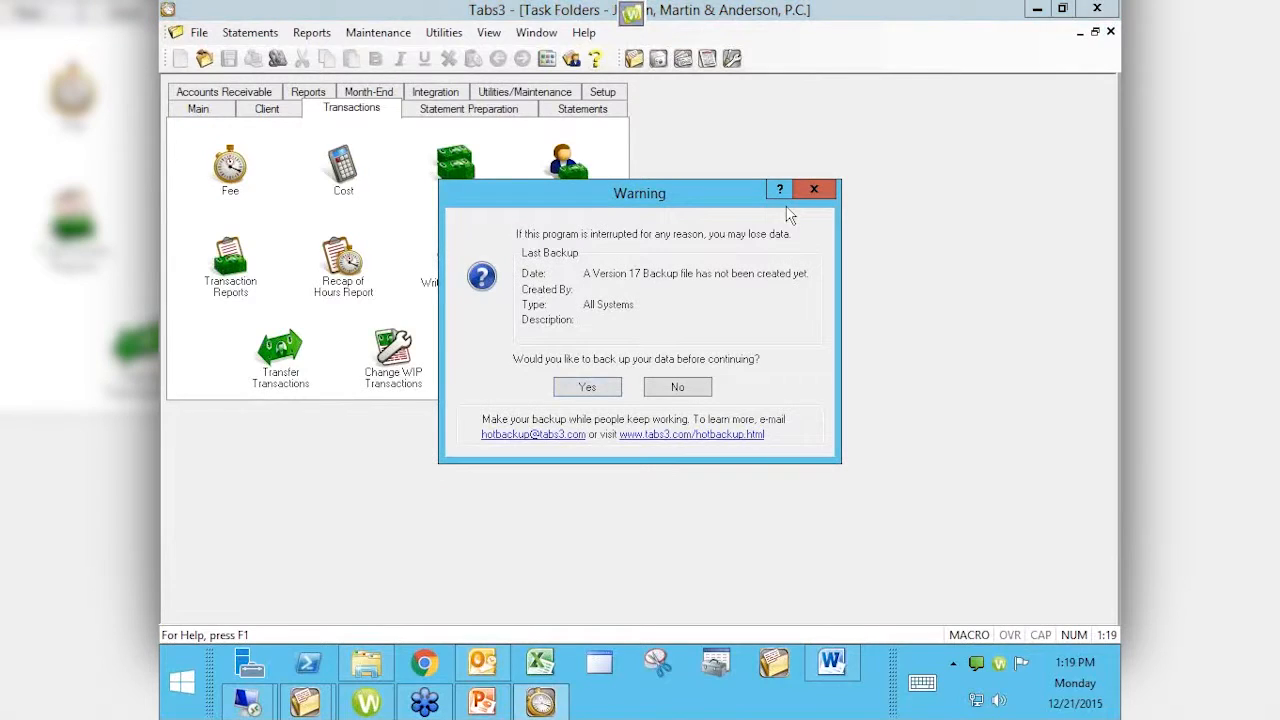
pyautogui.click(678, 390)
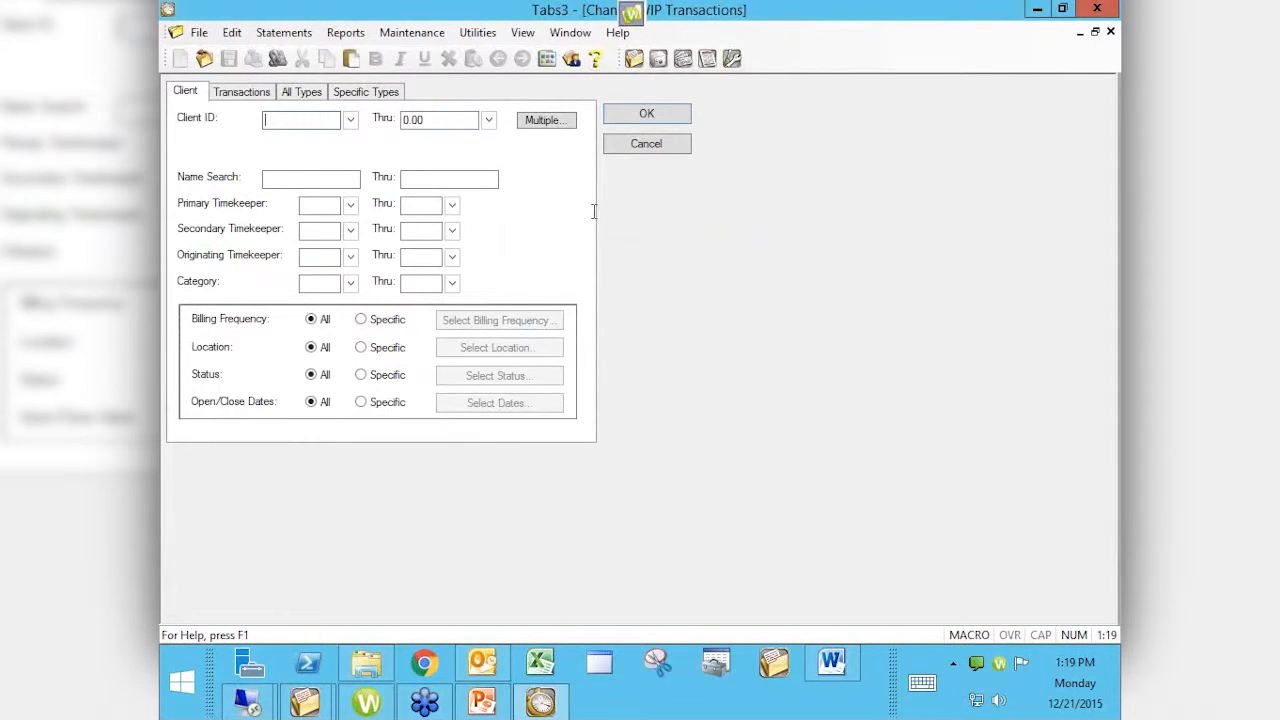
# Step: Limit the client range to client 100.00, clearing the ending client
pyautogui.press('Tab')
pyautogui.press('Delete')
pyautogui.hotkey('shift', 'Tab')
pyautogui.write('100')
pyautogui.press('Tab')
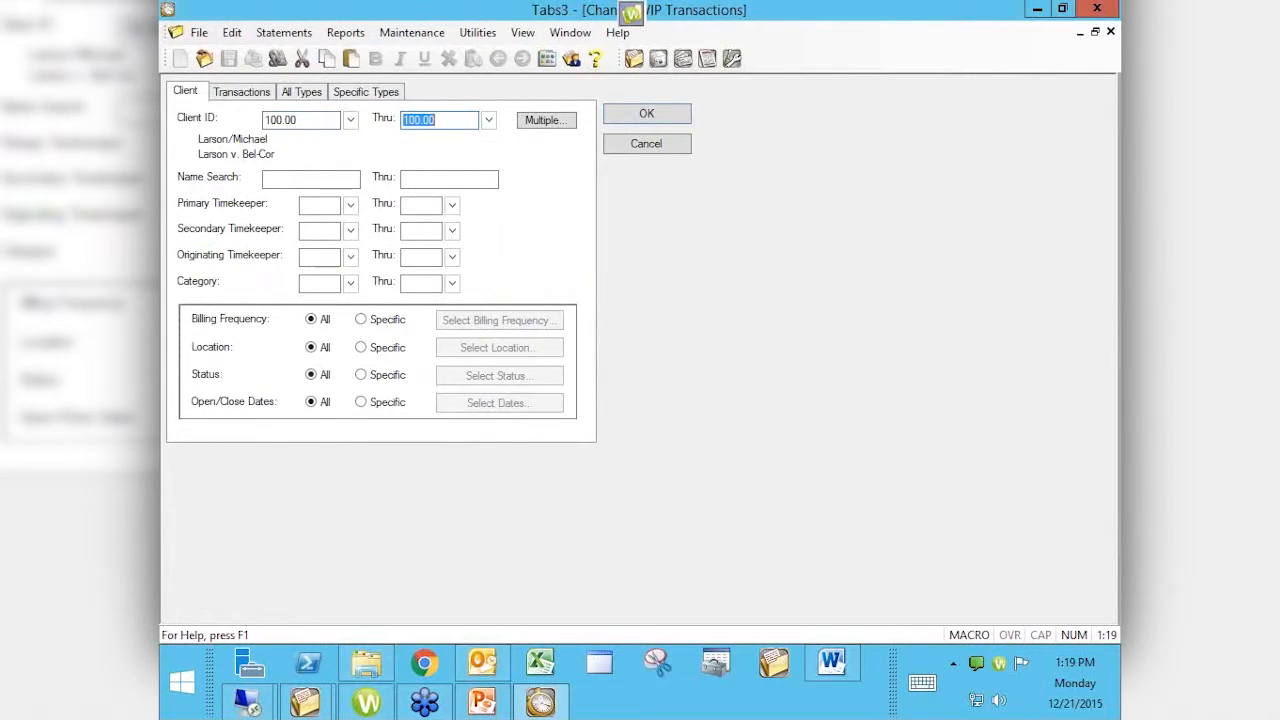
pyautogui.press('Tab')
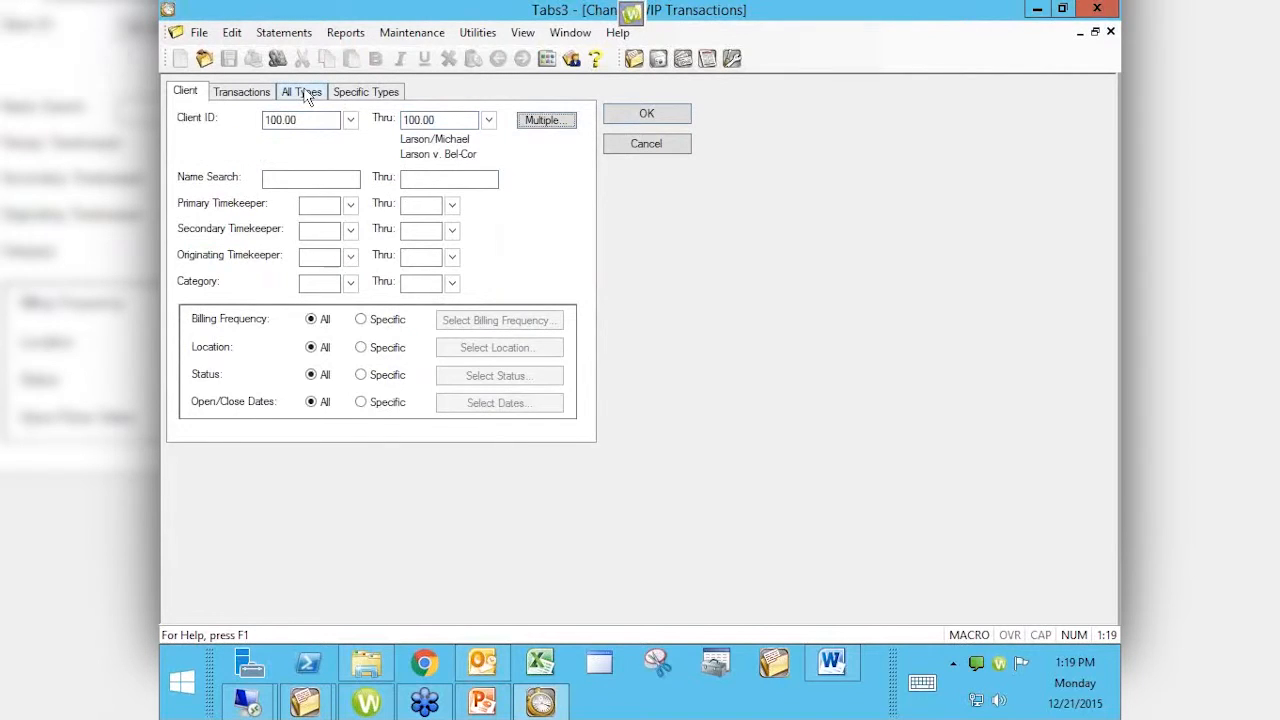
# Step: Exclude expenses, advances and payments from the transaction types
pyautogui.click(308, 91)
pyautogui.click(245, 92)
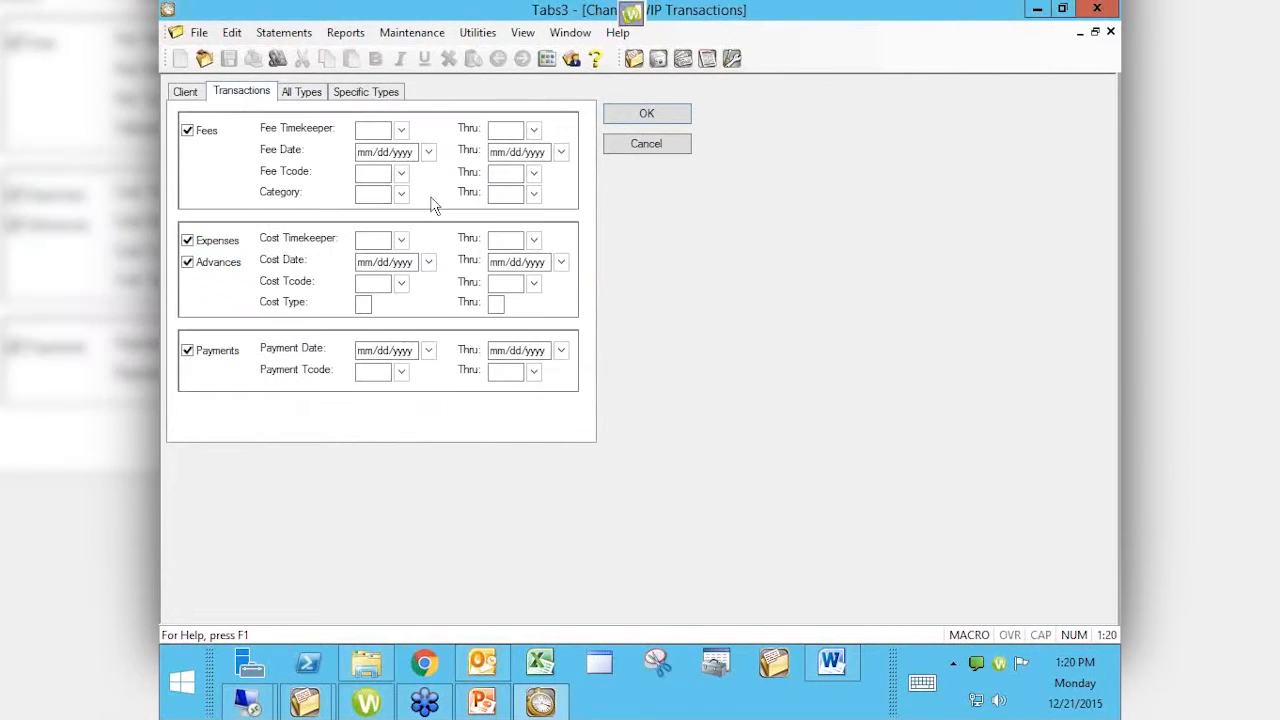
pyautogui.click(199, 242)
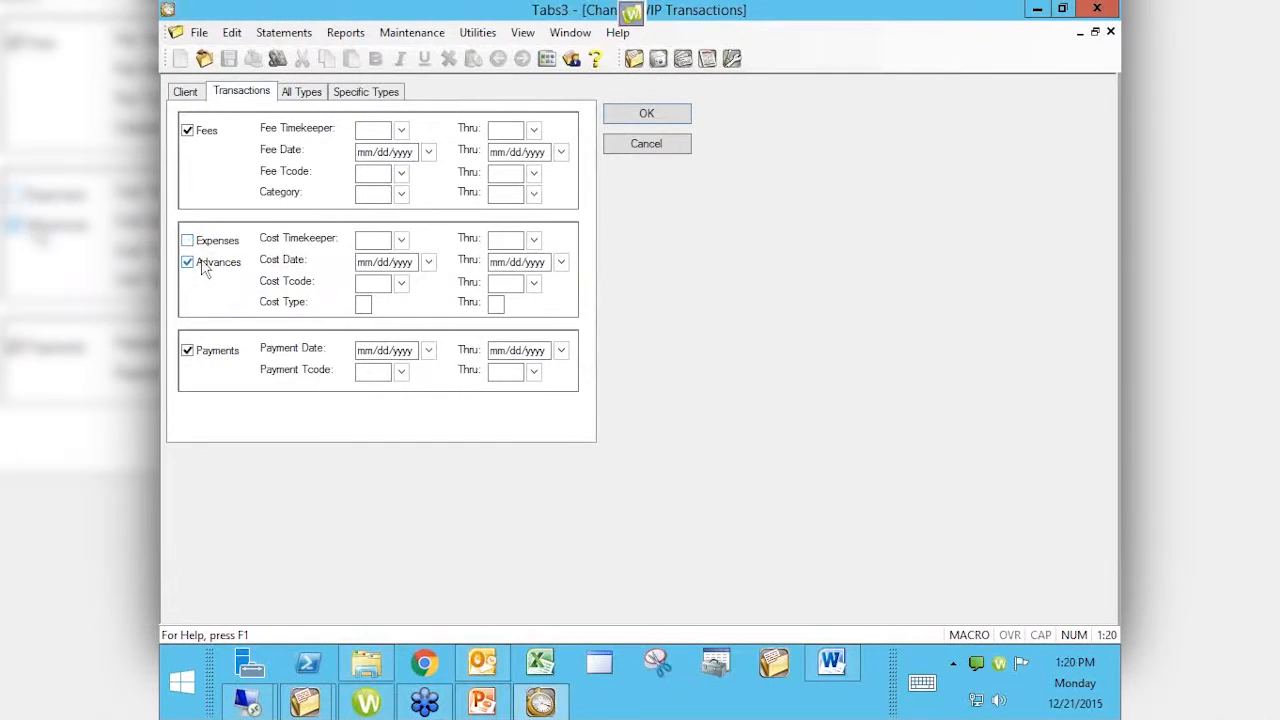
pyautogui.click(201, 266)
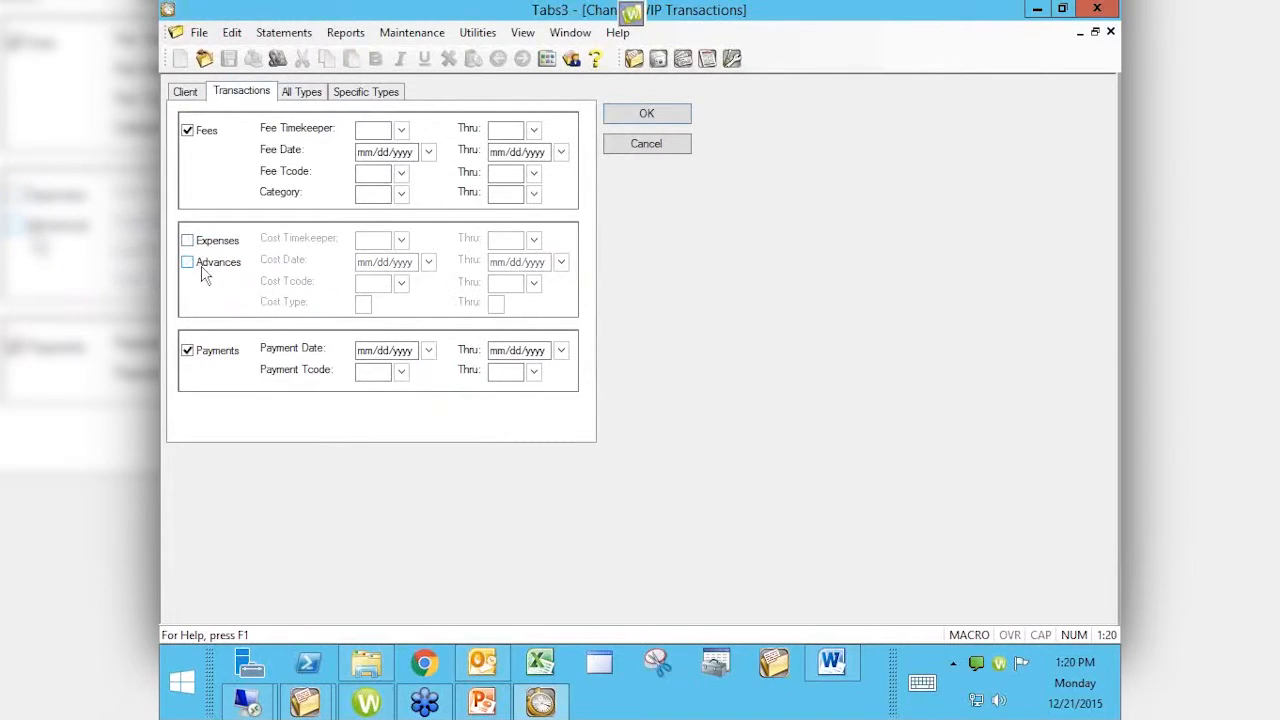
pyautogui.click(205, 352)
# Step: Set the All Types status to Print, apply it to the 11 fees, and close the summary
pyautogui.click(305, 92)
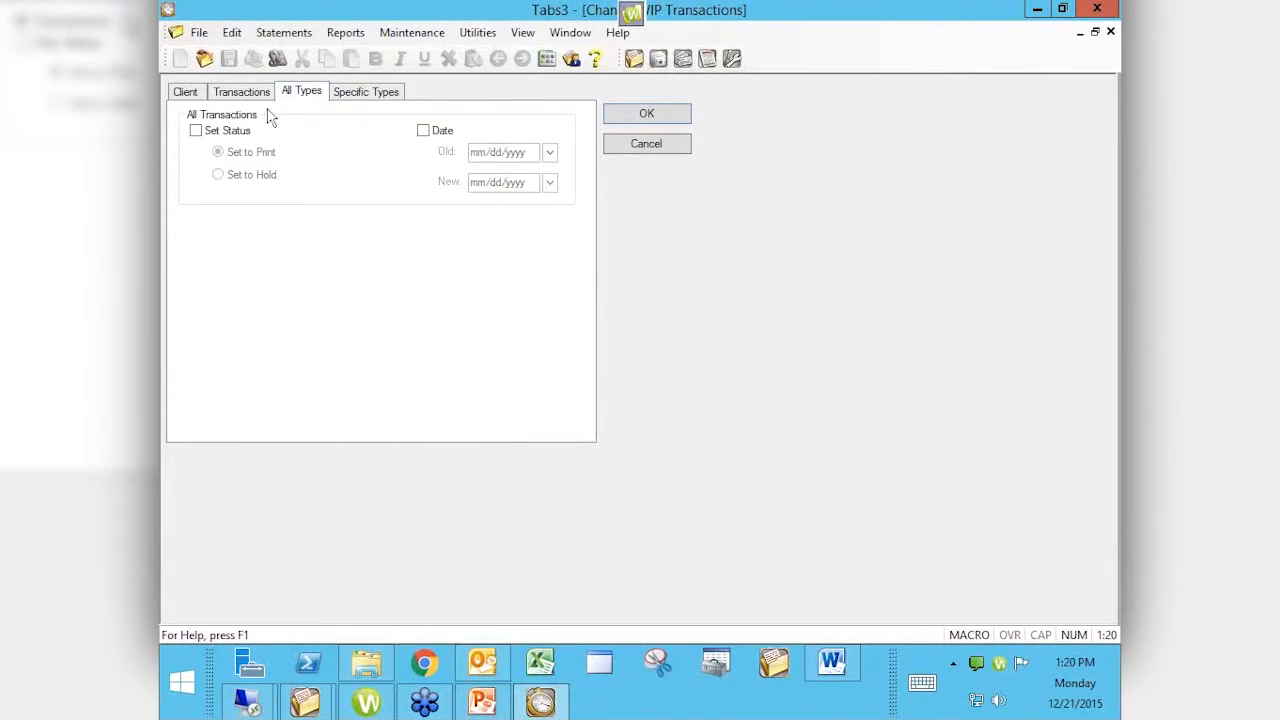
pyautogui.click(229, 133)
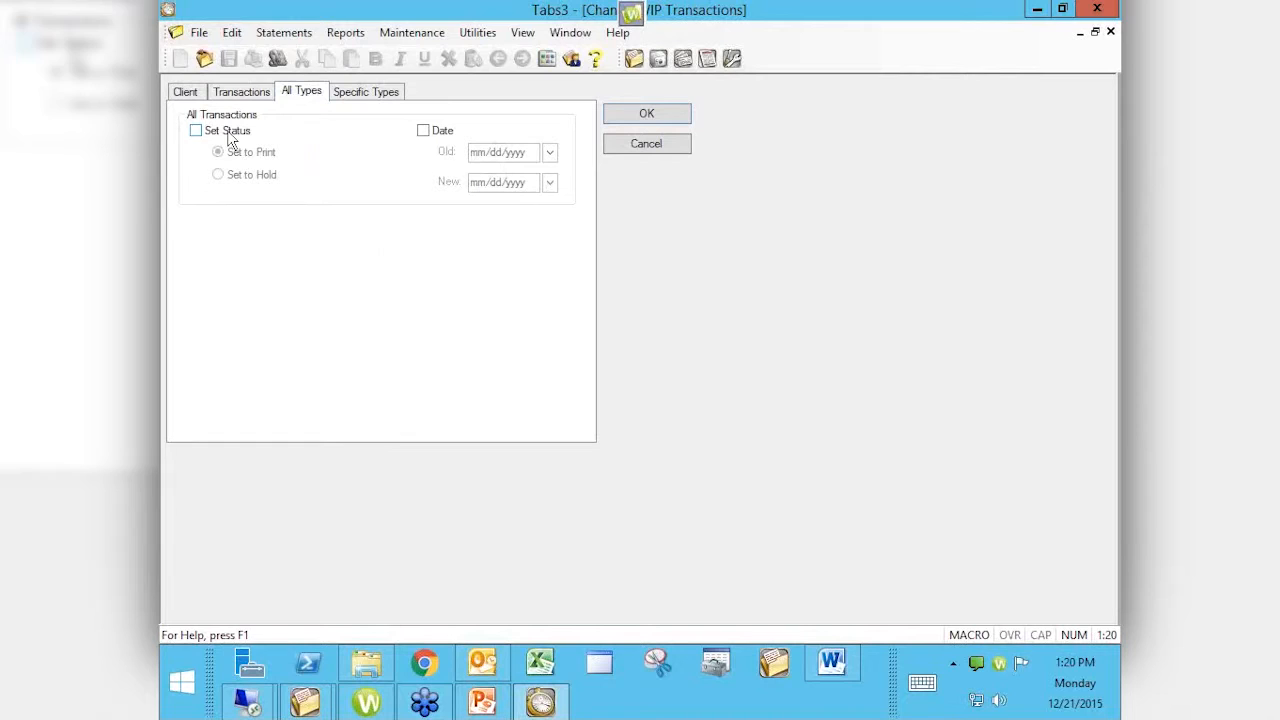
pyautogui.click(646, 113)
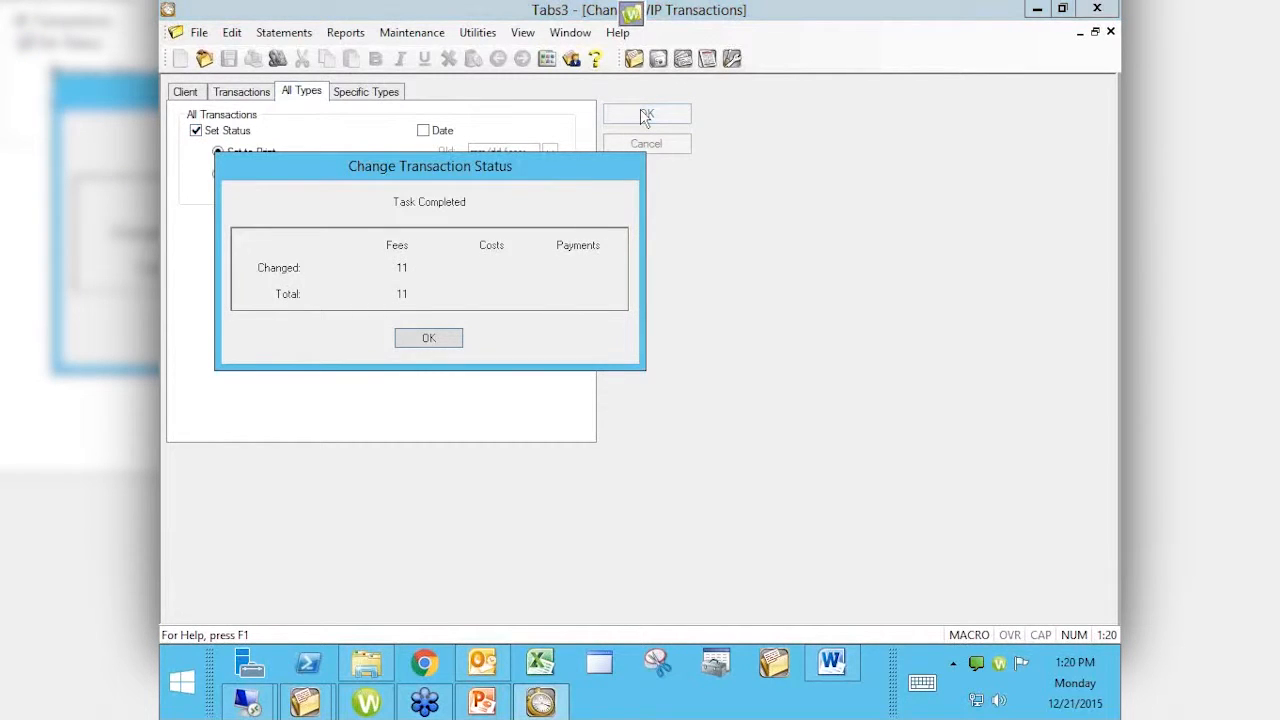
pyautogui.click(437, 339)
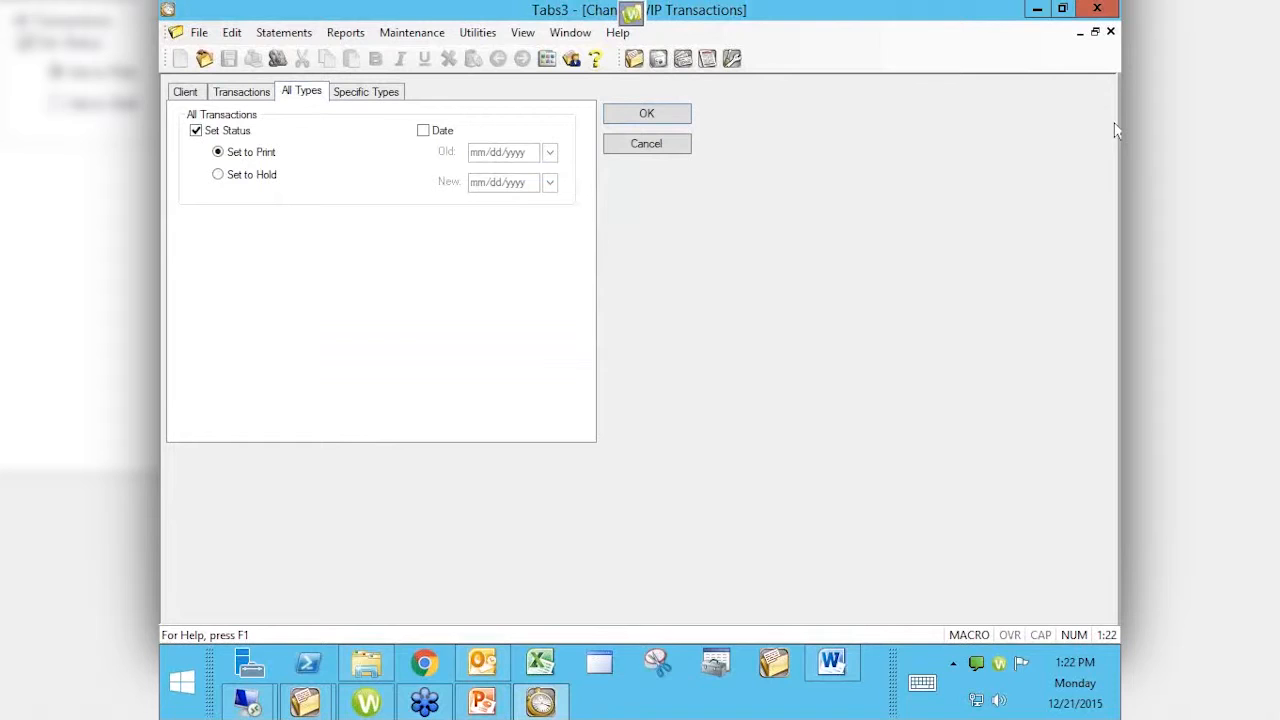
# Step: Switch to Google Chrome from the taskbar, showing a new Google tab
pyautogui.click(428, 666)
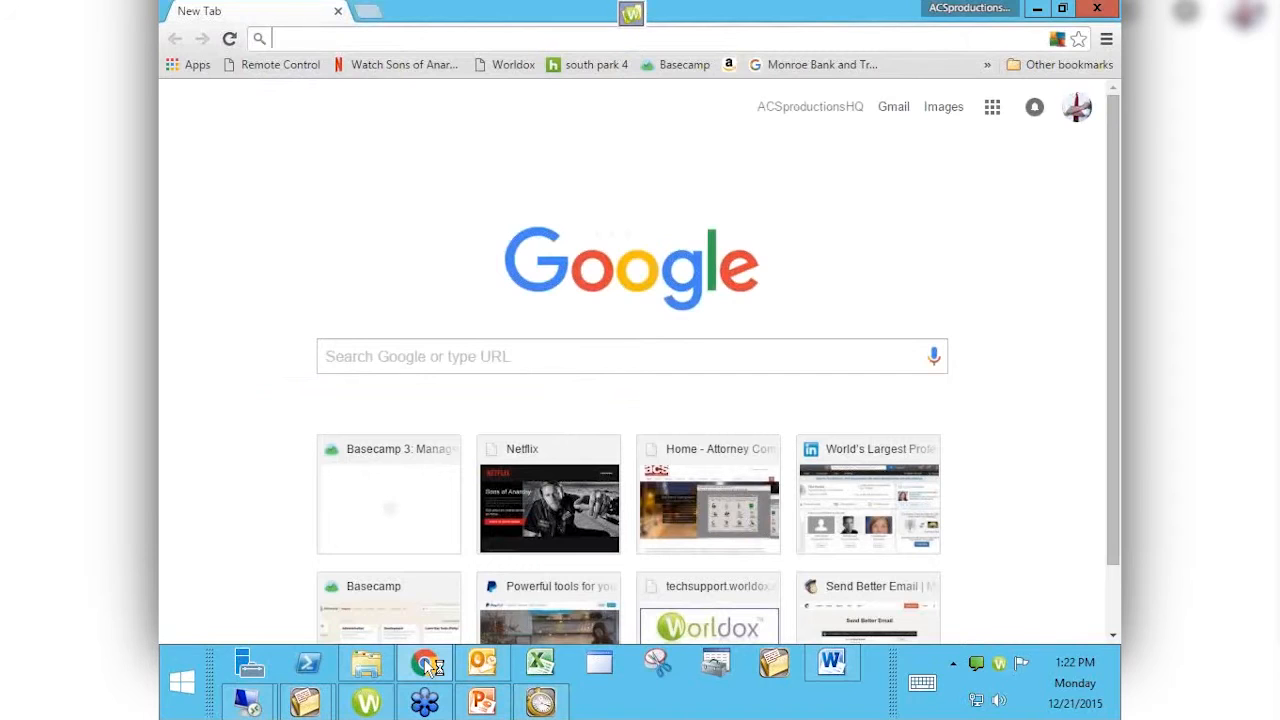
# Step: Go to tabs3.com/prerelease and scroll through the Version 18 what's-new list
pyautogui.write('tabs3')
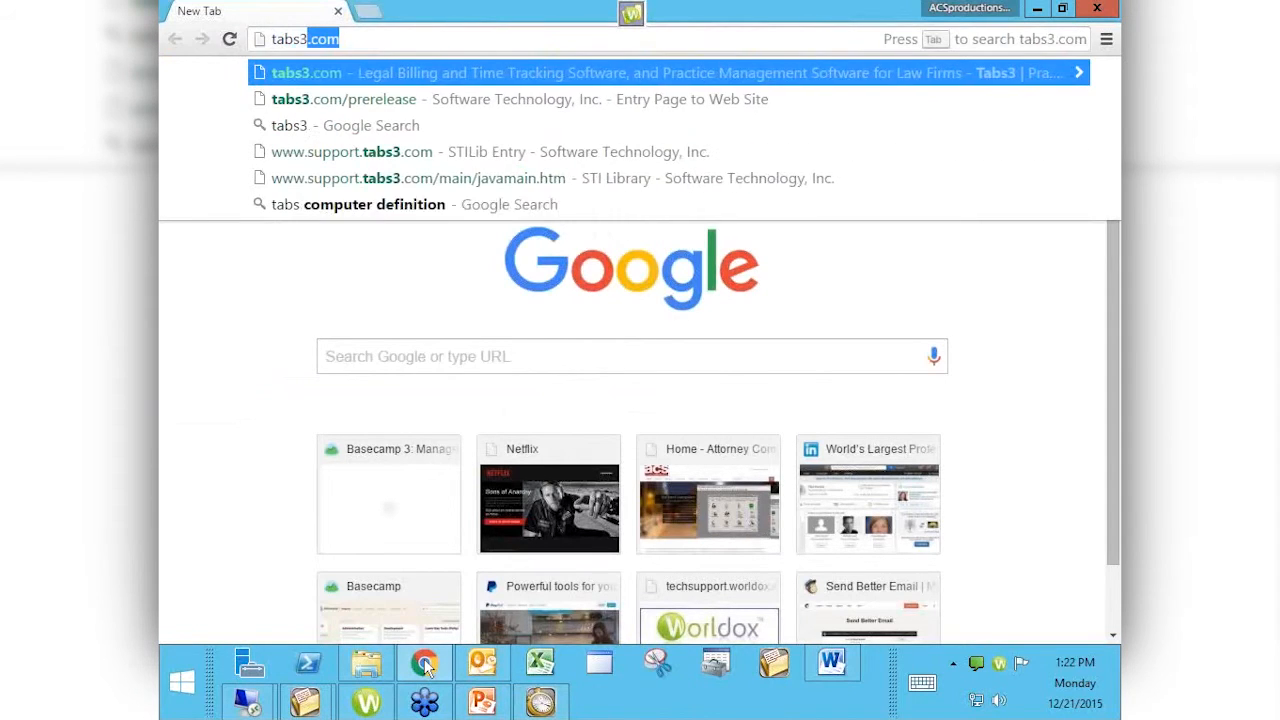
pyautogui.write('.com/pr')
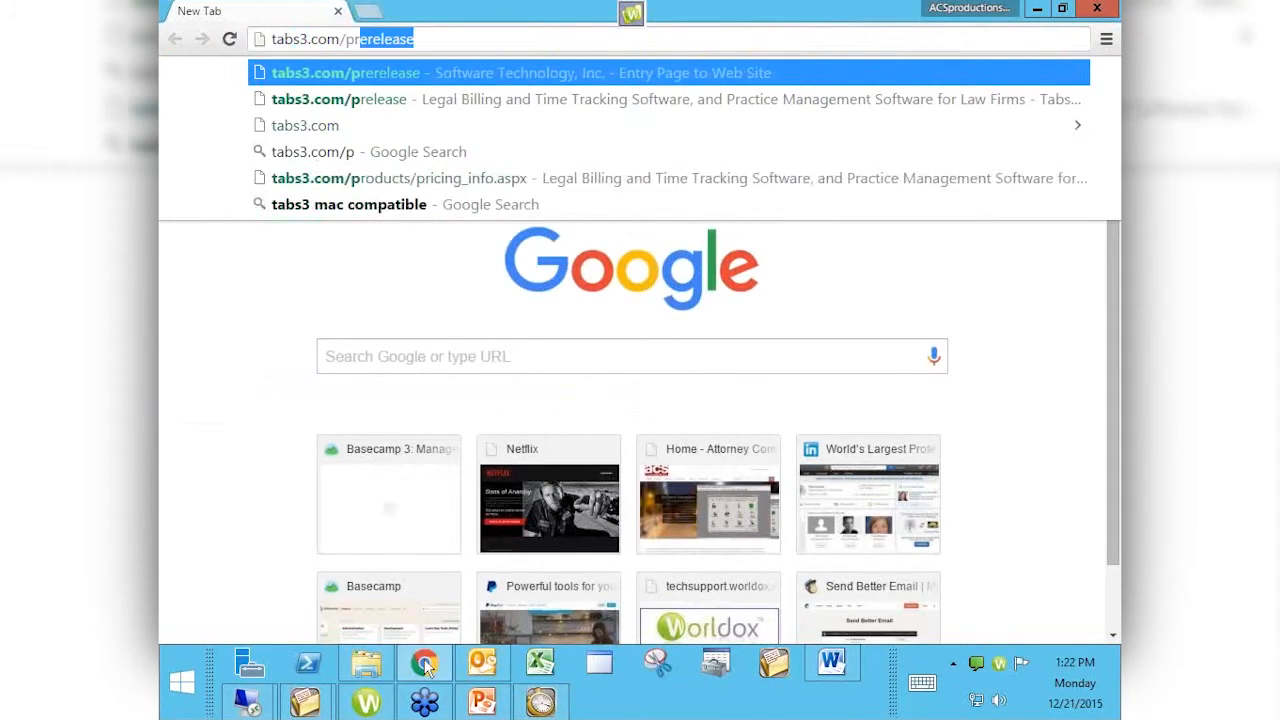
pyautogui.write('erelease')
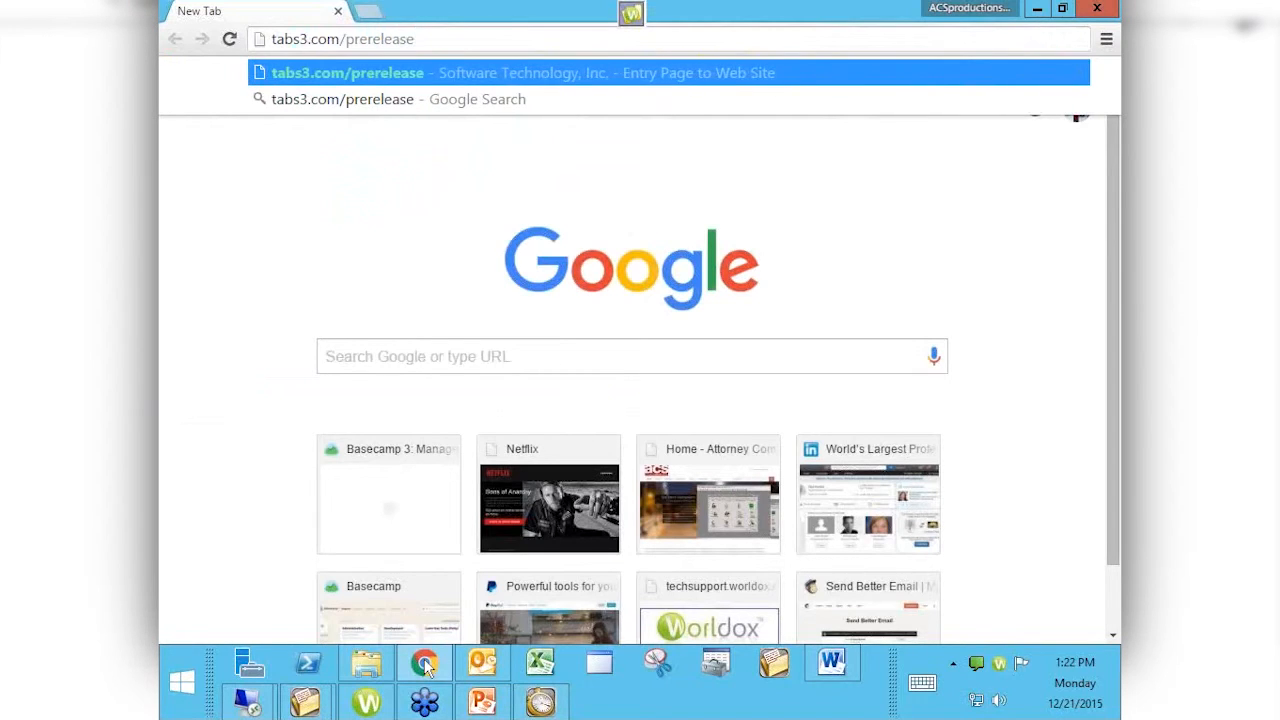
pyautogui.press('Return')
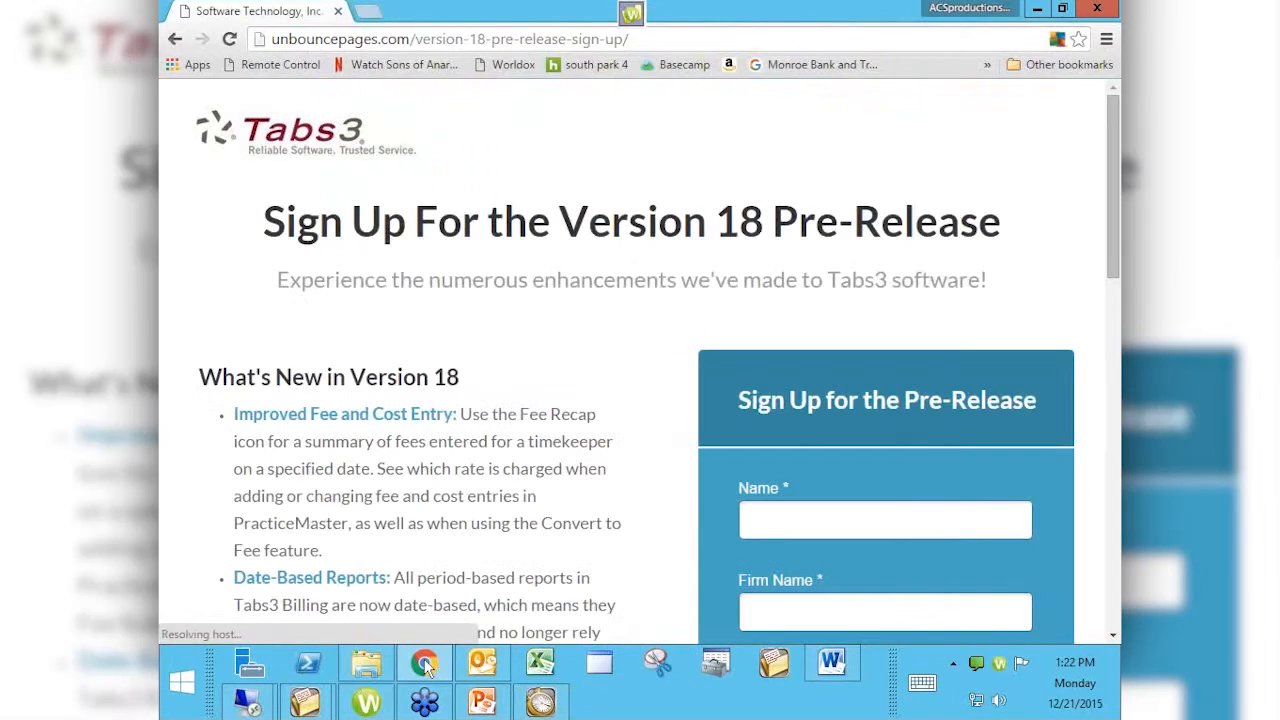
pyautogui.scroll(-5, 425, 668)
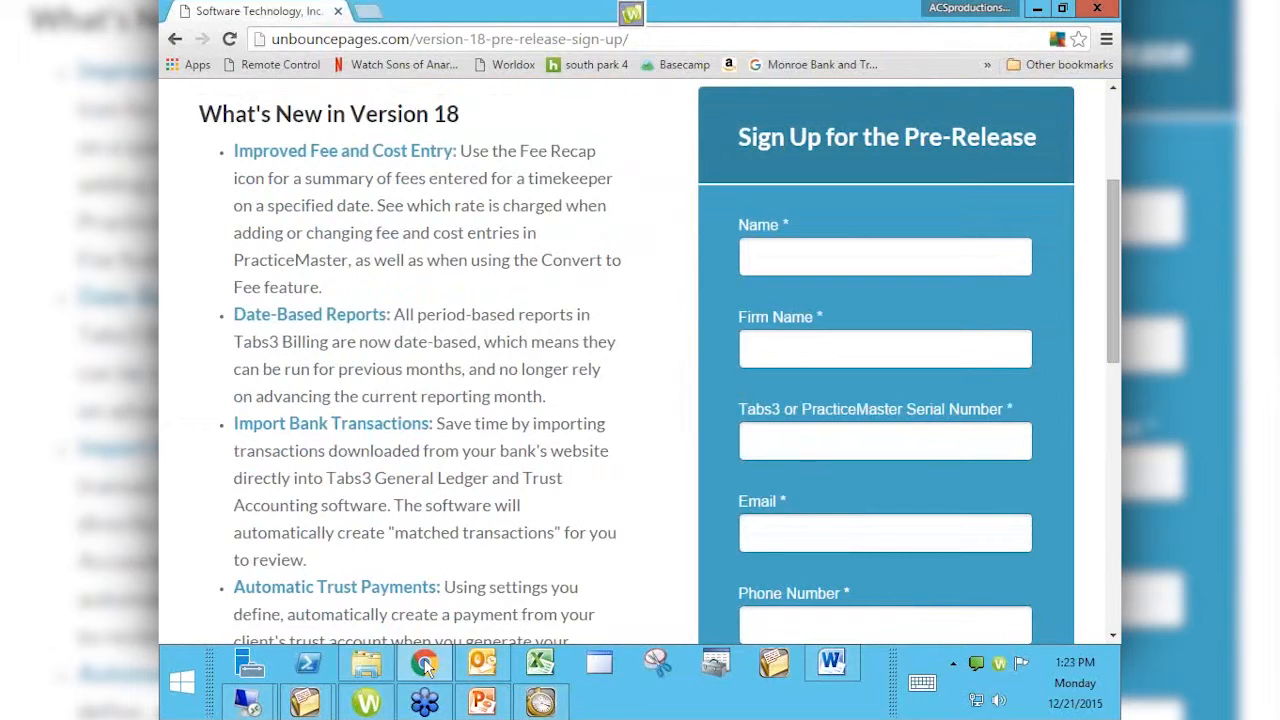
pyautogui.click(470, 40)
pyautogui.write('www.a')
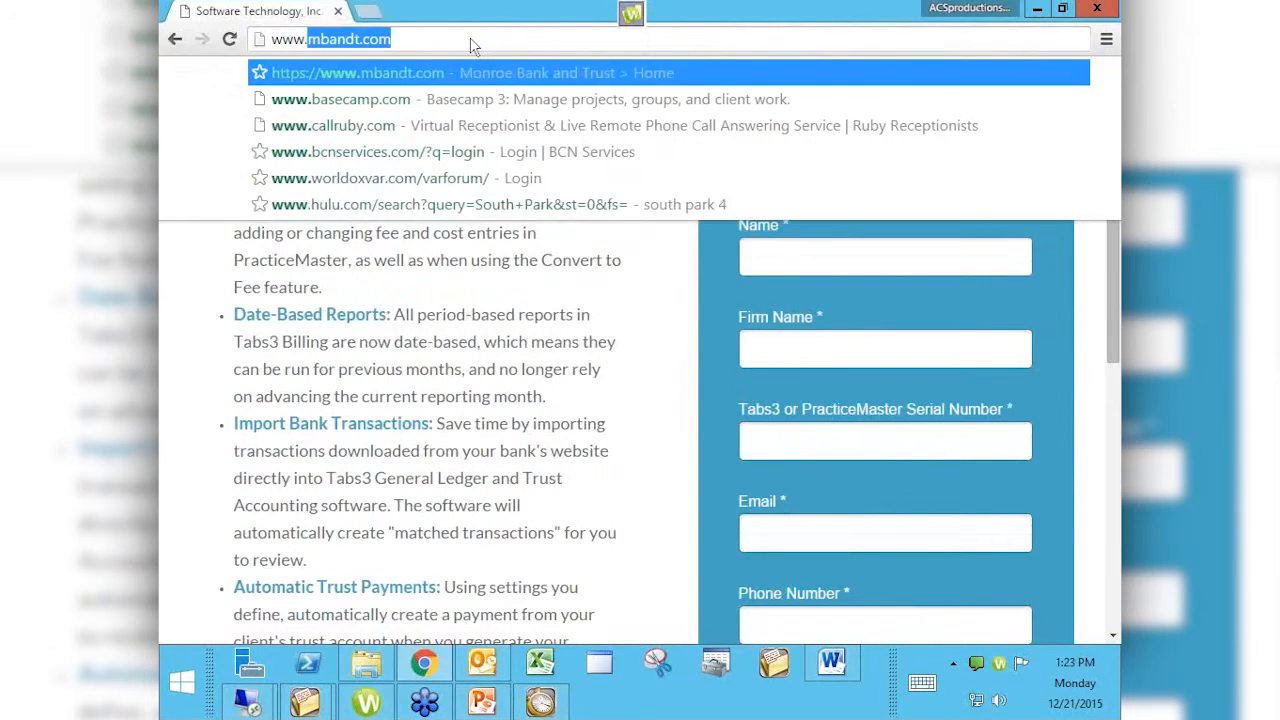
pyautogui.write('ttorneycomputersystems')
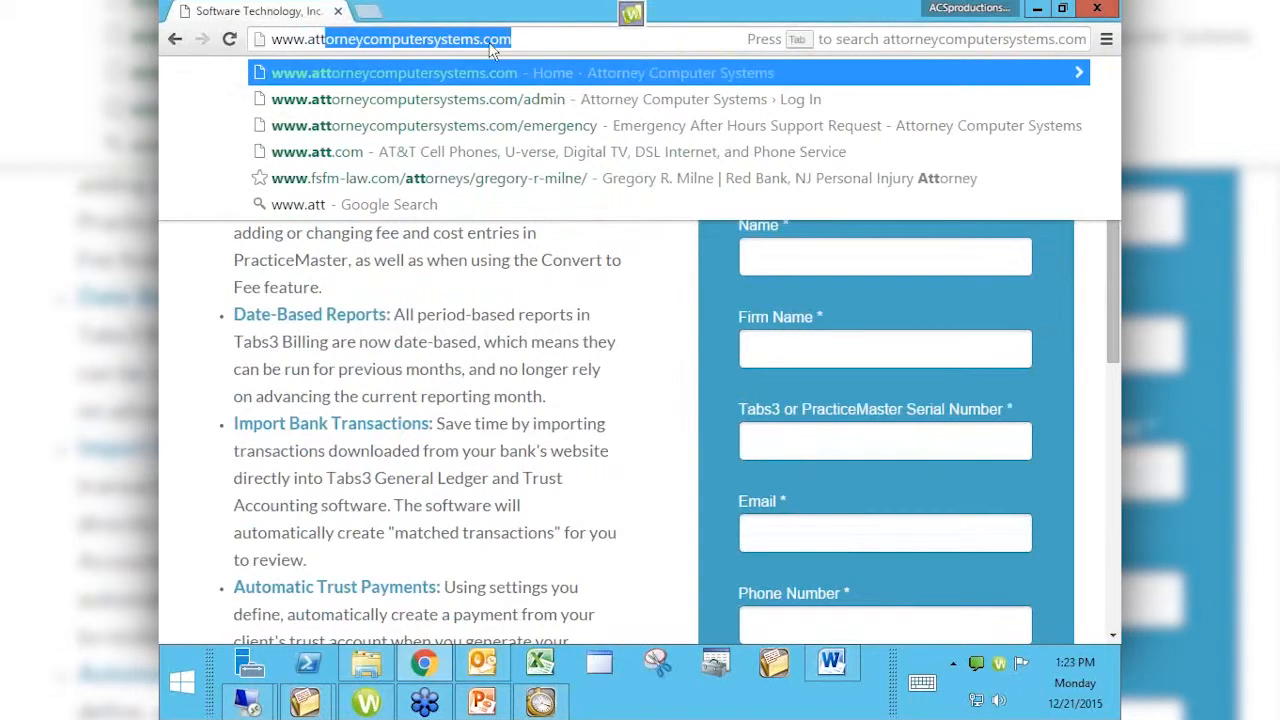
pyautogui.click(479, 40)
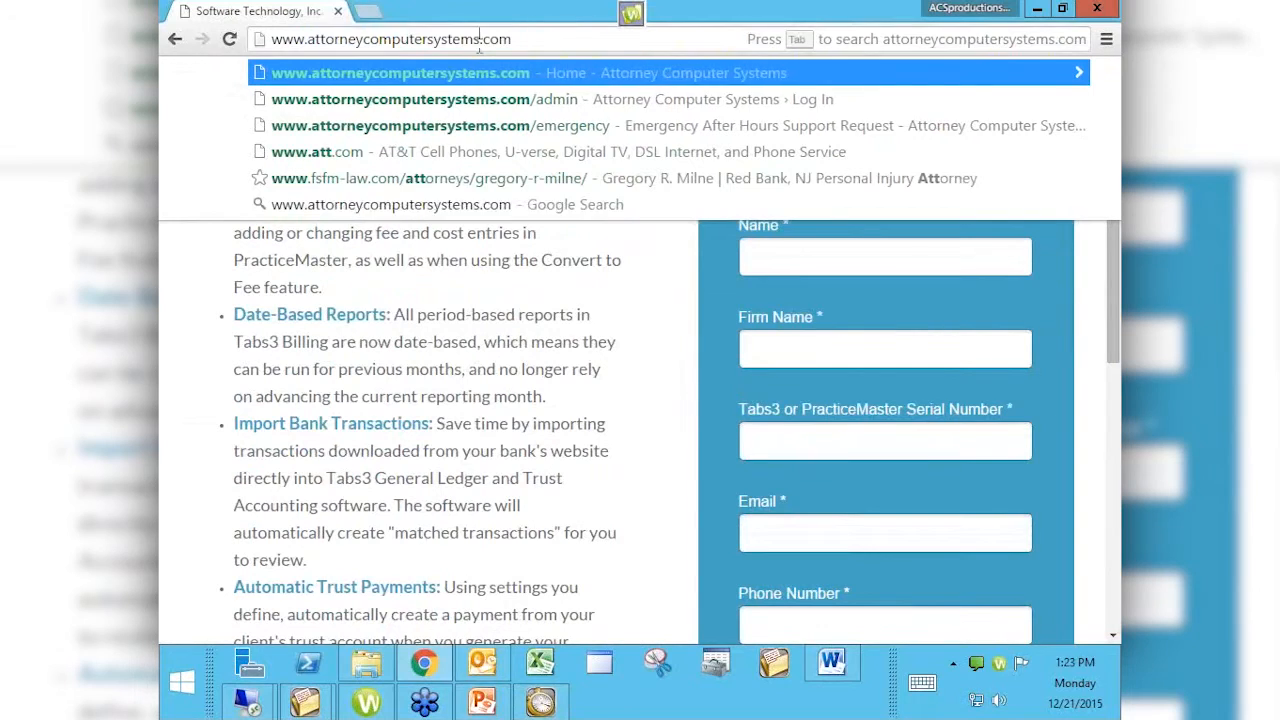
pyautogui.moveTo(482, 40); pyautogui.dragTo(473, 40)
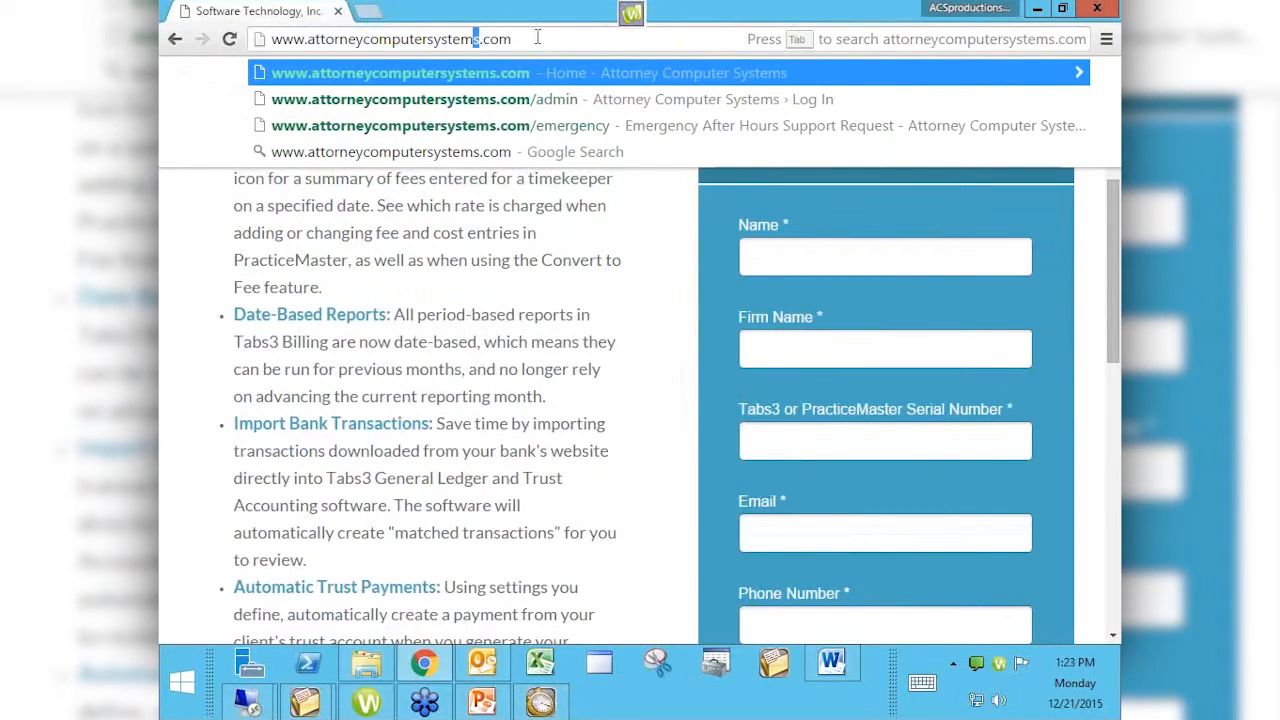
pyautogui.press('Return')
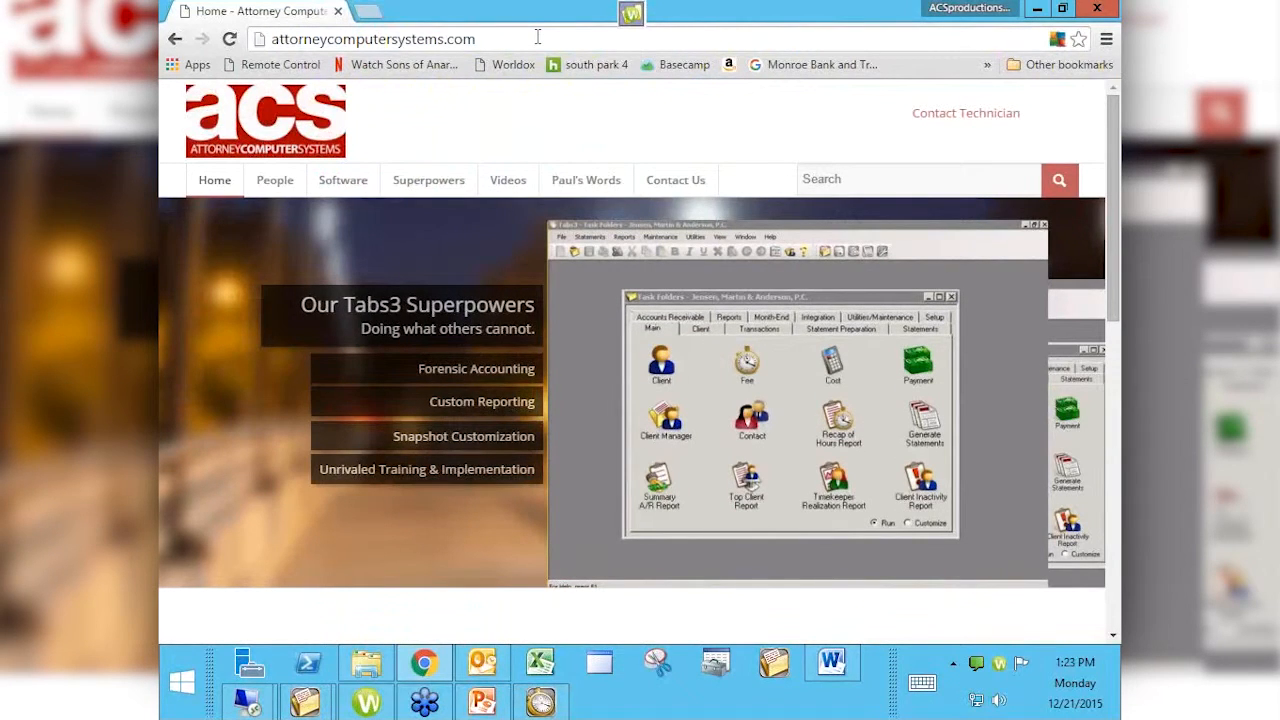
pyautogui.moveTo(516, 176)
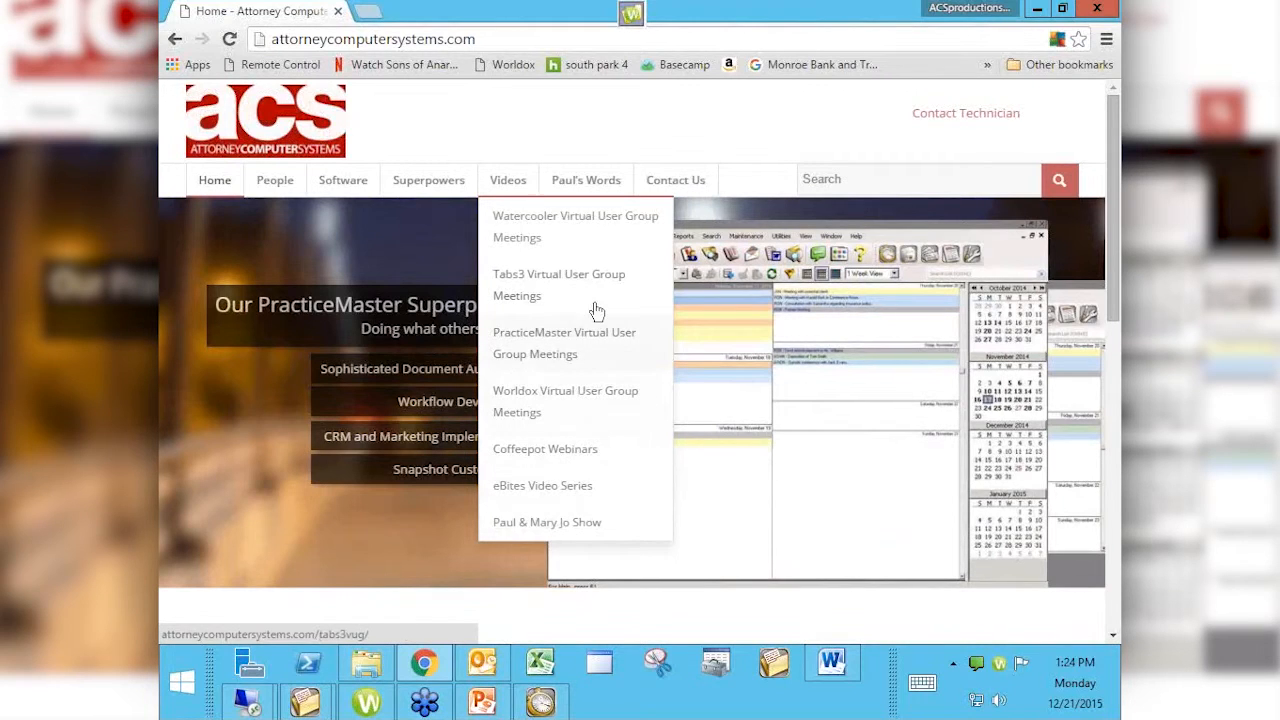
# Step: Open Tabs3 Virtual User Group Meetings from the Videos menu and scroll through its session posts
pyautogui.click(560, 291)
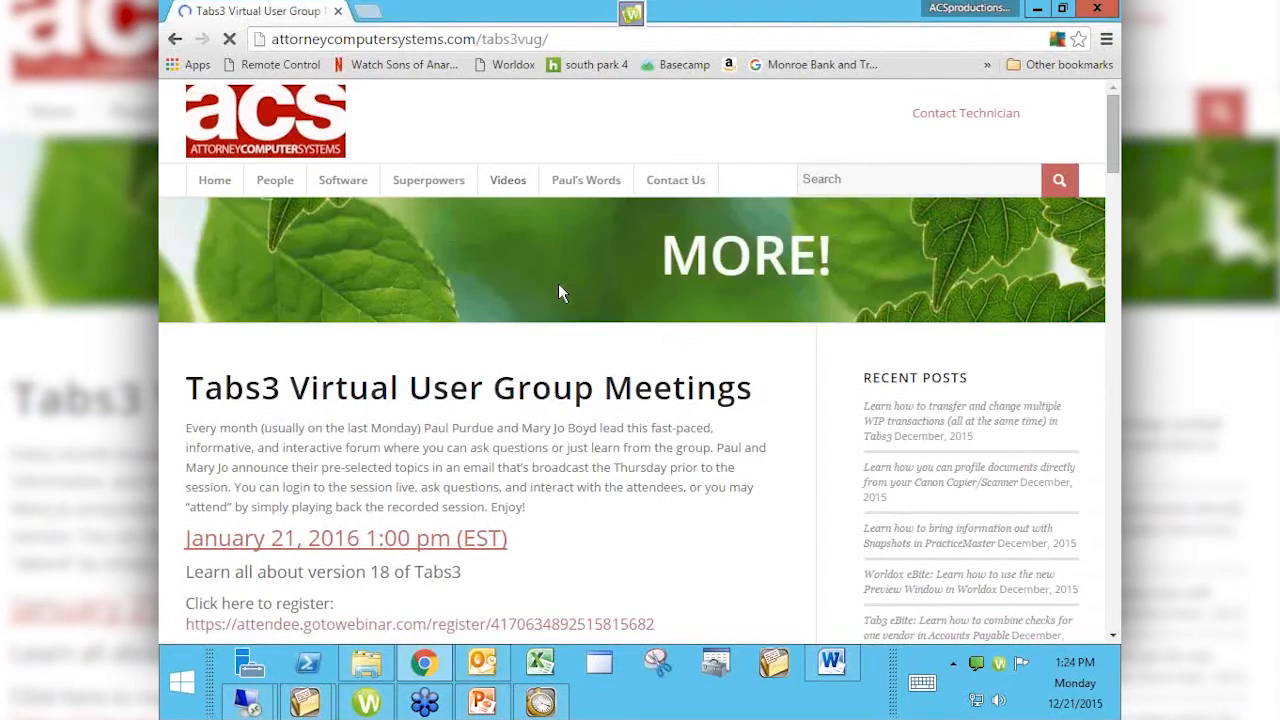
pyautogui.scroll(-2, 558, 283)
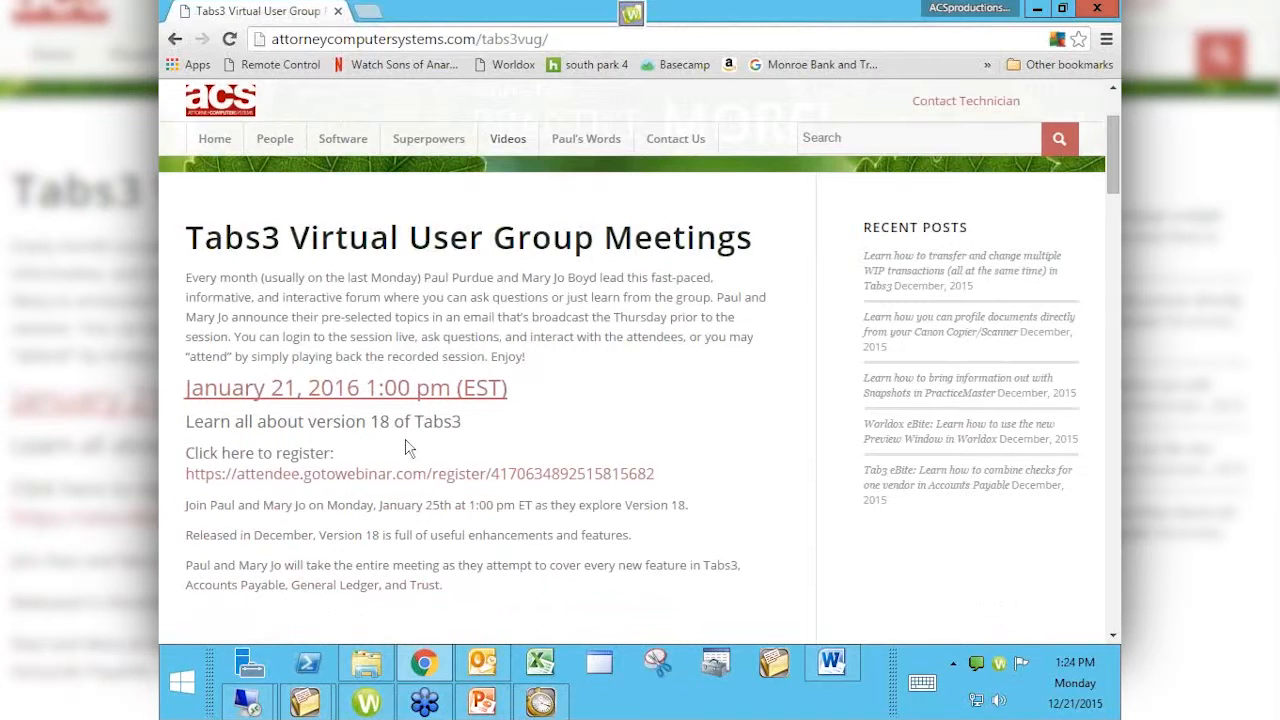
pyautogui.scroll(-4, 405, 447)
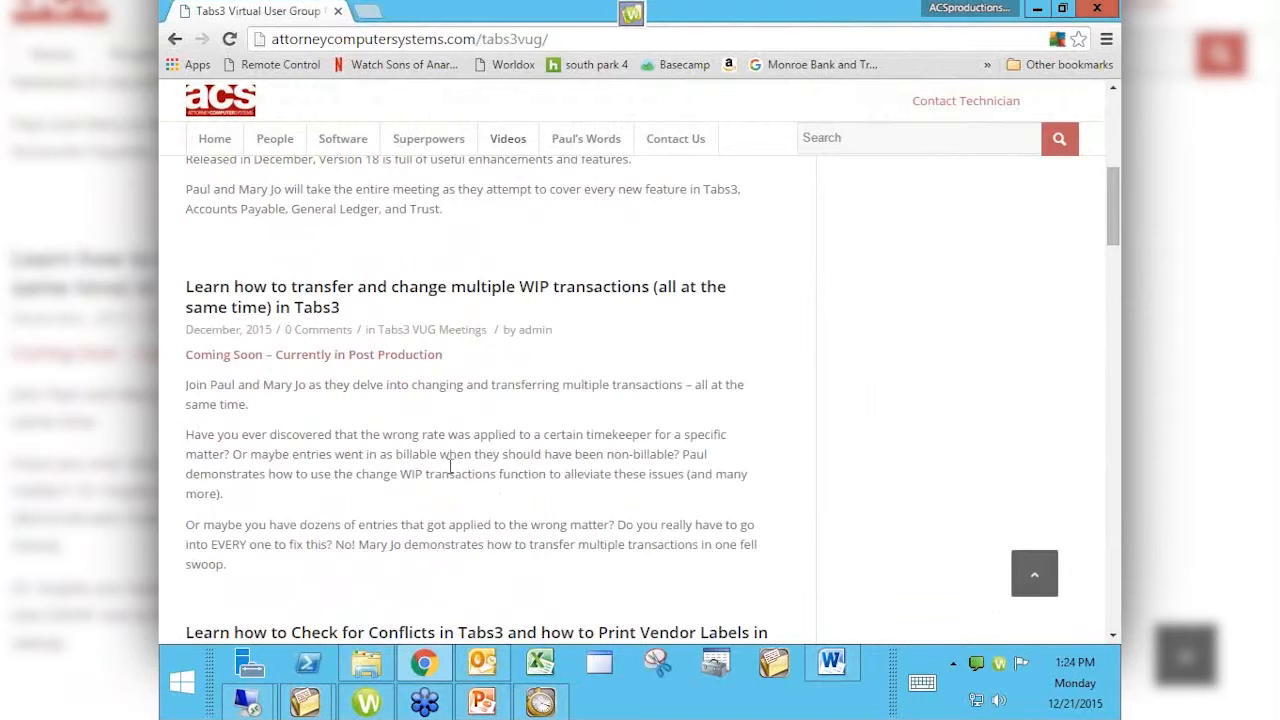
pyautogui.scroll(-3, 450, 466)
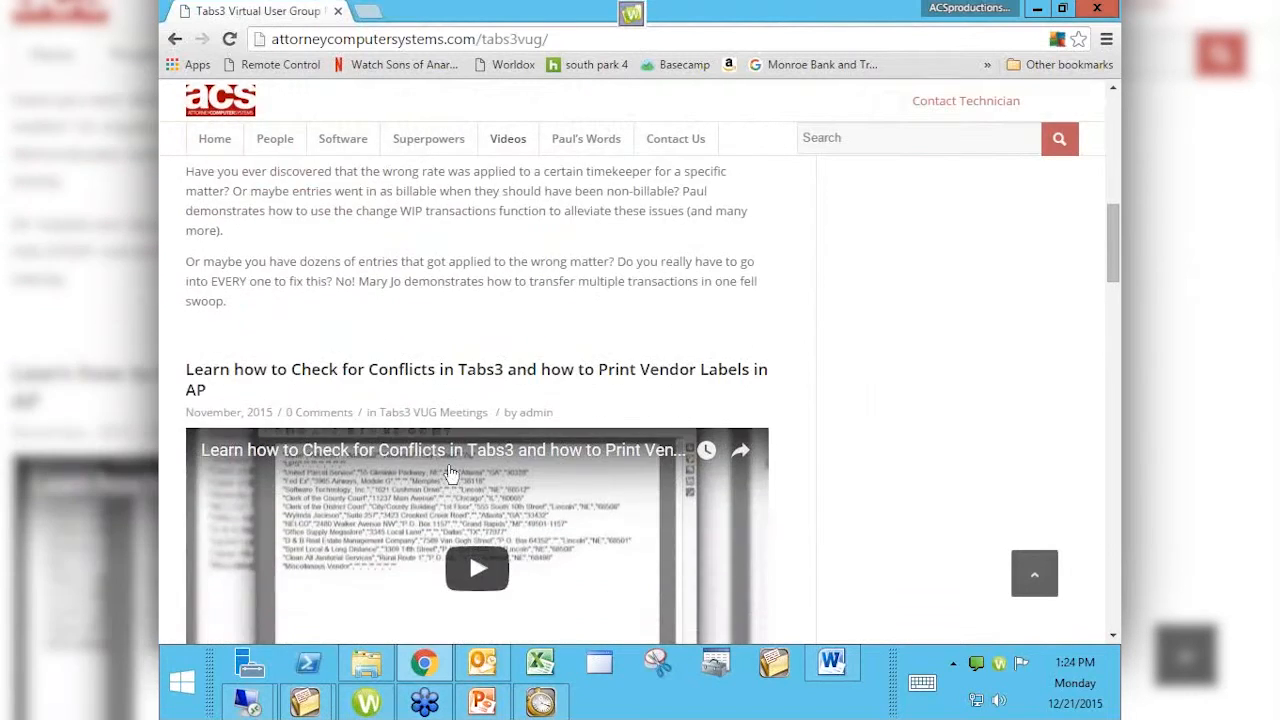
pyautogui.scroll(-3, 450, 475)
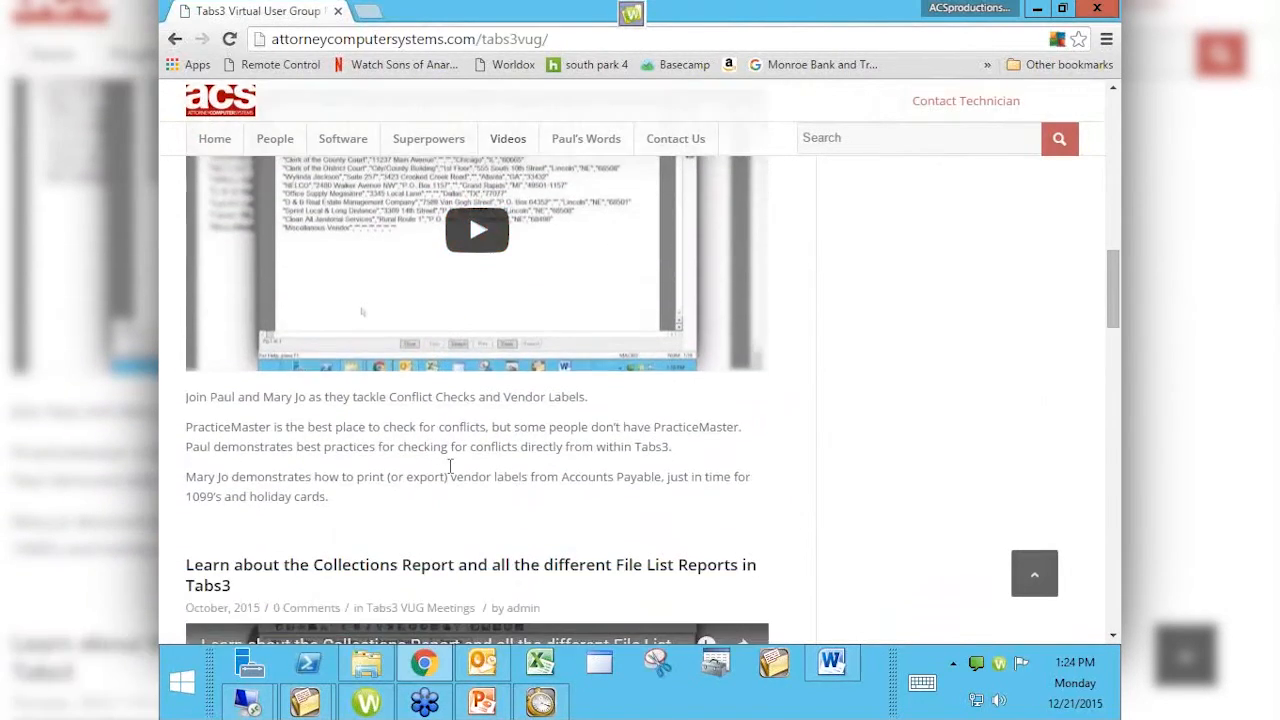
pyautogui.scroll(-3, 450, 475)
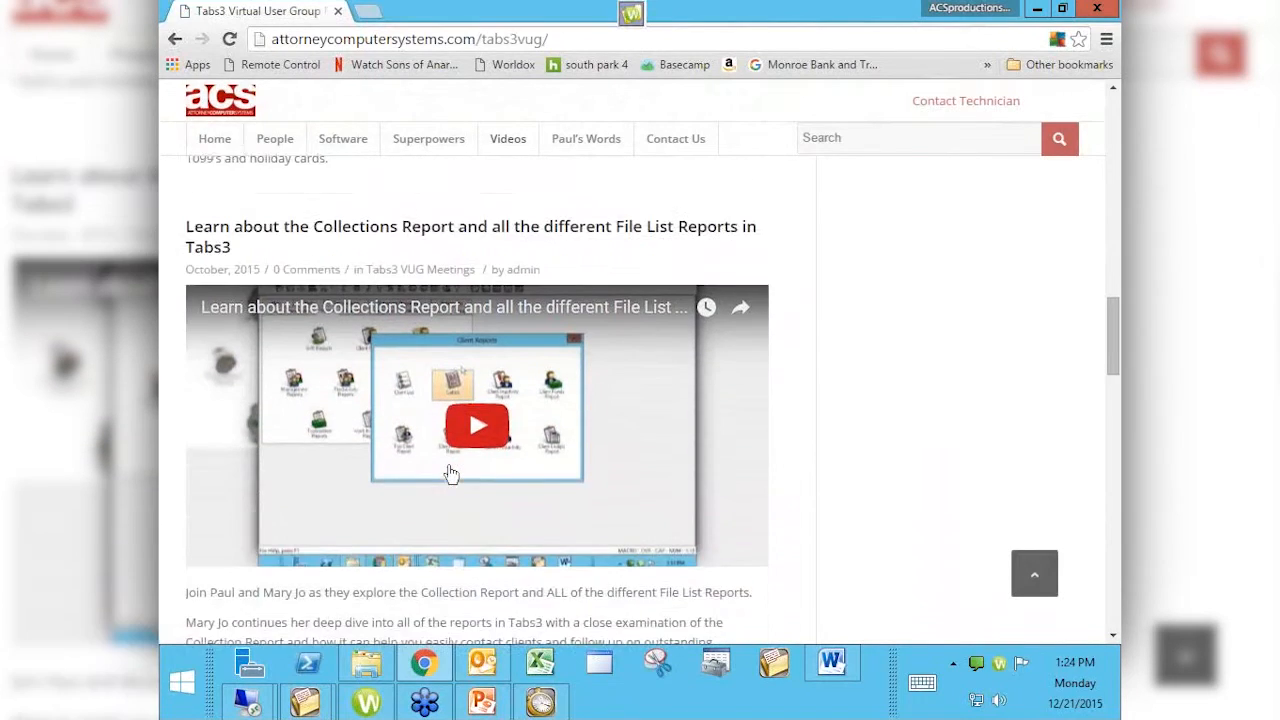
pyautogui.scroll(-3, 450, 473)
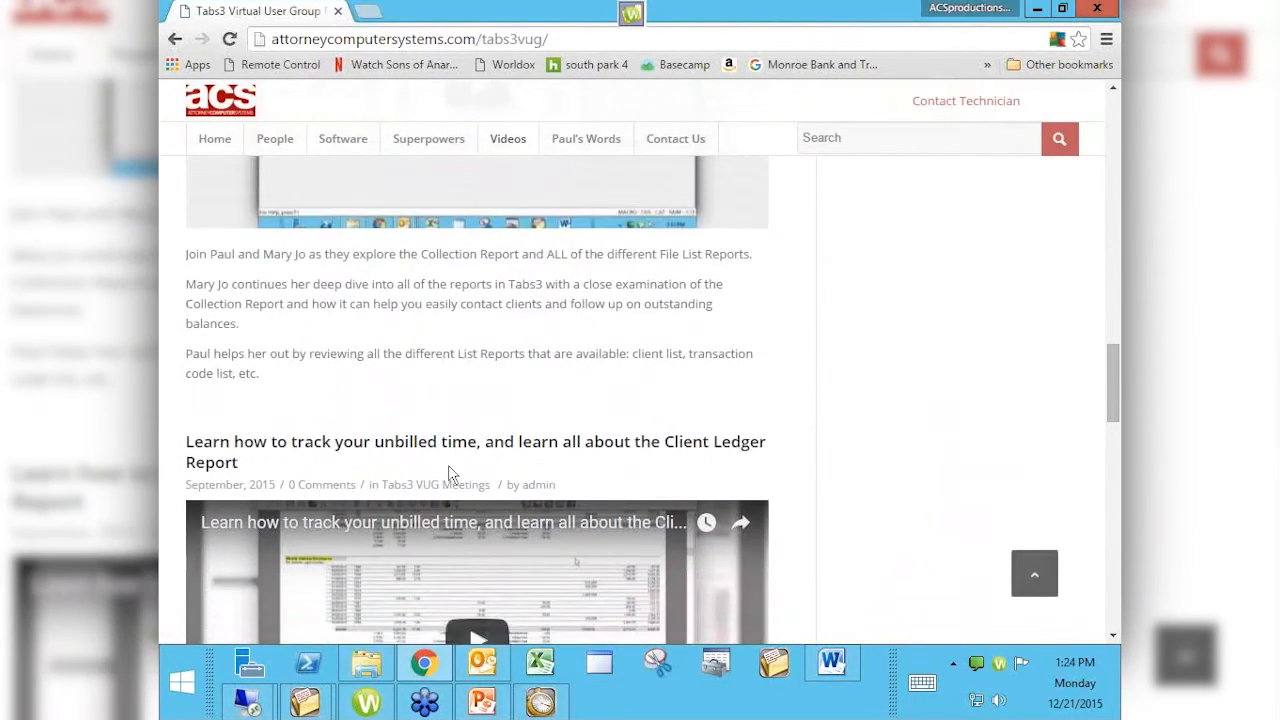
pyautogui.scroll(-3, 450, 473)
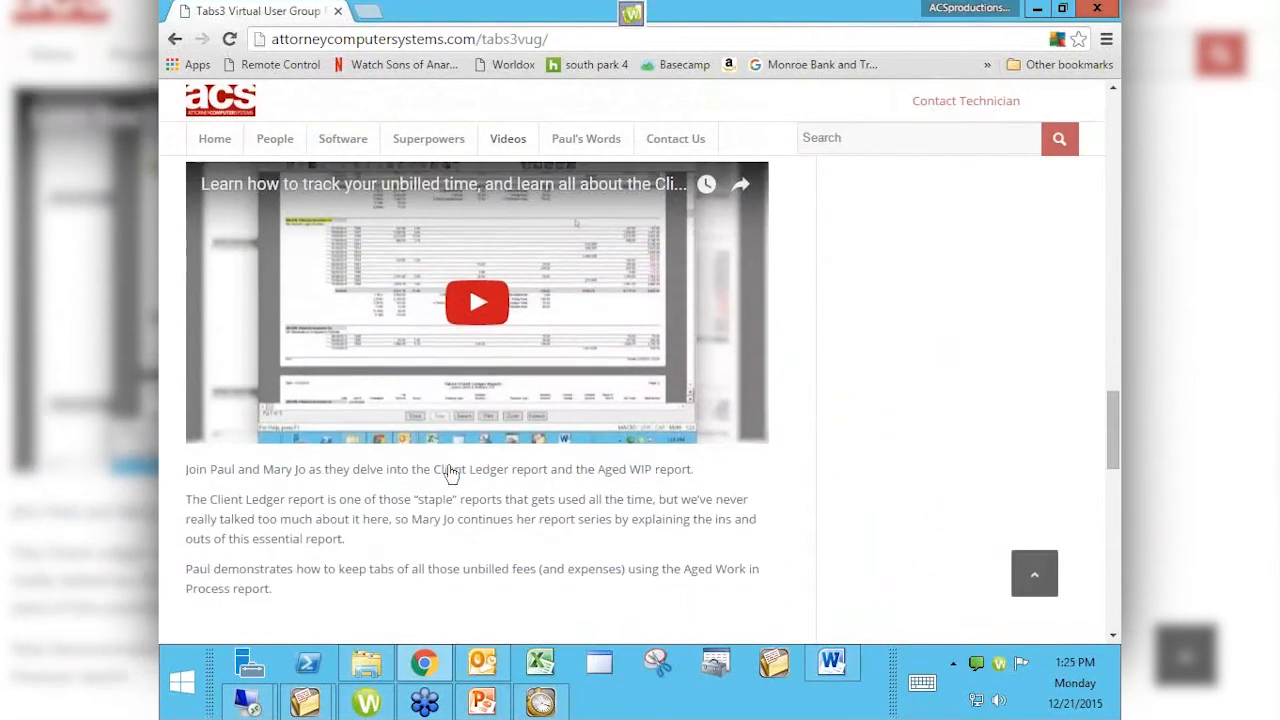
pyautogui.scroll(8, 450, 465)
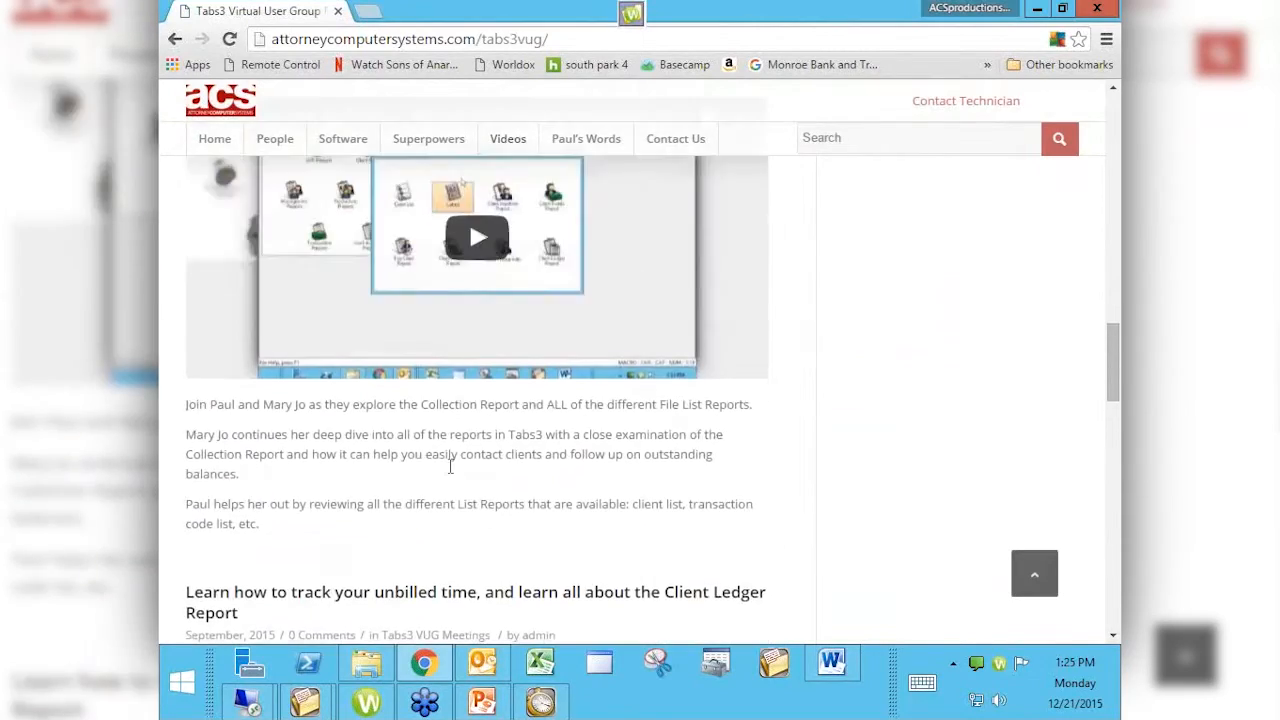
pyautogui.scroll(12, 450, 465)
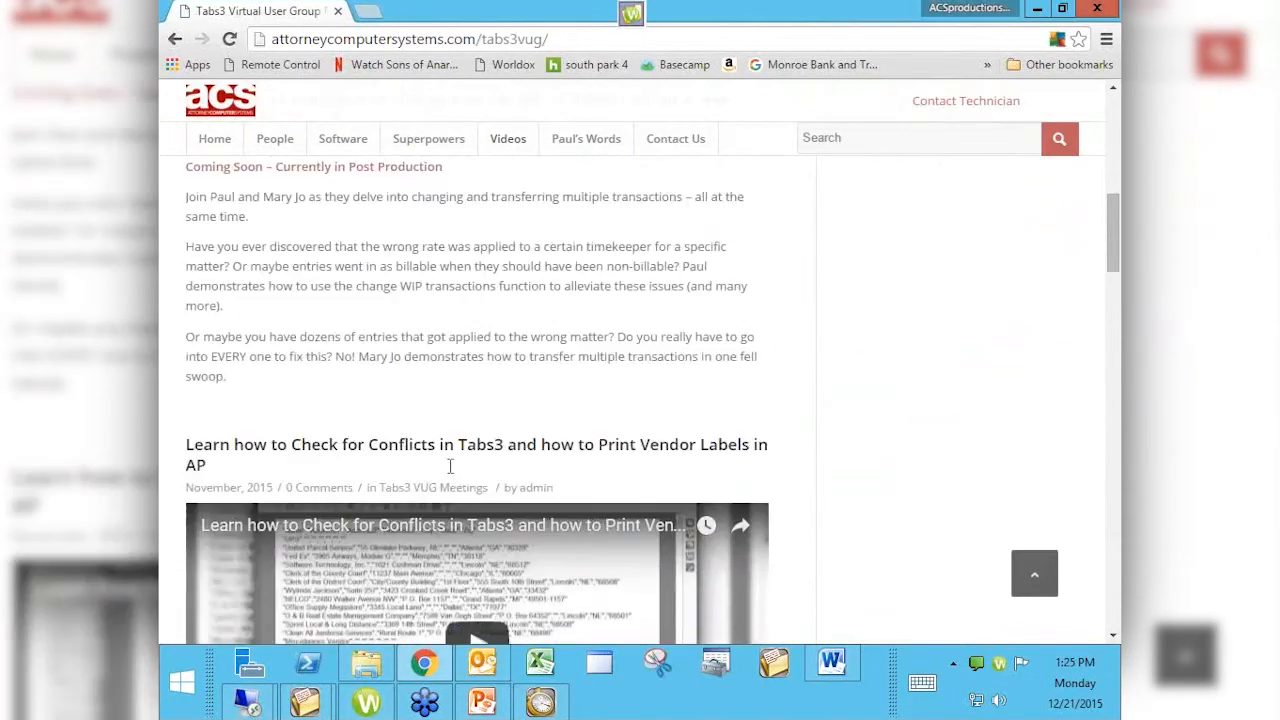
pyautogui.scroll(4, 450, 466)
# Step: Search the ACS site for 'email statements' and open the top post on emailing Tabs3 statements
pyautogui.click(848, 190)
pyautogui.write('em')
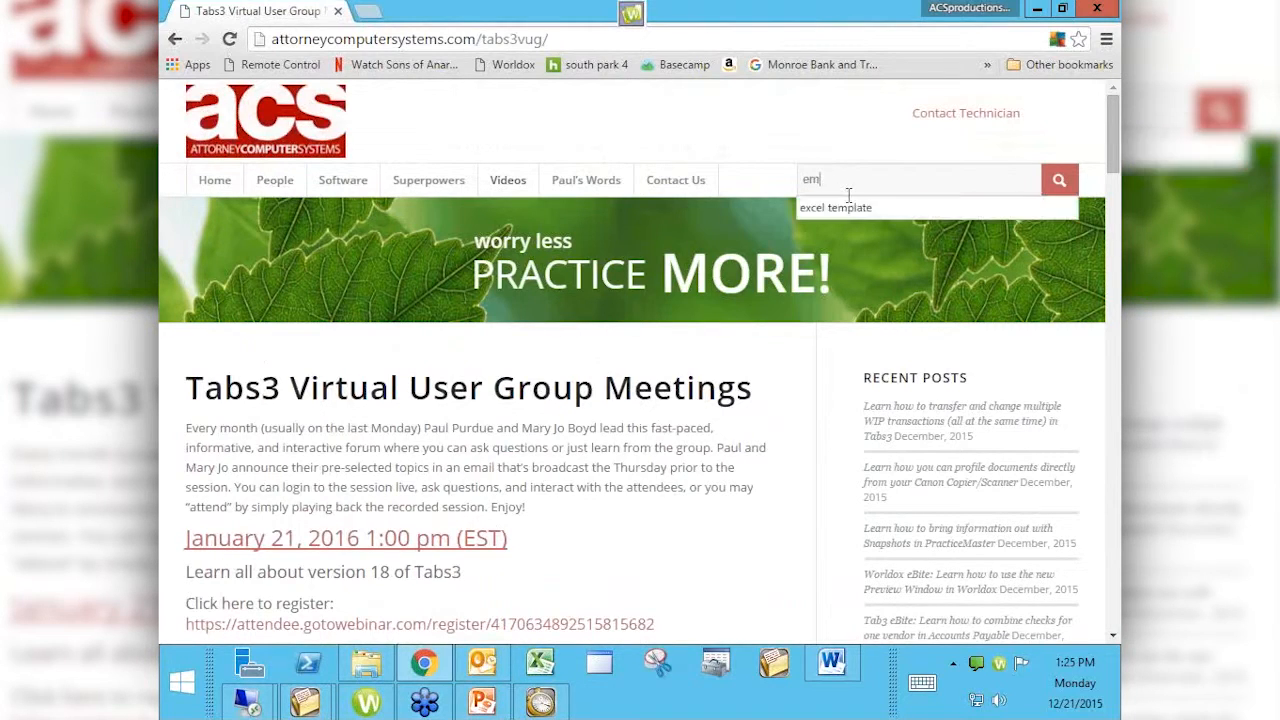
pyautogui.write('ail statements')
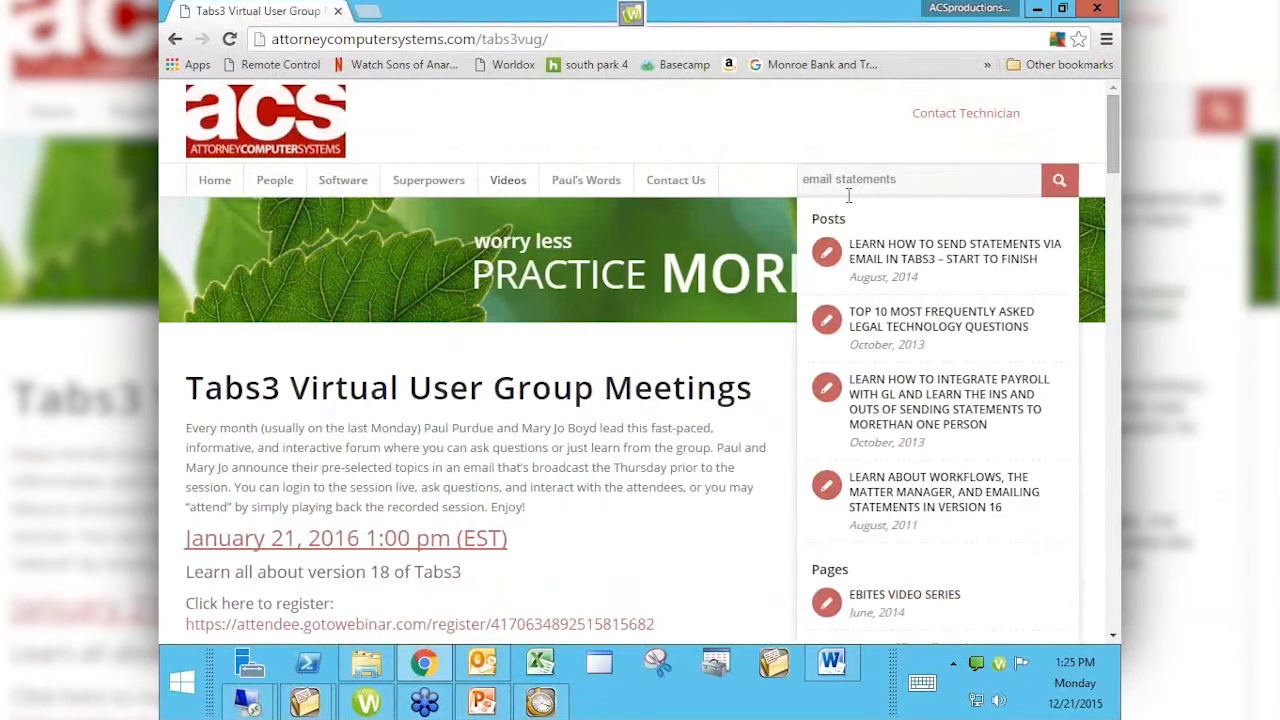
pyautogui.click(904, 268)
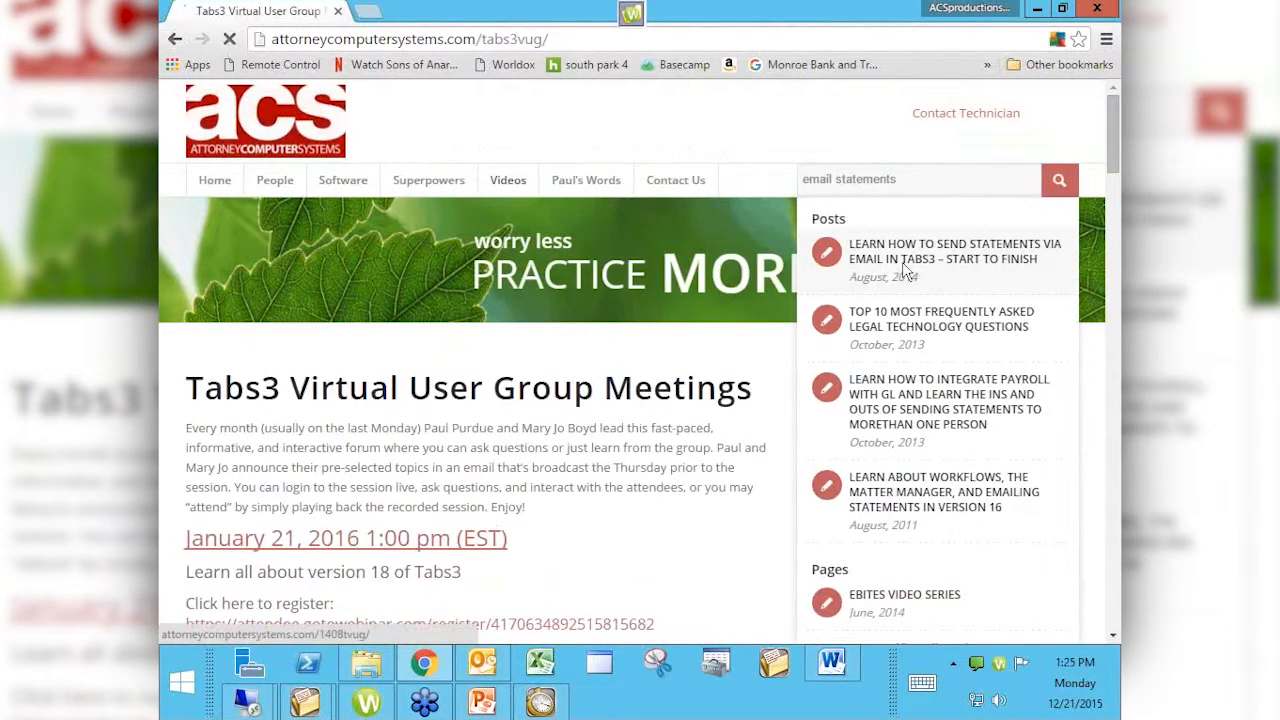